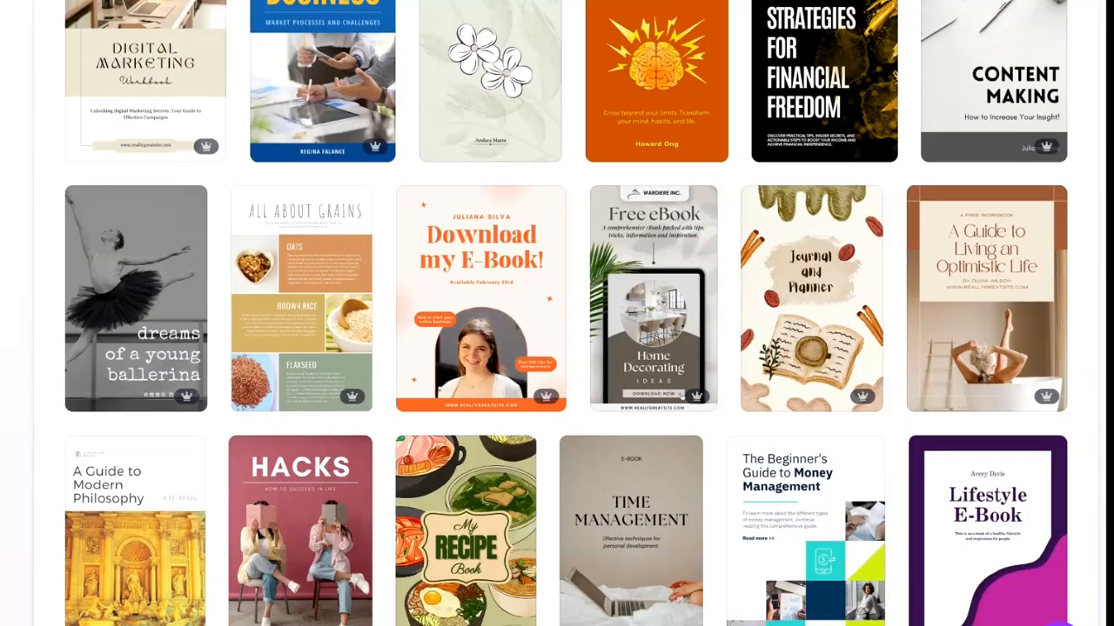
- Browse the gallery of ebook cover templates
scroll(557, 313, down, 5)
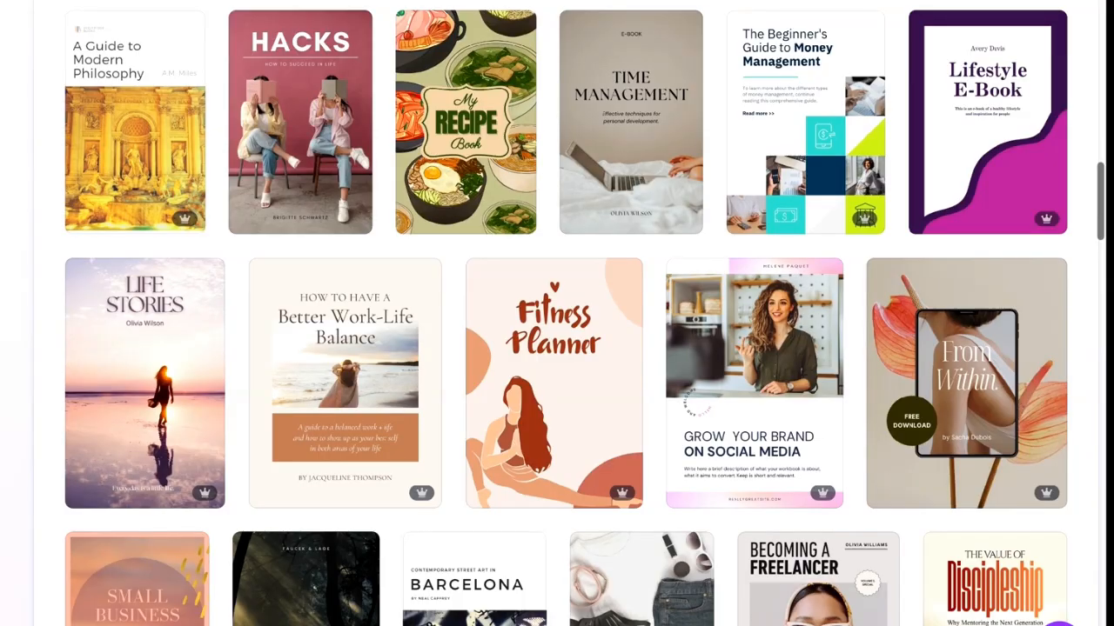
scroll(557, 314, down, 4)
scroll(556, 313, down, 1)
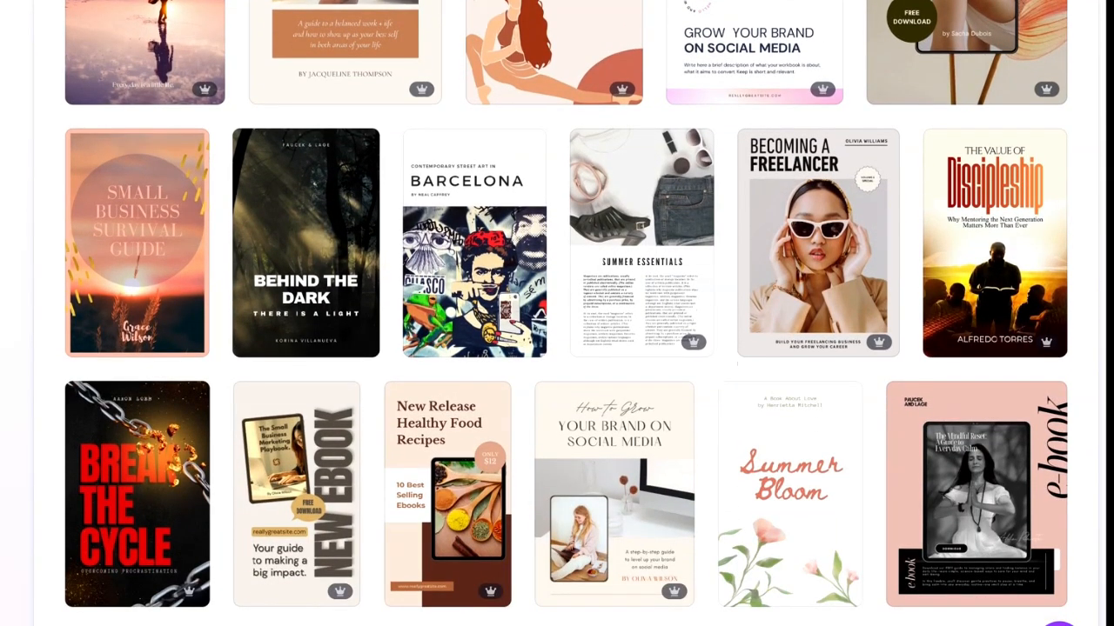
scroll(557, 313, down, 1)
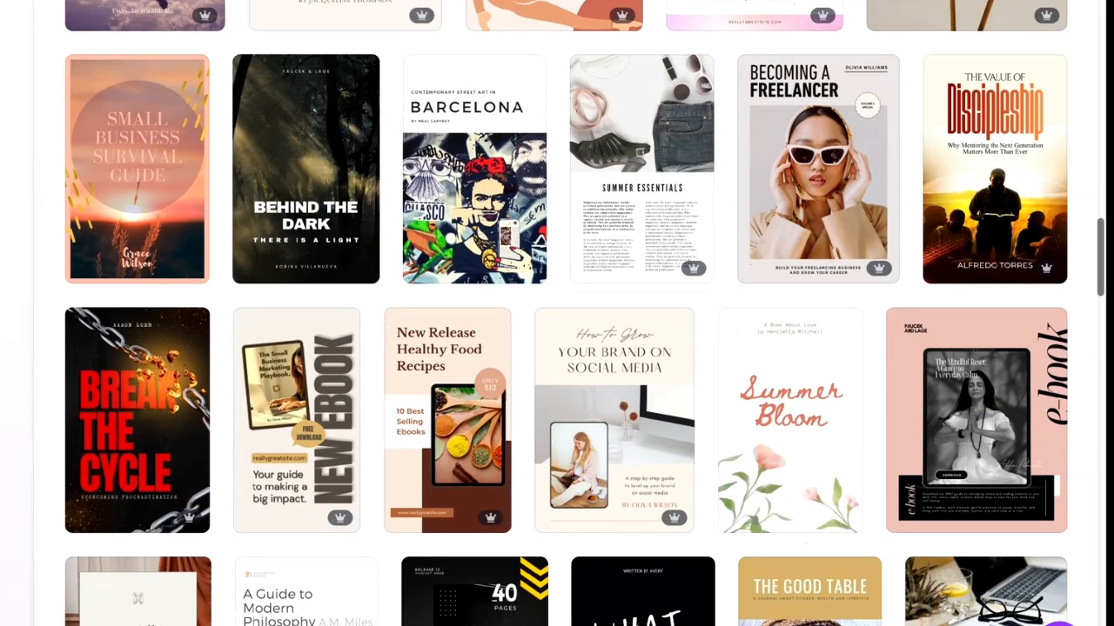
scroll(557, 313, down, 2)
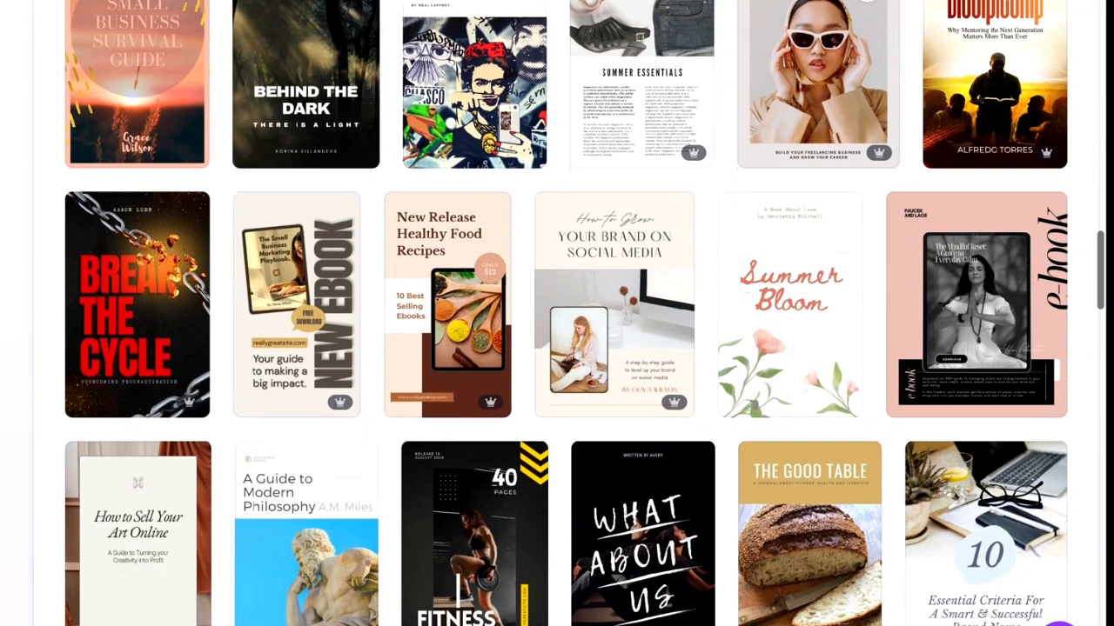
scroll(566, 313, down, 1)
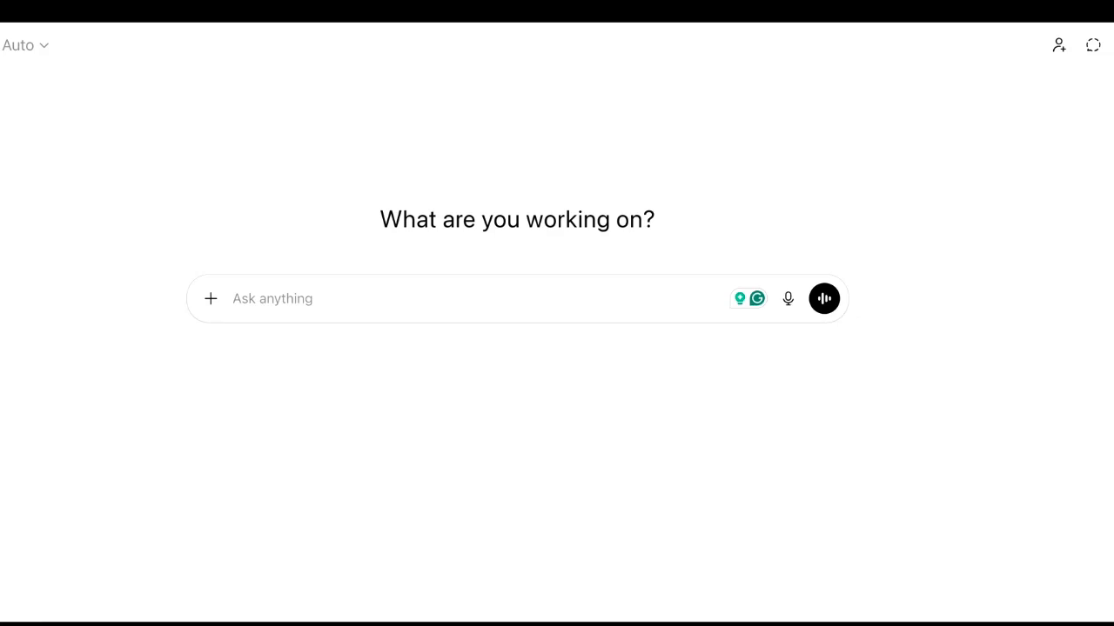
- Paste the prepared ebook outline prompt into a new ChatGPT chat
text(You are a digital business coach who teaches beginners how to create simple digital products. Write an outline for a short ebook called ‘Create Your First Digital Product Using Canva in 60 Minutes.’ The ebook should be practical, beginner-friendly, and easy to follow.)
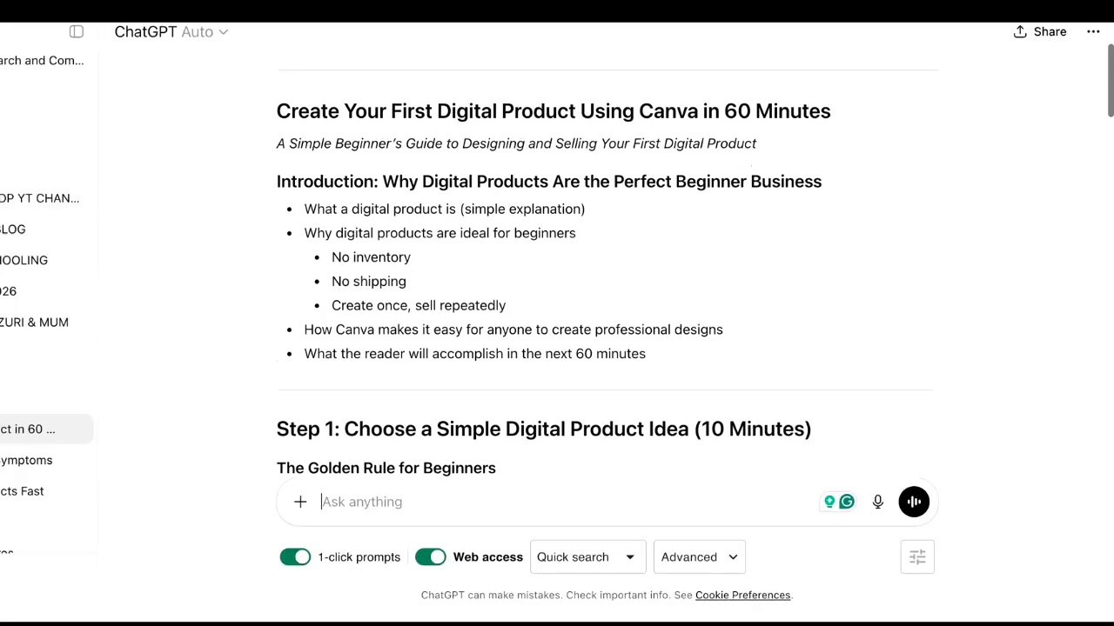
- Read through the generated ebook outline from introduction to final encouragement
scroll(605, 261, down, 5)
scroll(605, 261, down, 2)
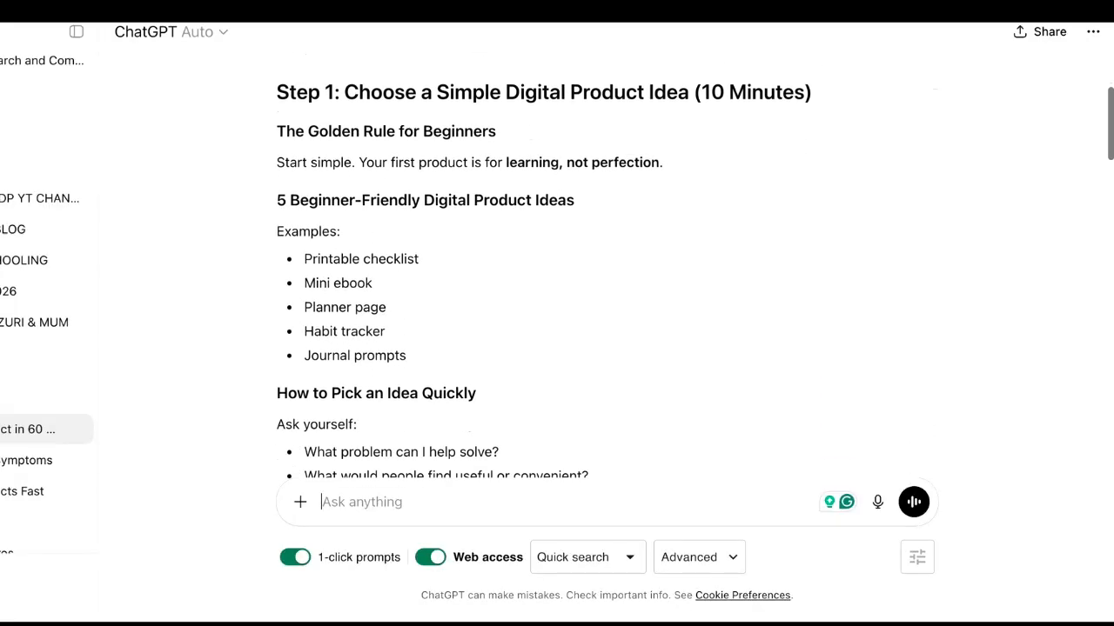
scroll(604, 261, up, 2)
scroll(605, 261, up, 2)
scroll(604, 261, down, 7)
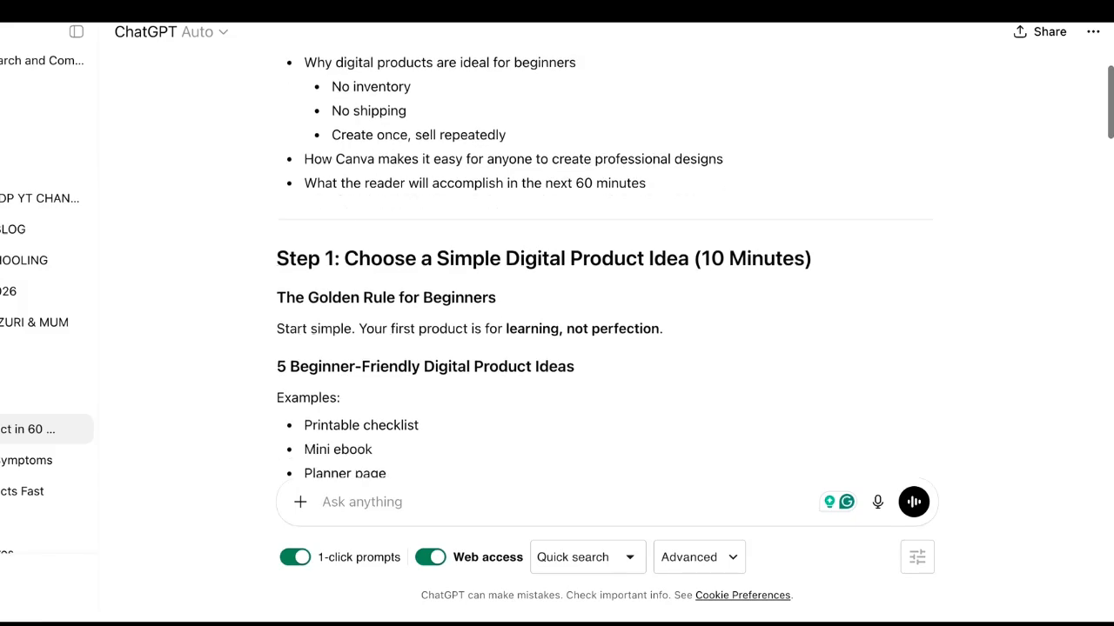
scroll(605, 261, down, 2)
scroll(604, 261, up, 1)
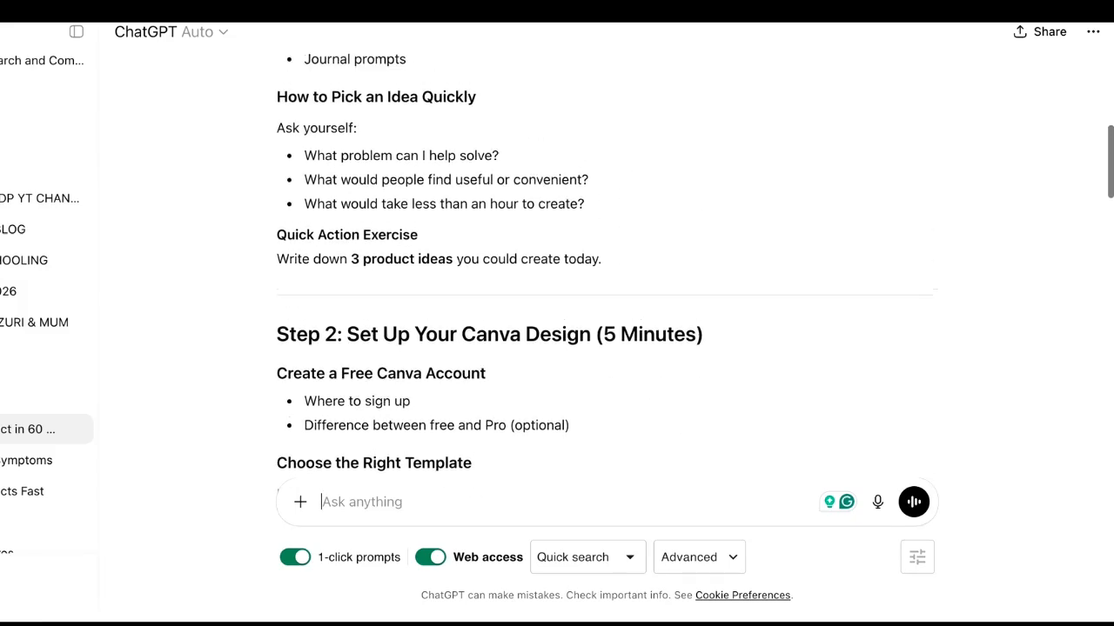
scroll(605, 261, down, 3)
scroll(605, 261, down, 12)
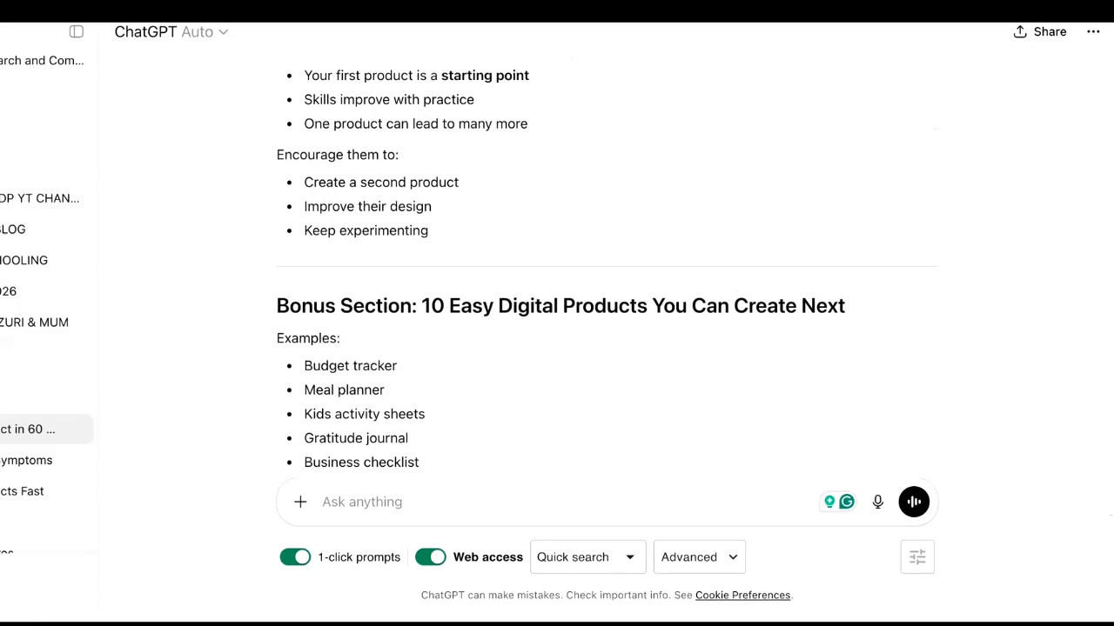
scroll(605, 261, down, 1)
scroll(605, 261, up, 1)
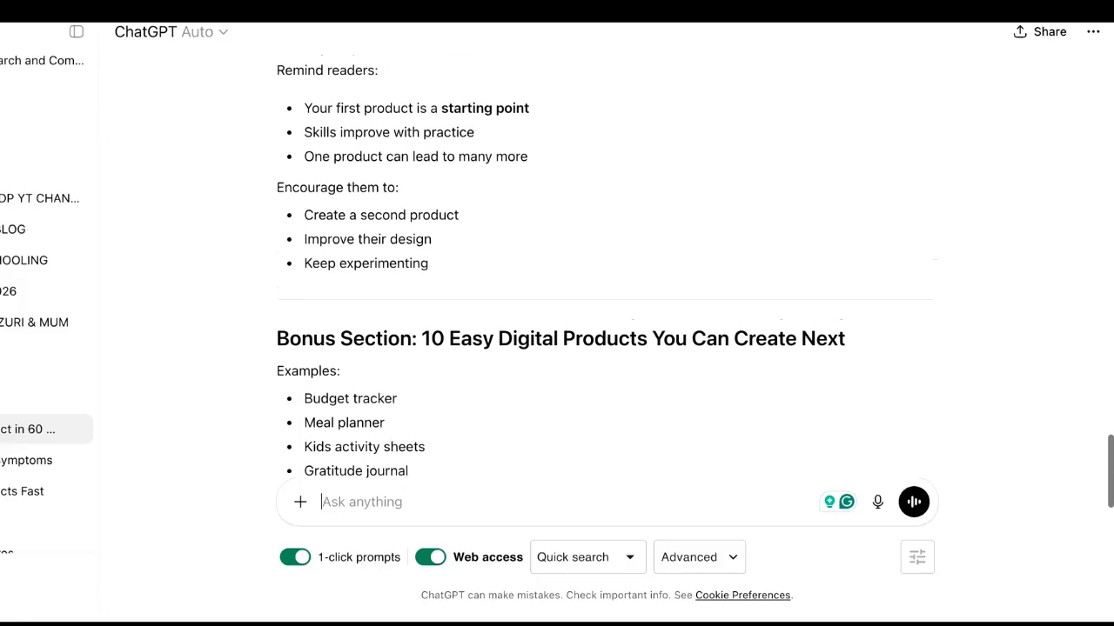
scroll(604, 261, down, 1)
scroll(605, 261, up, 5)
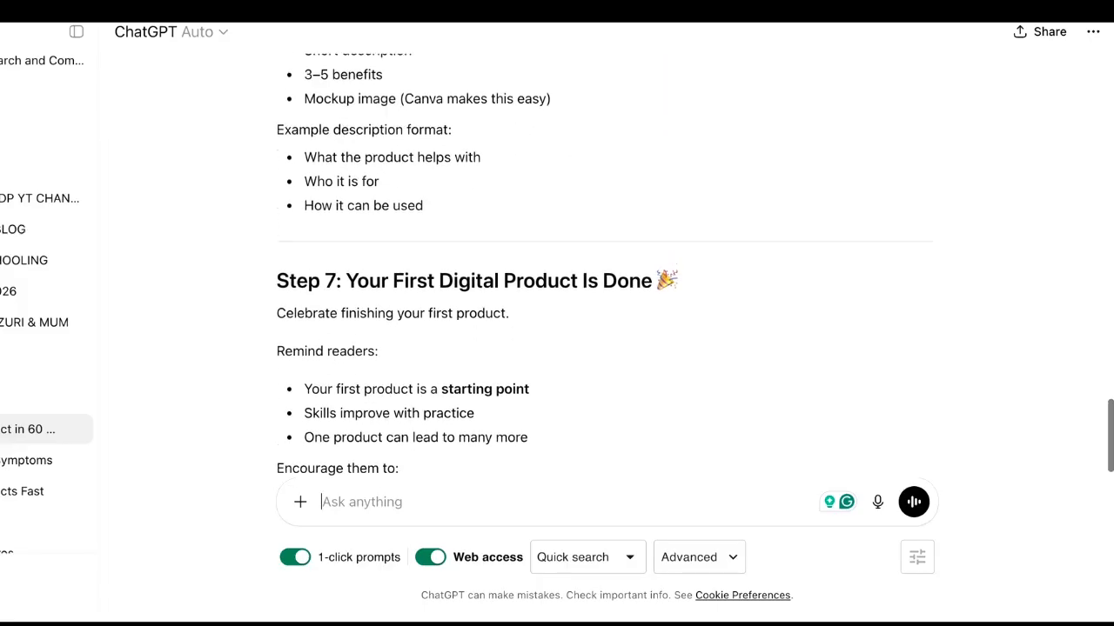
scroll(604, 261, up, 4)
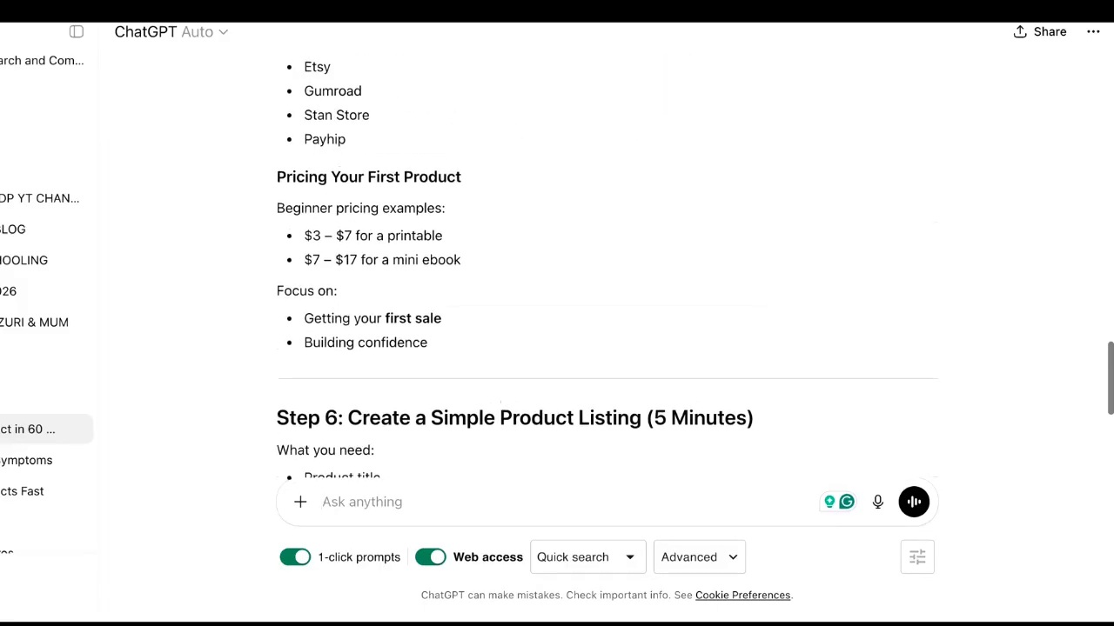
scroll(714, 281, down, 4)
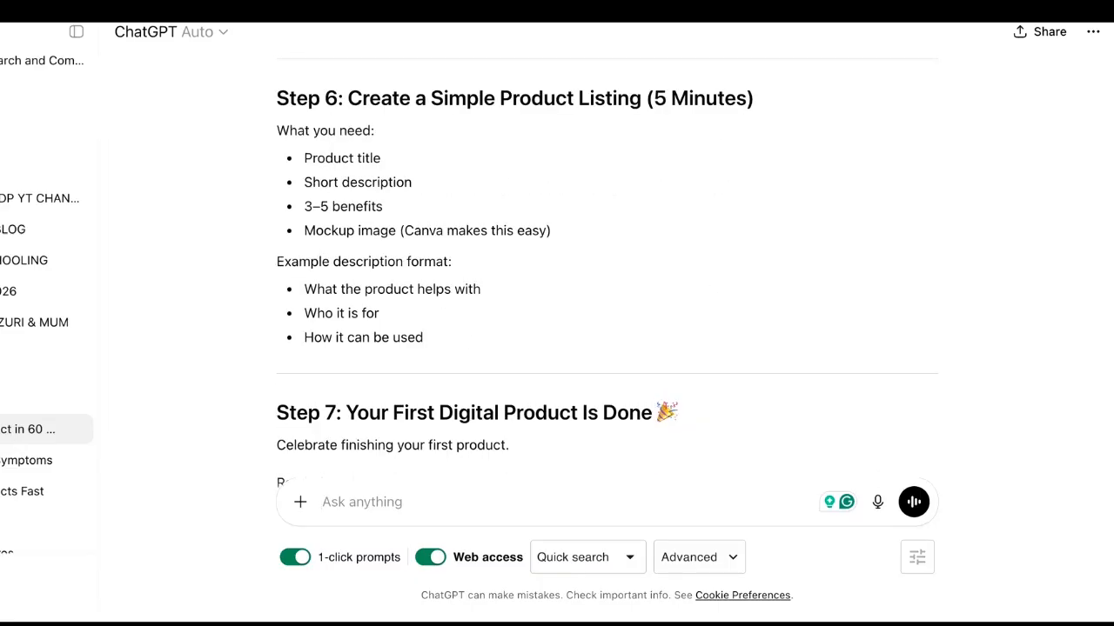
scroll(609, 261, down, 4)
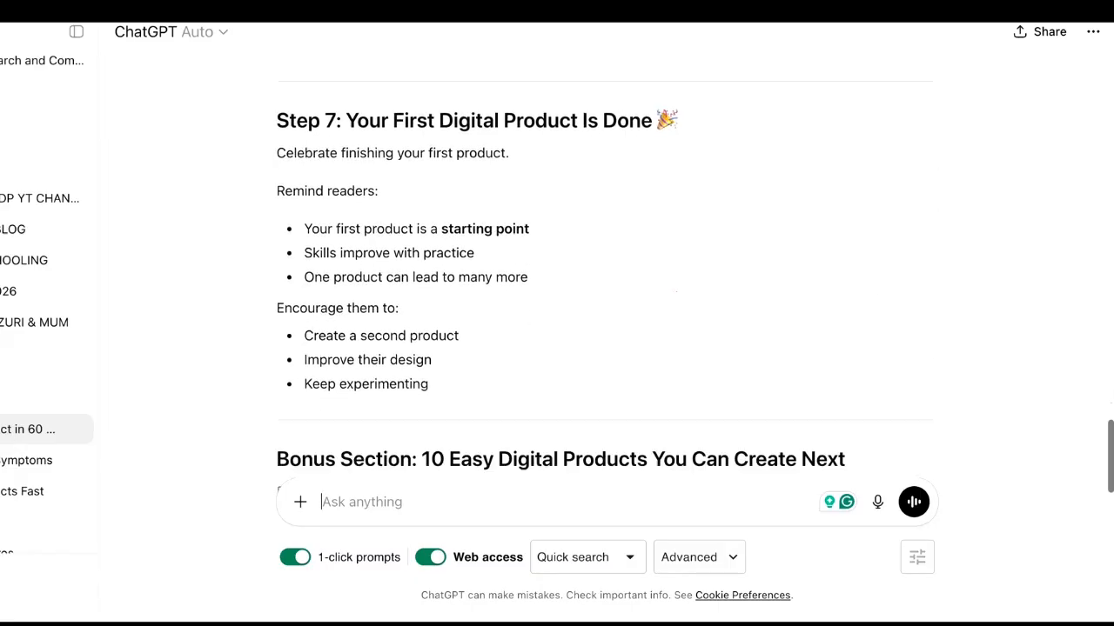
scroll(618, 216, down, 4)
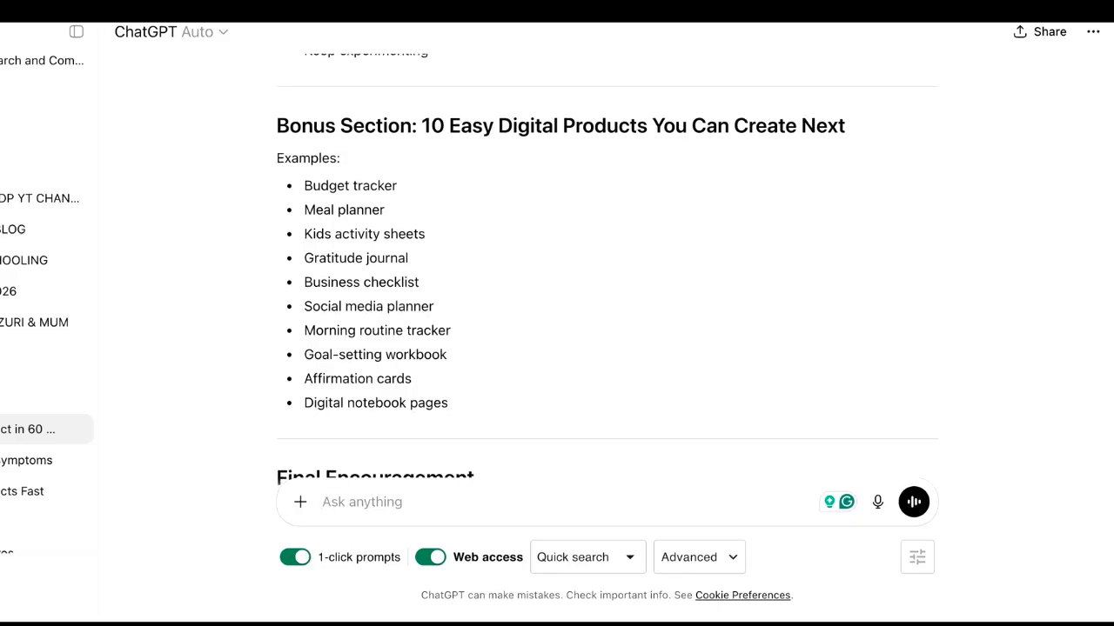
scroll(618, 216, down, 2)
scroll(618, 261, down, 3)
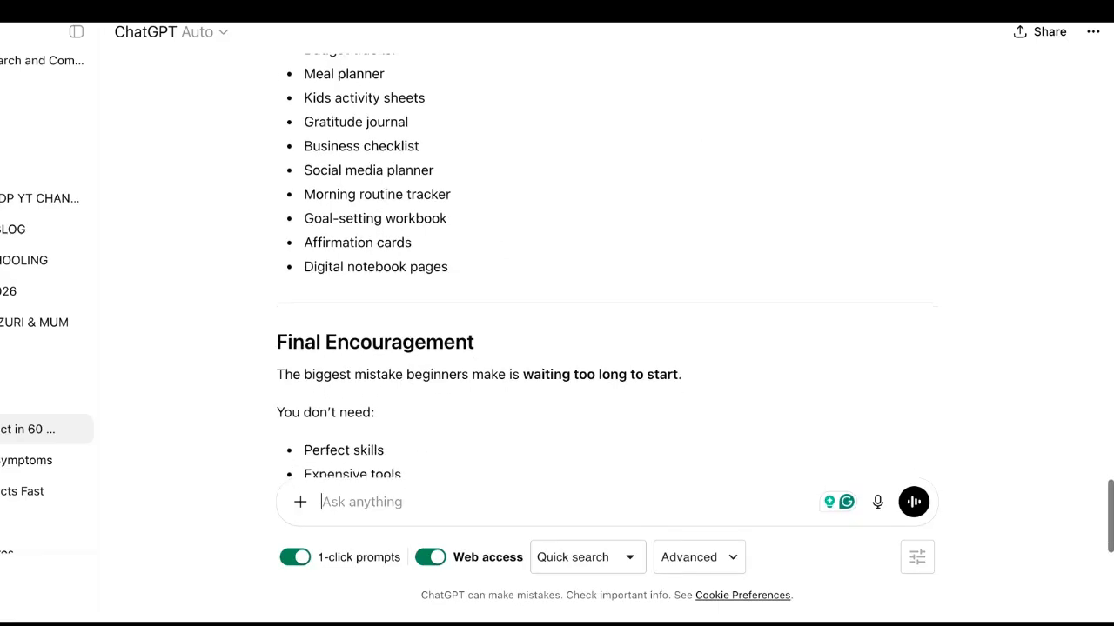
scroll(614, 232, down, 2)
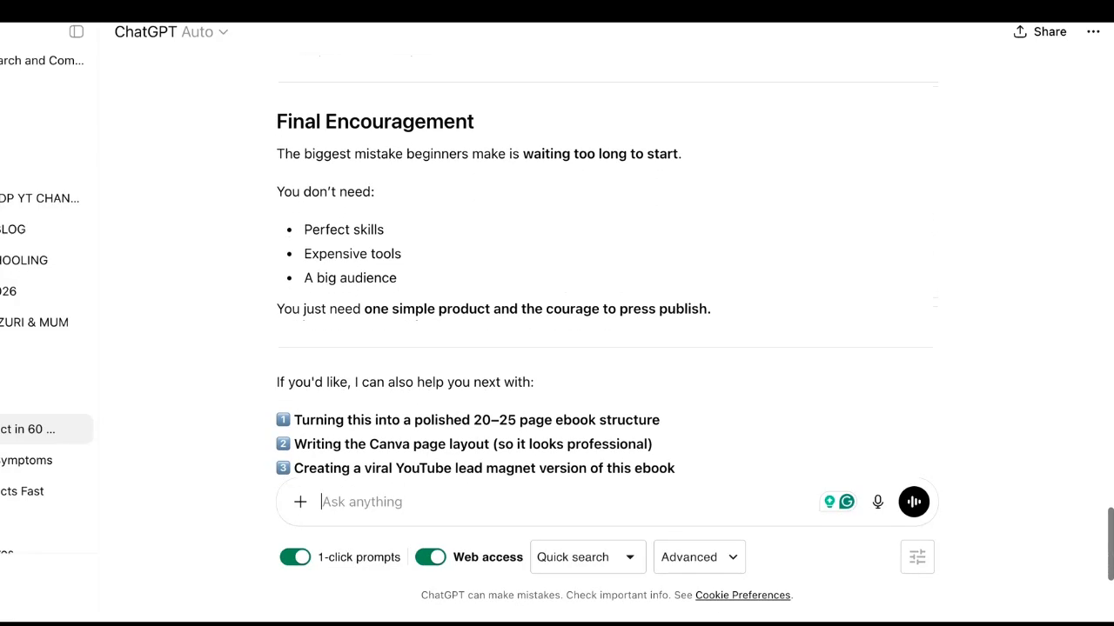
scroll(614, 231, up, 15)
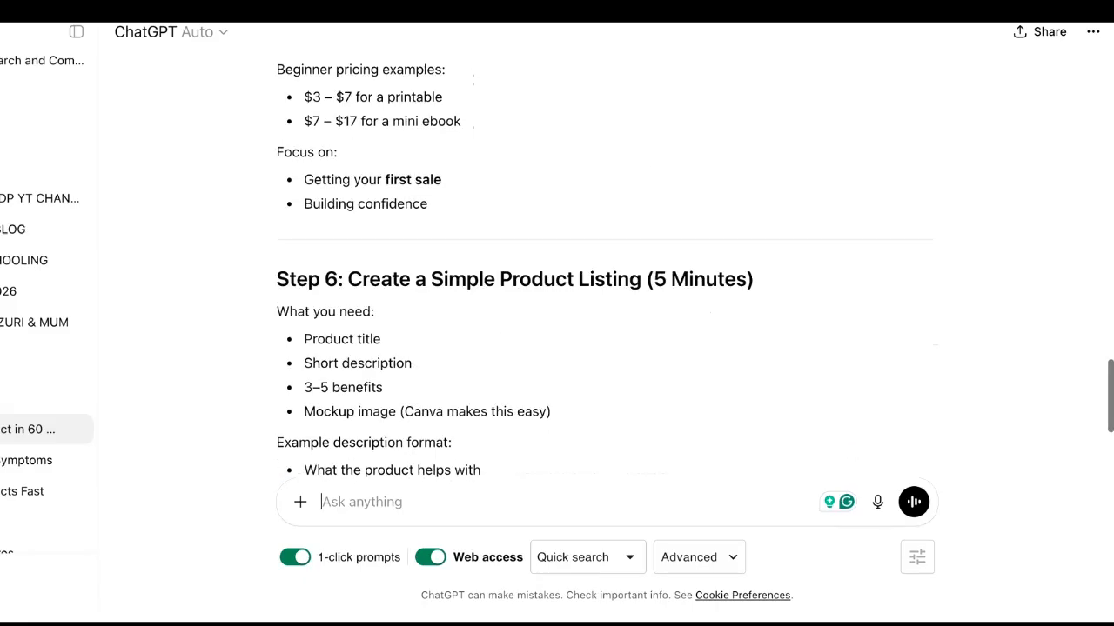
scroll(607, 174, up, 1)
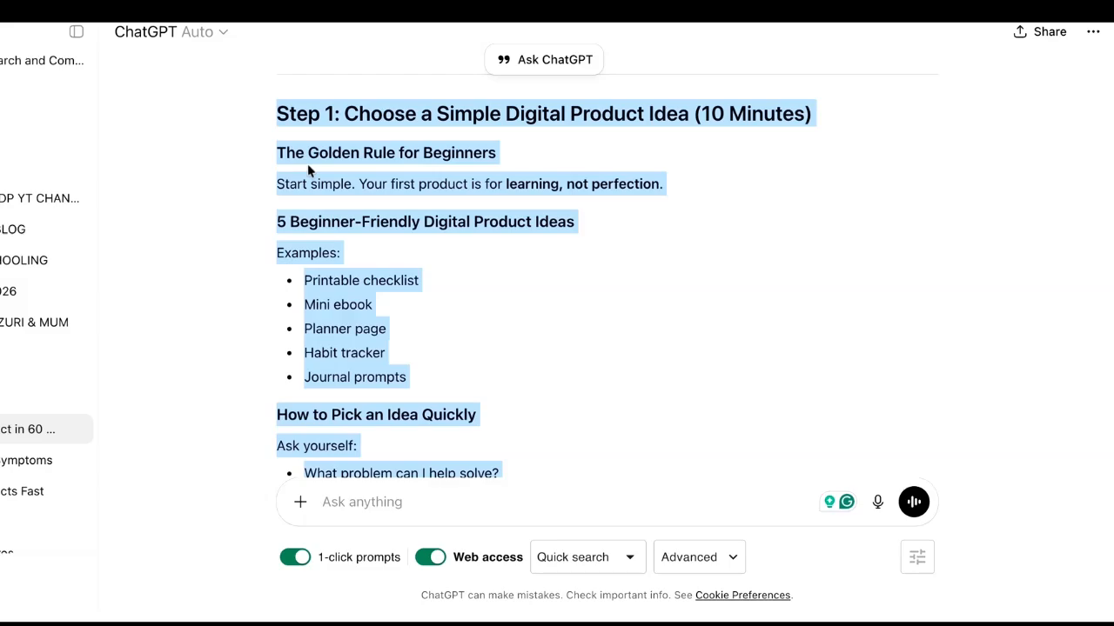
scroll(418, 200, down, 1)
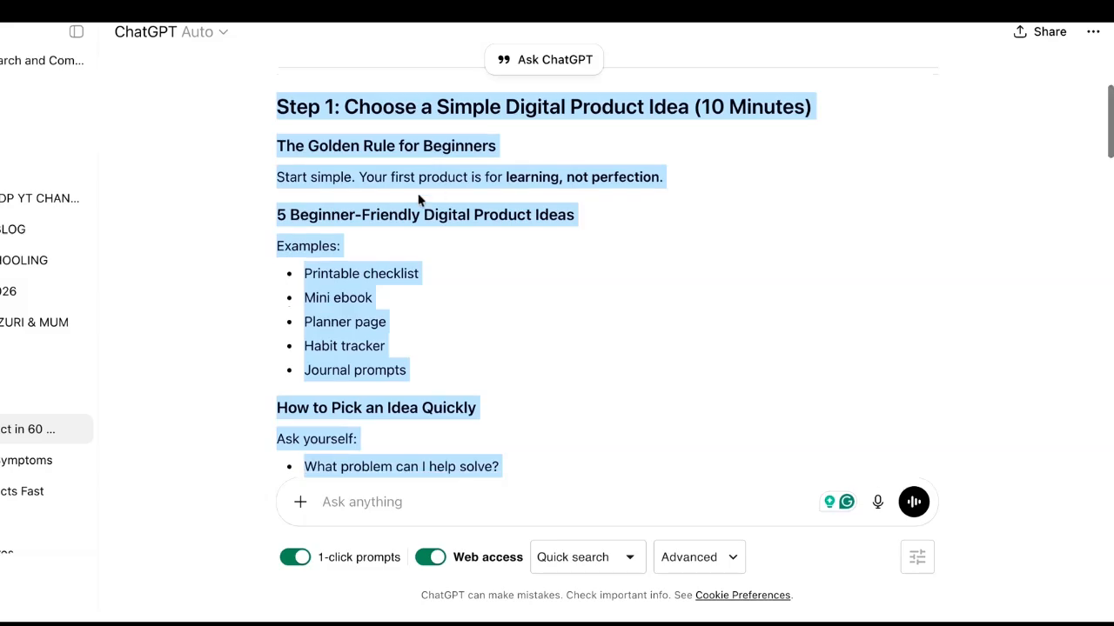
scroll(419, 200, up, 1)
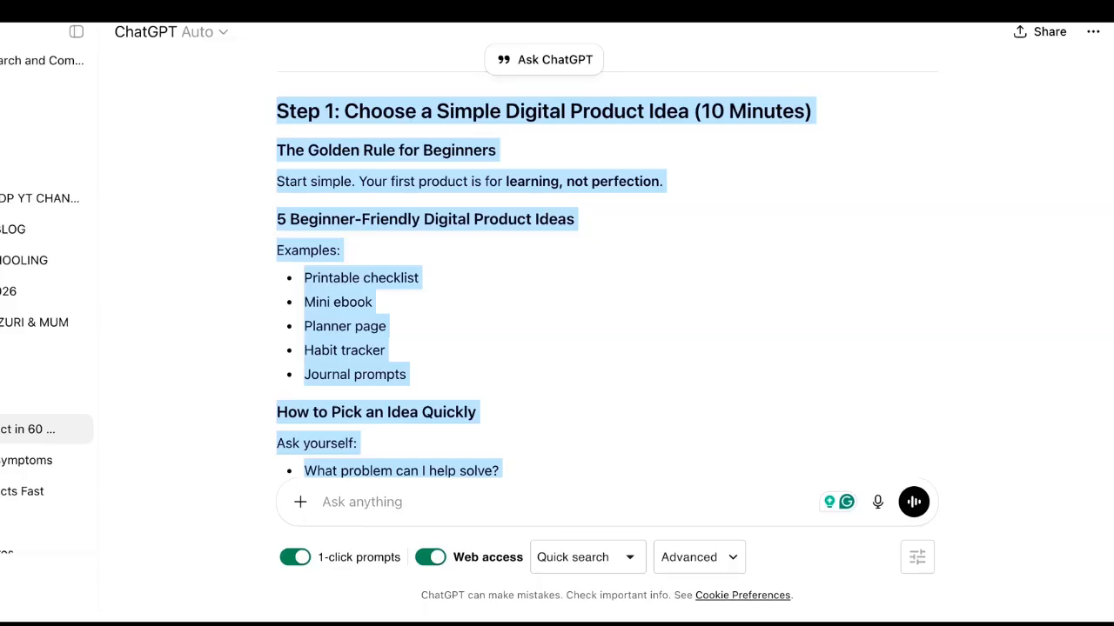
- Quote the selected Step 1 section and ask: "This is great. Can you write the first draft of this section for my ebook?"
click(545, 59)
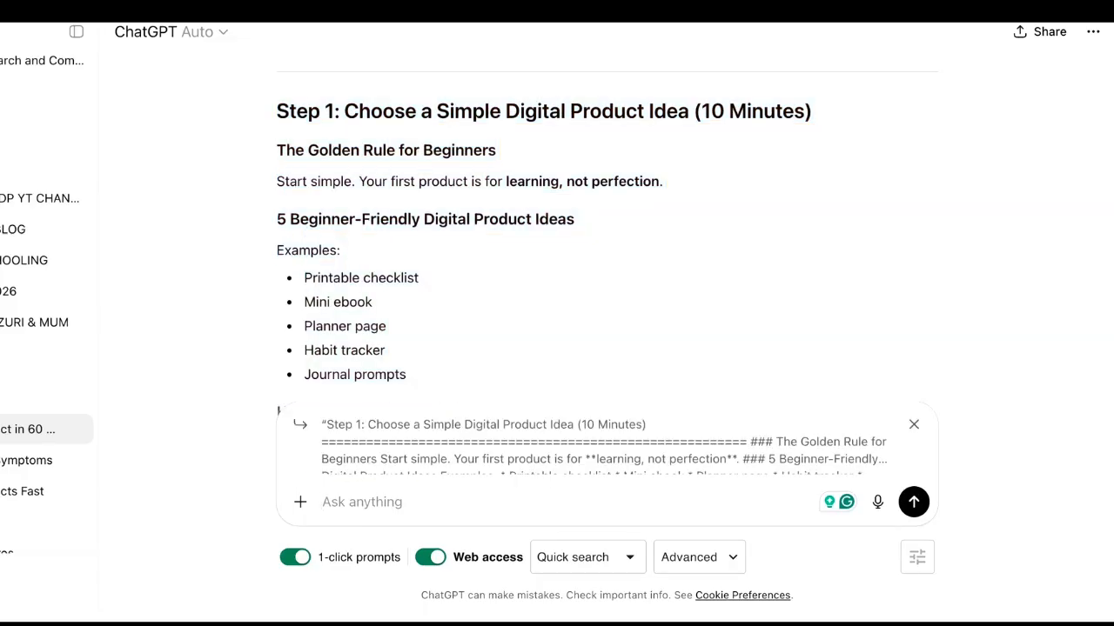
scroll(557, 226, down, 1)
text(This is great. Can you write the first draft of this section for my ebook?")
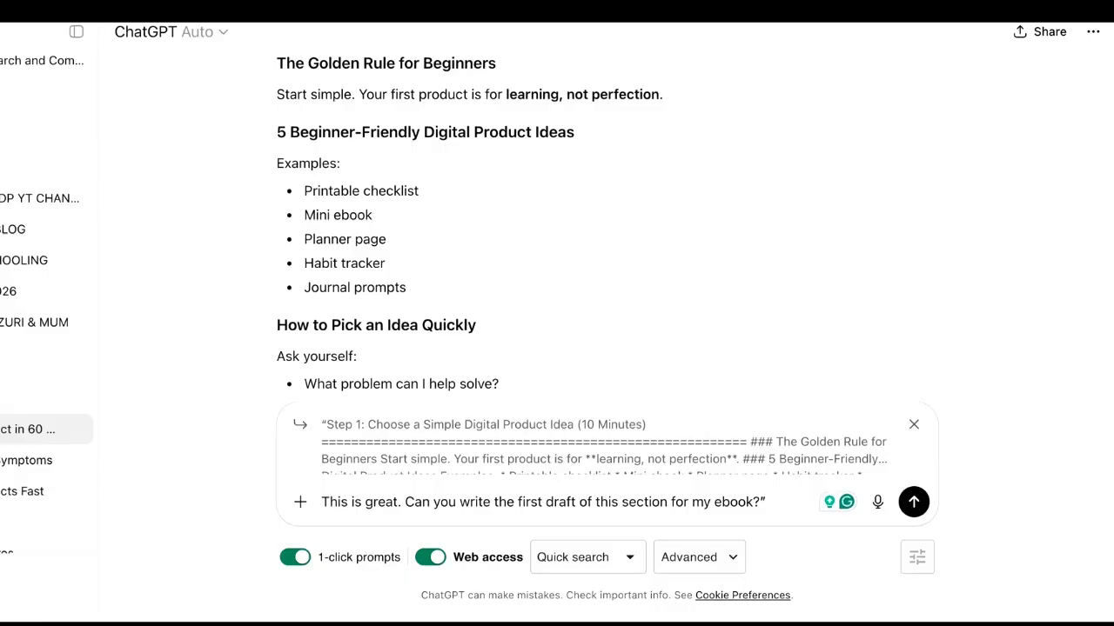
key(Return)
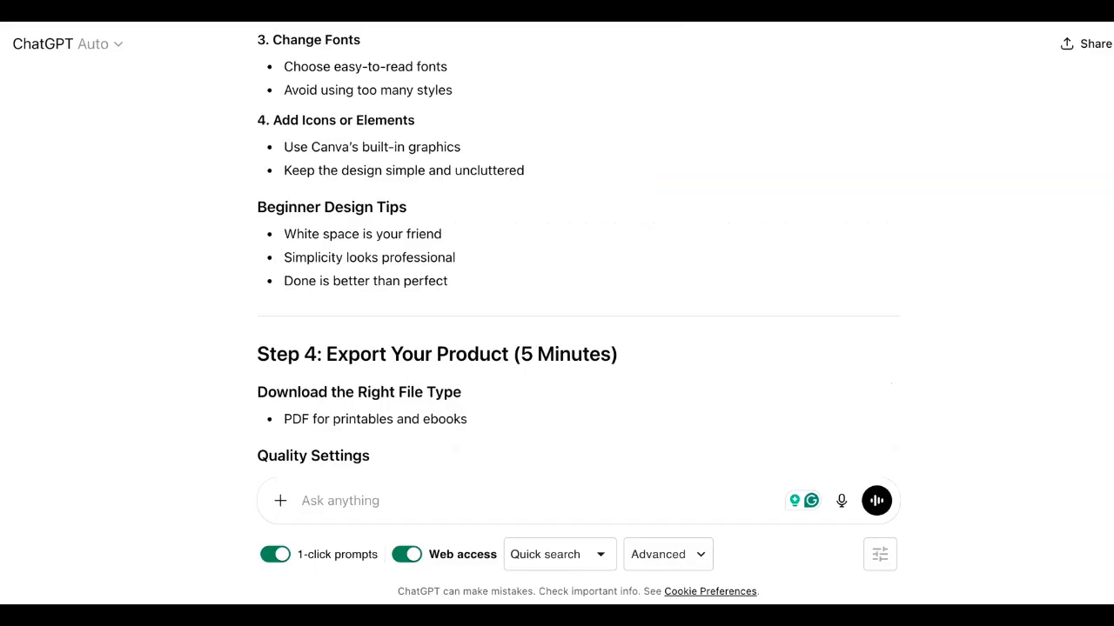
- Return to the start of the drafted Step 1 section and select its text
scroll(579, 261, up, 5)
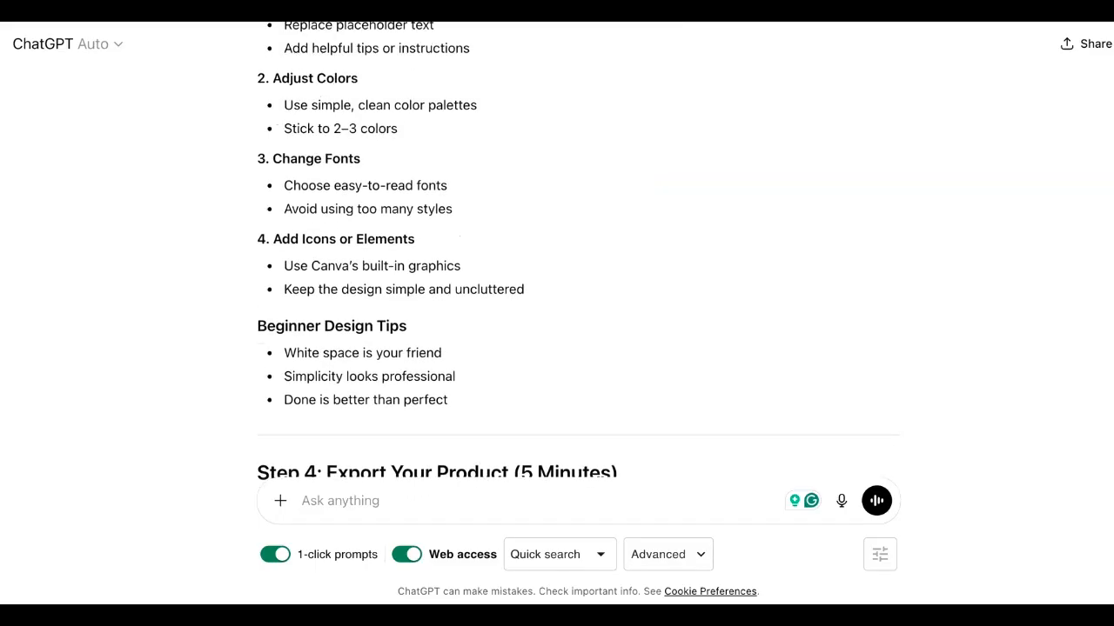
scroll(578, 261, up, 3)
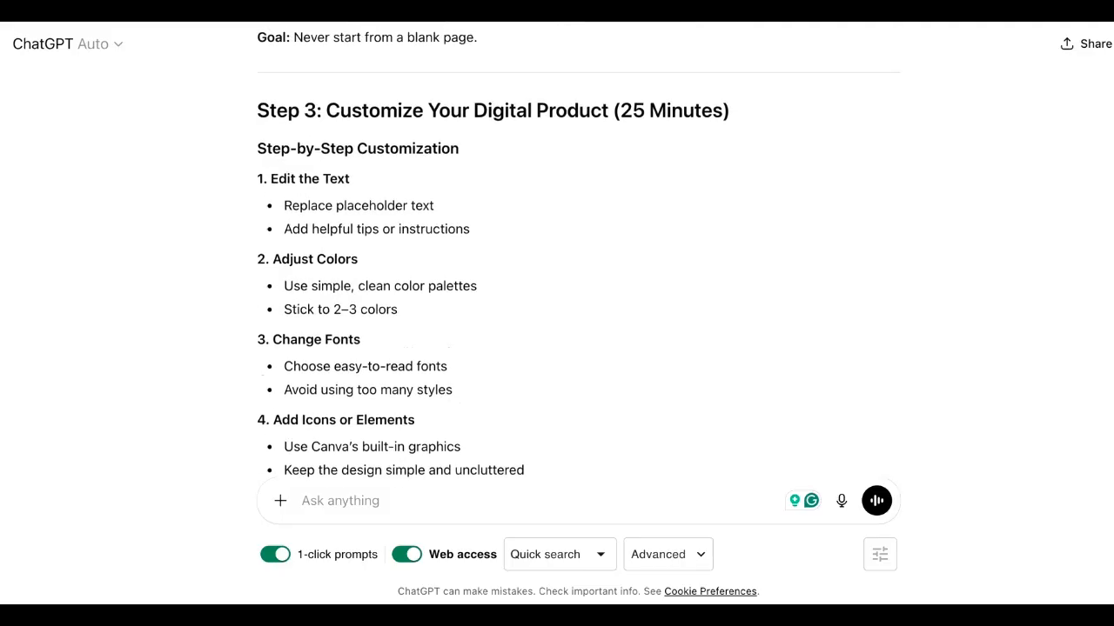
scroll(578, 261, up, 2)
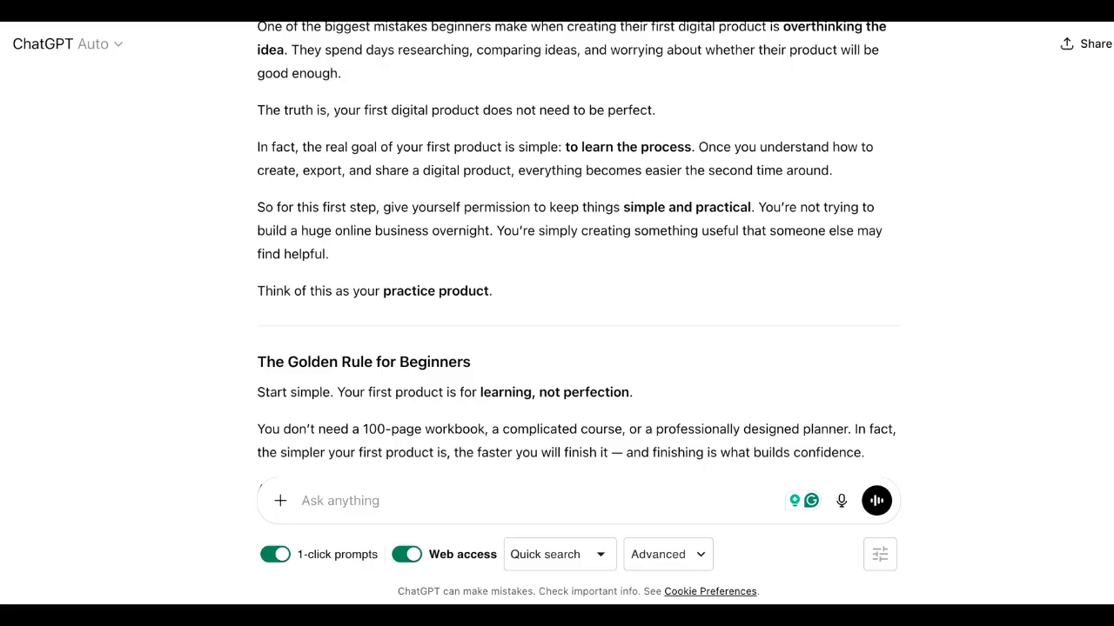
scroll(675, 186, up, 3)
drag(255, 131, 768, 475)
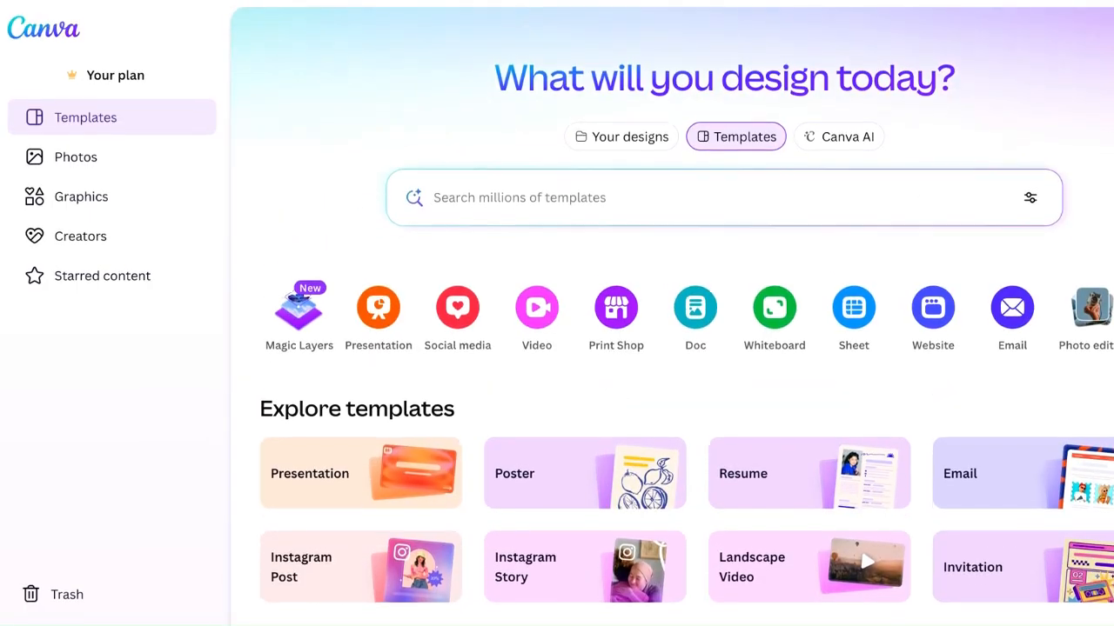
- Browse the Canva home page template categories and recent designs
scroll(605, 393, down, 4)
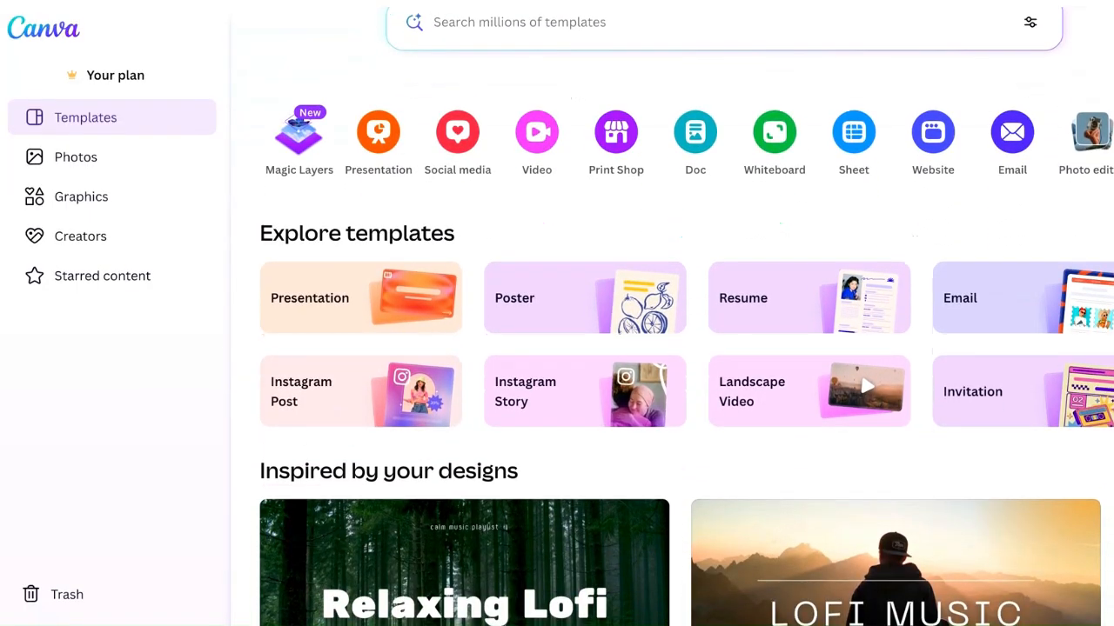
scroll(672, 348, down, 2)
scroll(672, 348, up, 6)
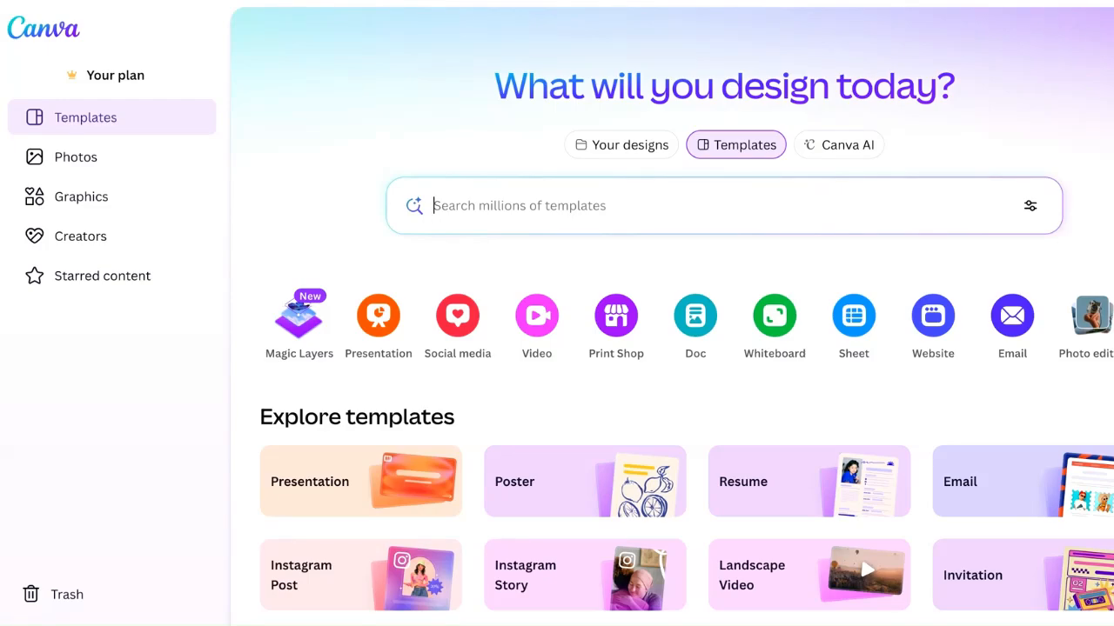
scroll(687, 309, down, 1)
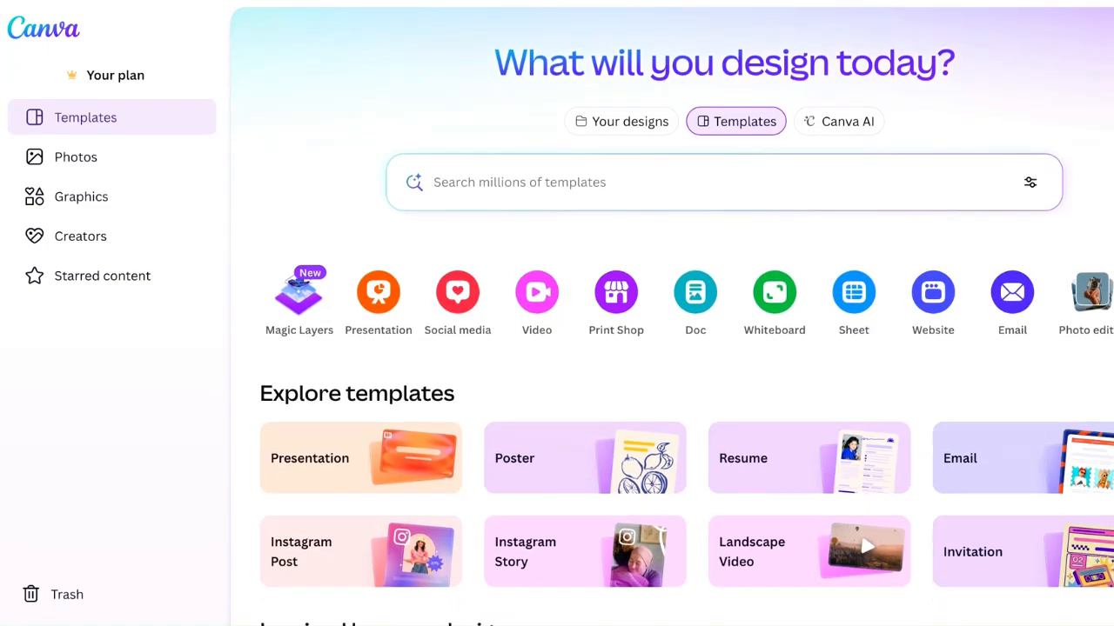
scroll(639, 308, down, 1)
scroll(638, 308, up, 1)
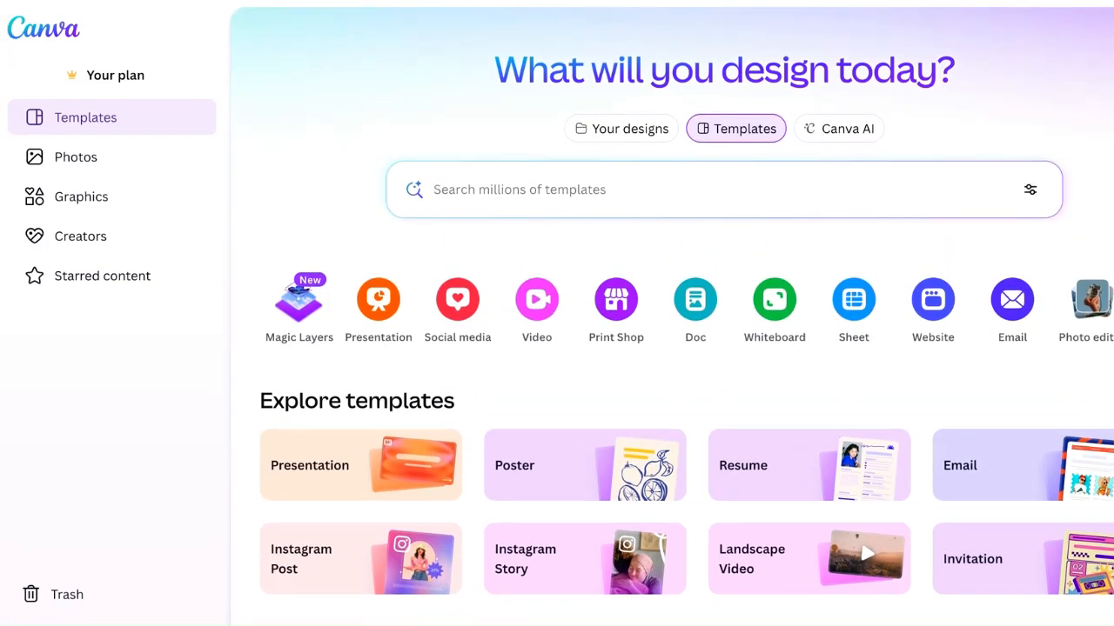
scroll(687, 348, down, 5)
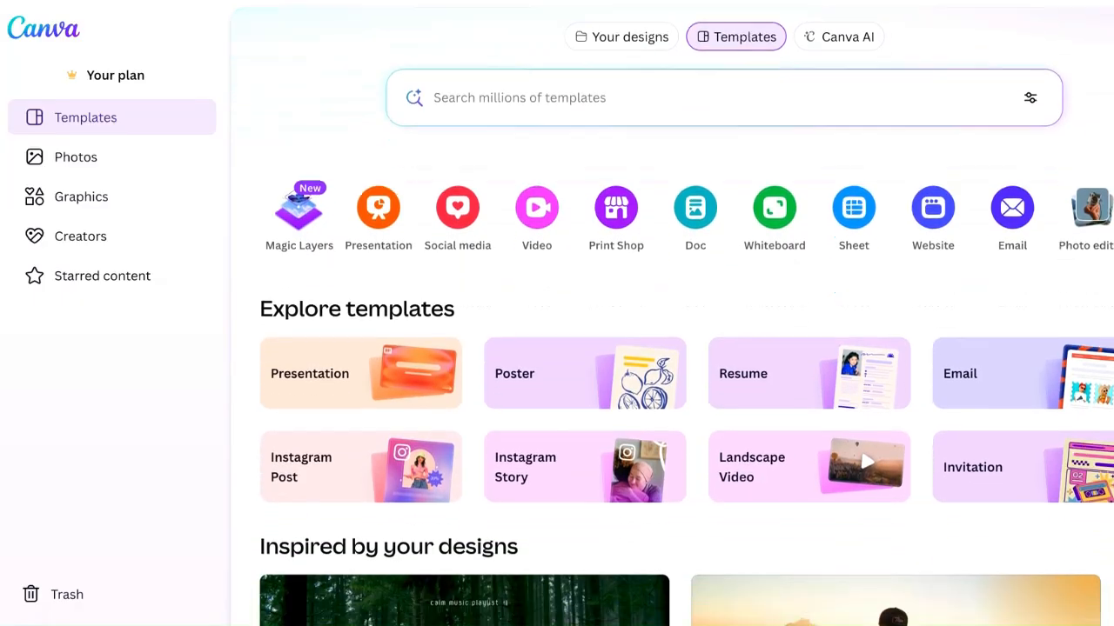
scroll(687, 348, down, 6)
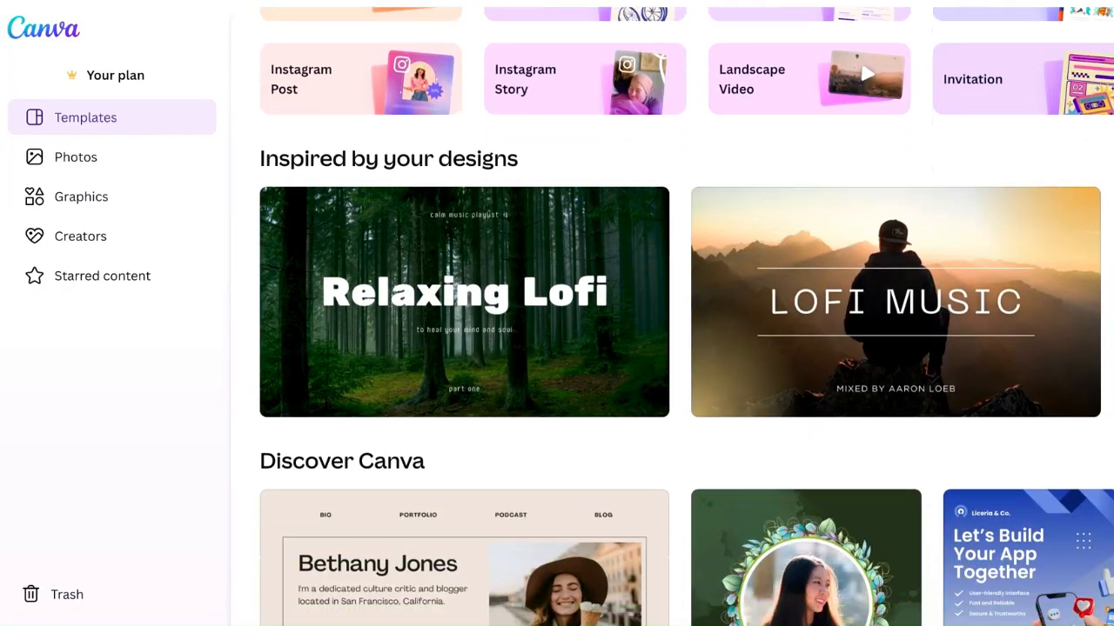
- Search the Canva templates for "ebook multiple pages"
scroll(686, 348, up, 8)
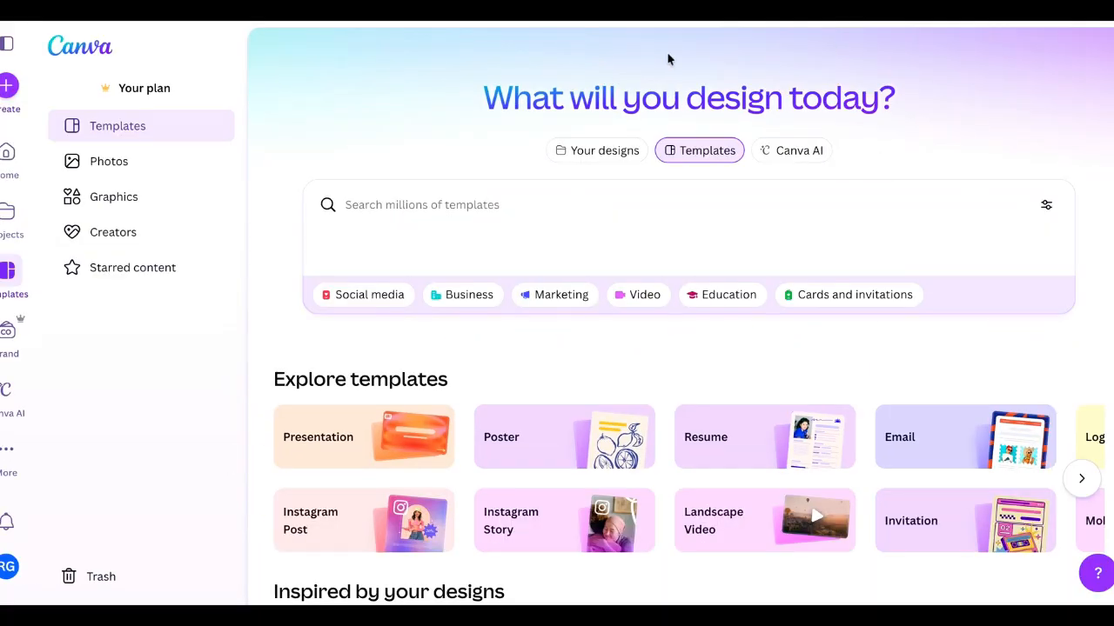
click(493, 210)
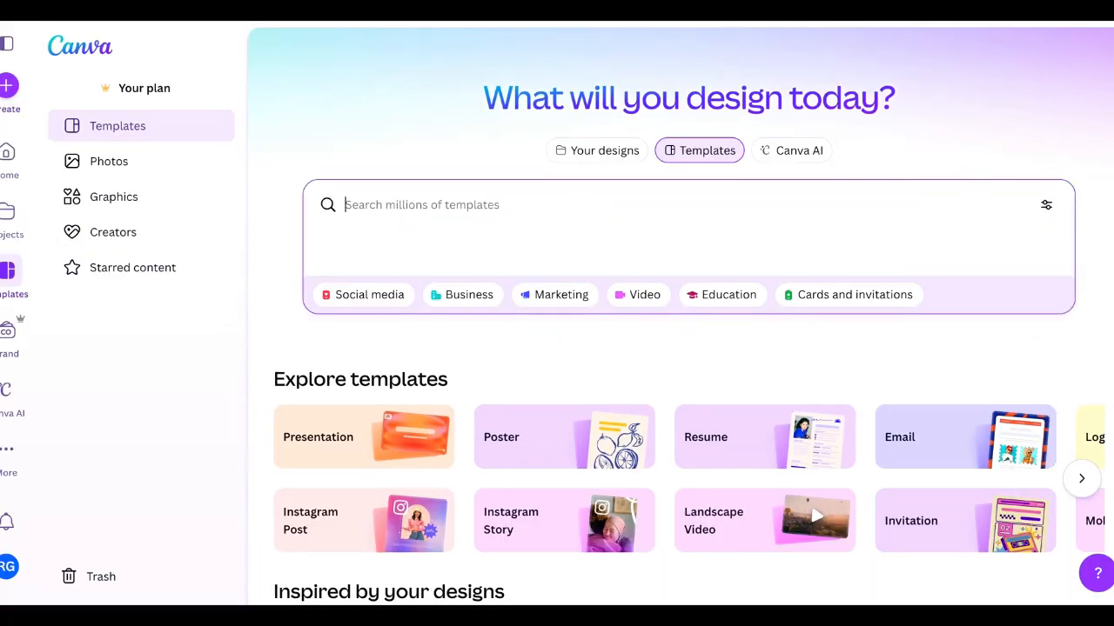
text(ebook)
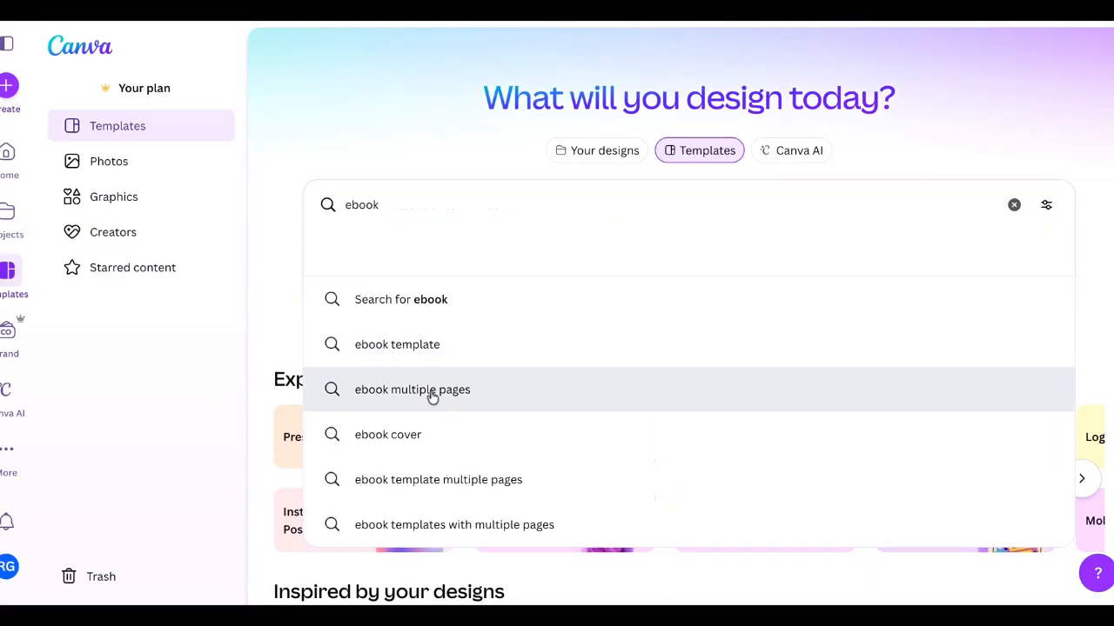
click(433, 391)
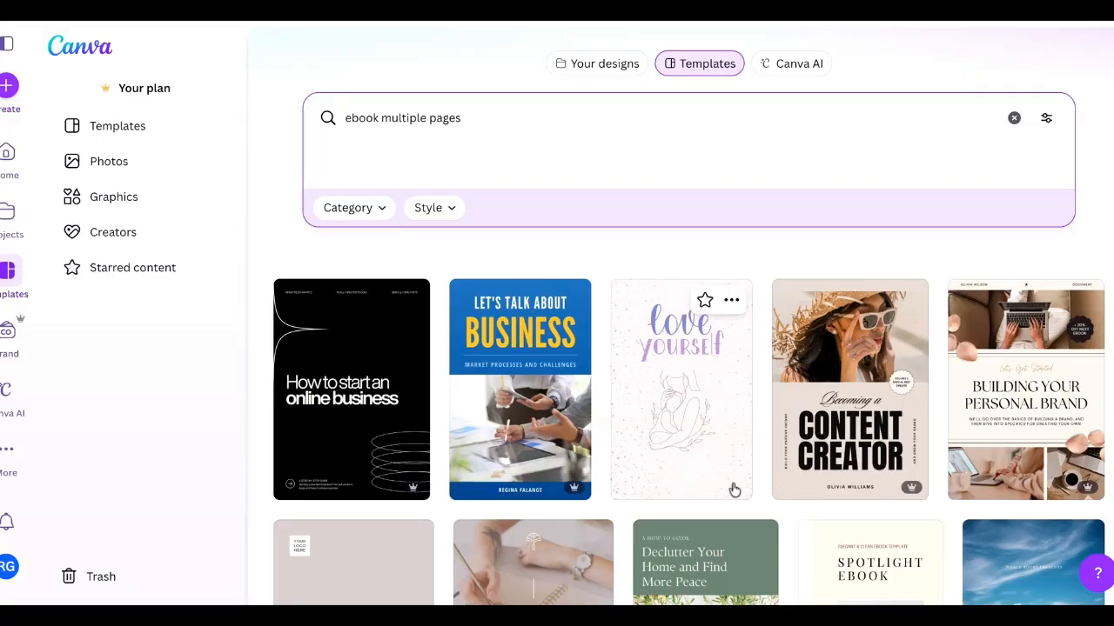
- Browse the ebook template results and open the Course Workbook template
scroll(733, 490, down, 2)
scroll(734, 490, down, 3)
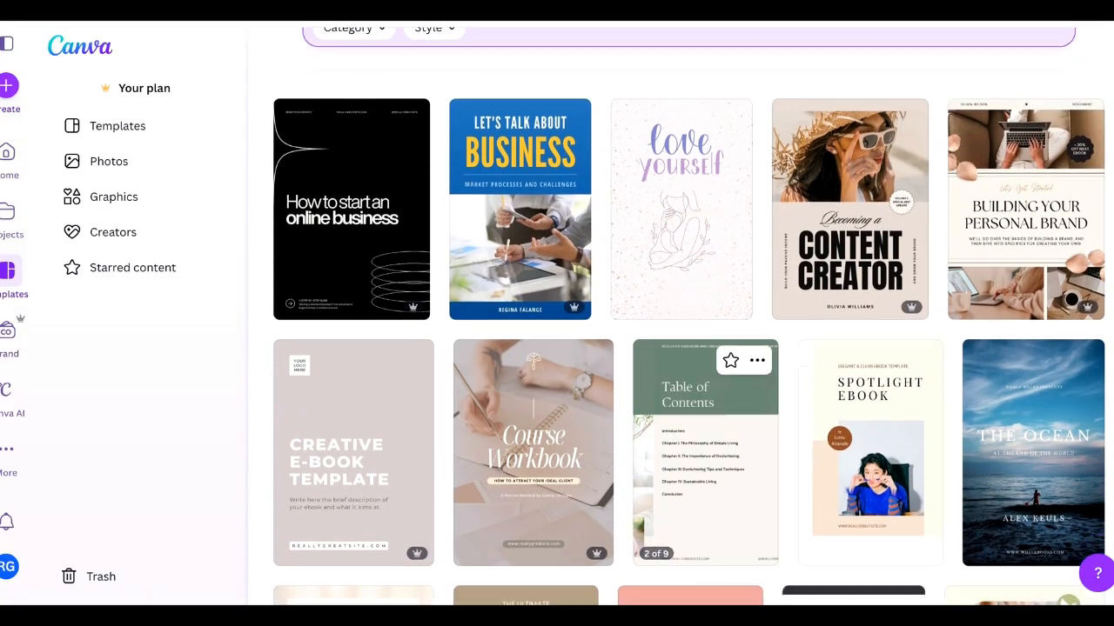
scroll(733, 491, down, 3)
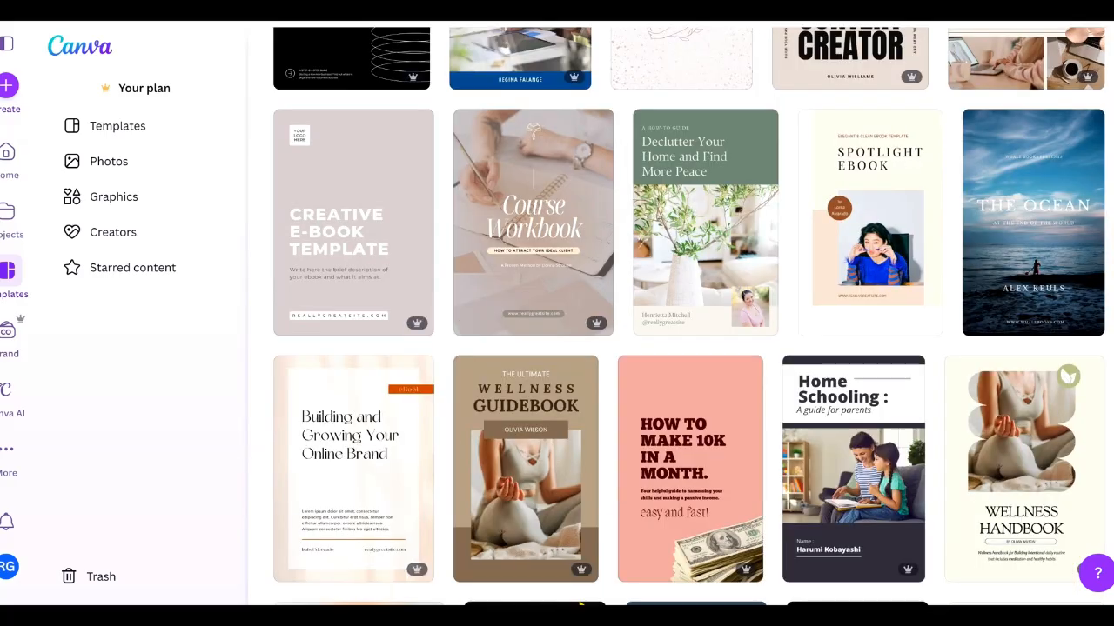
scroll(857, 453, down, 3)
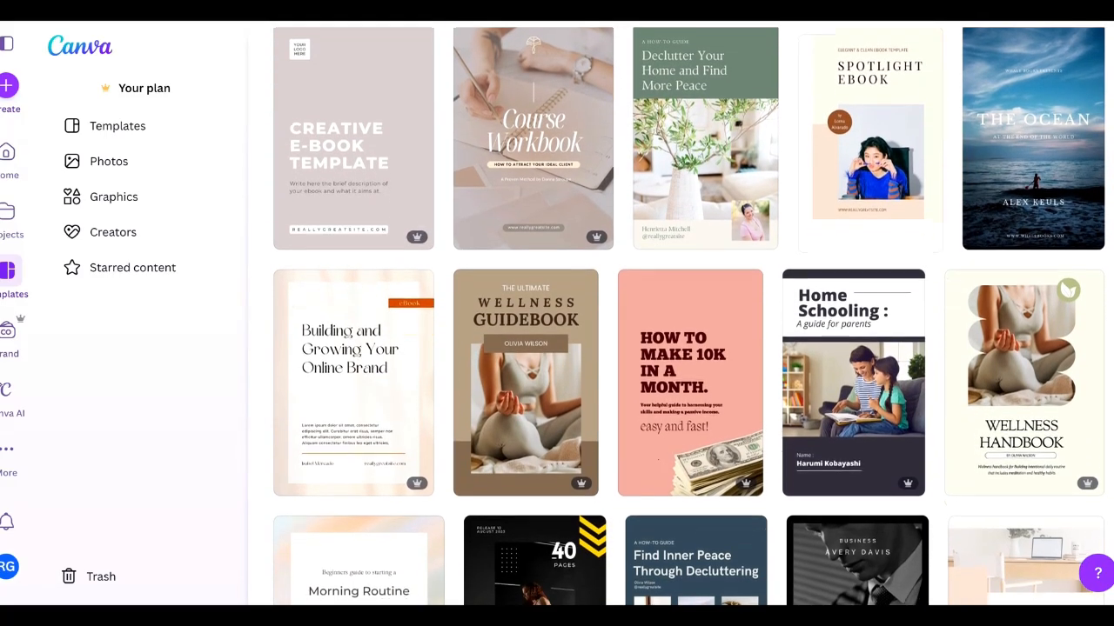
scroll(857, 452, down, 3)
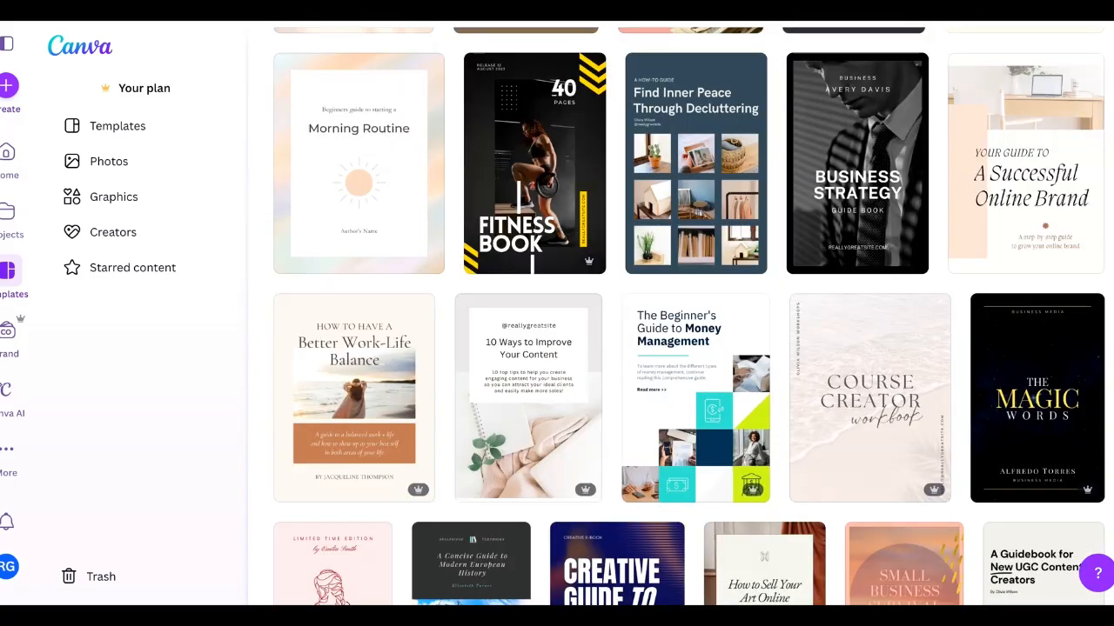
scroll(764, 348, down, 3)
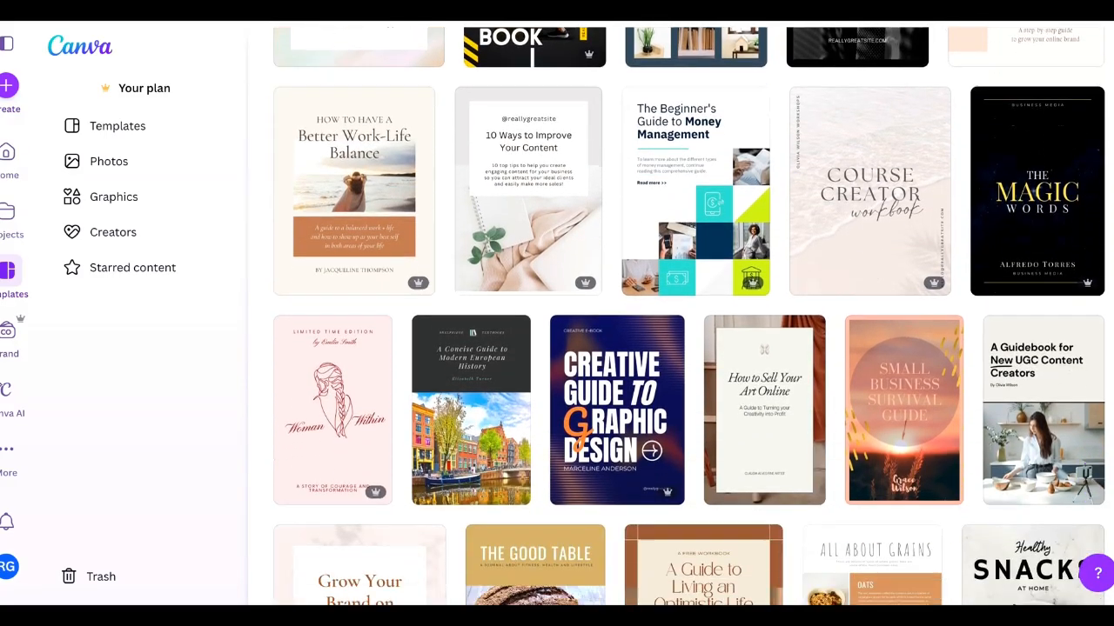
scroll(783, 409, down, 5)
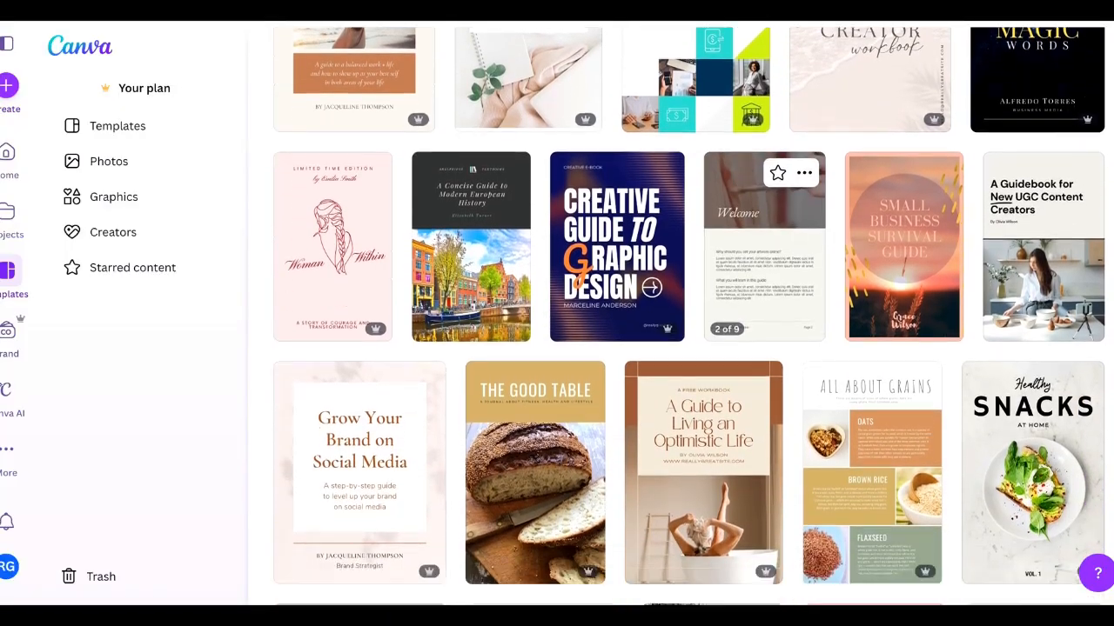
scroll(848, 487, down, 1)
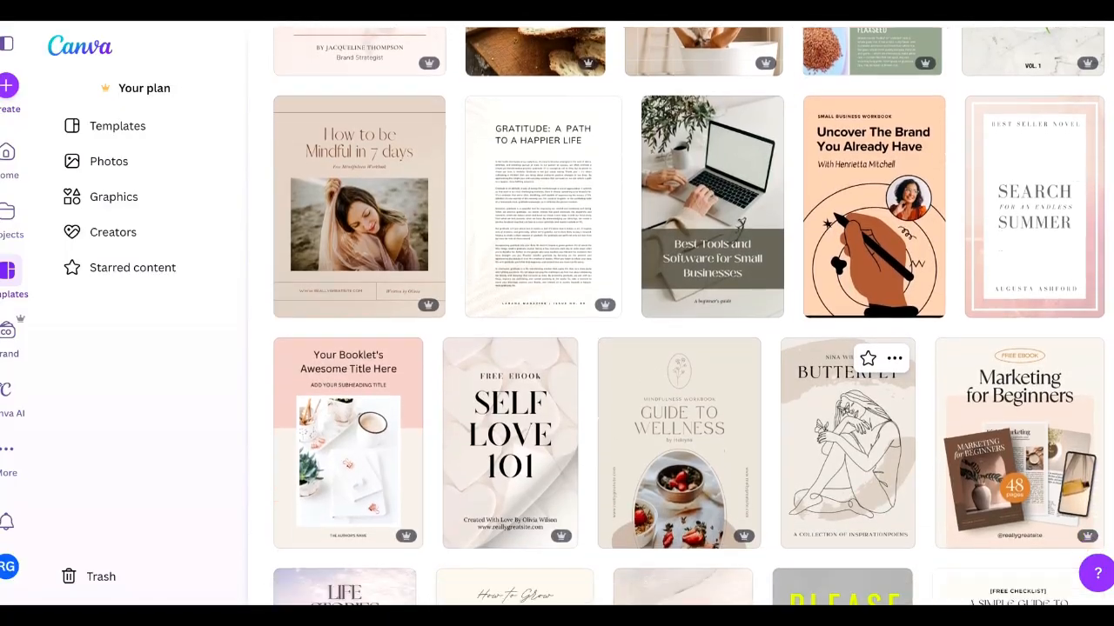
scroll(848, 435, down, 1)
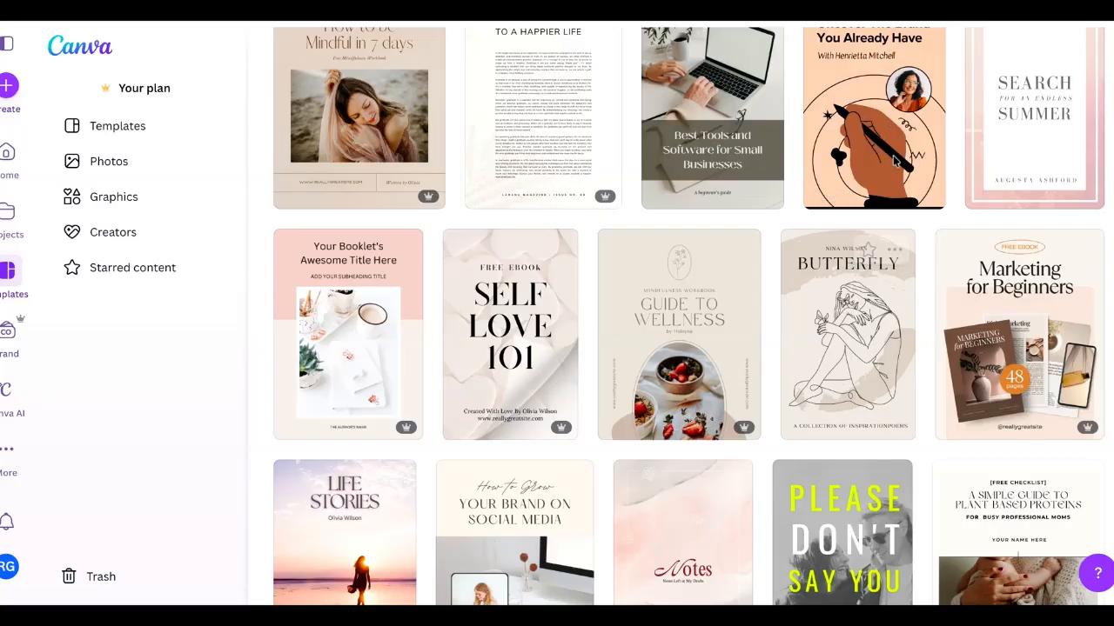
scroll(825, 369, down, 5)
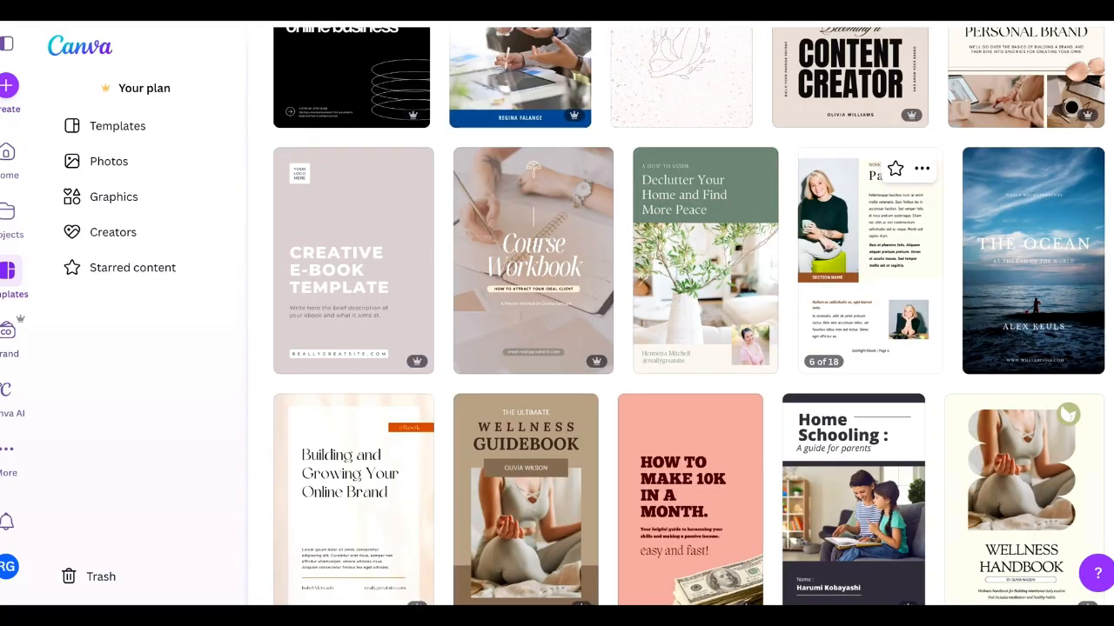
scroll(809, 161, down, 1)
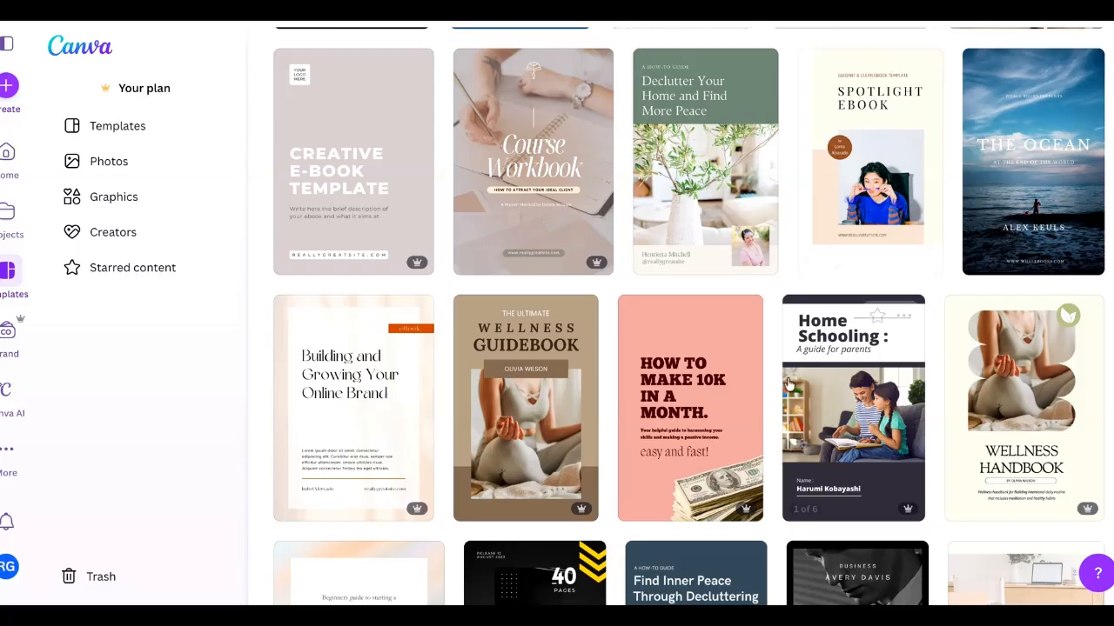
scroll(788, 383, down, 1)
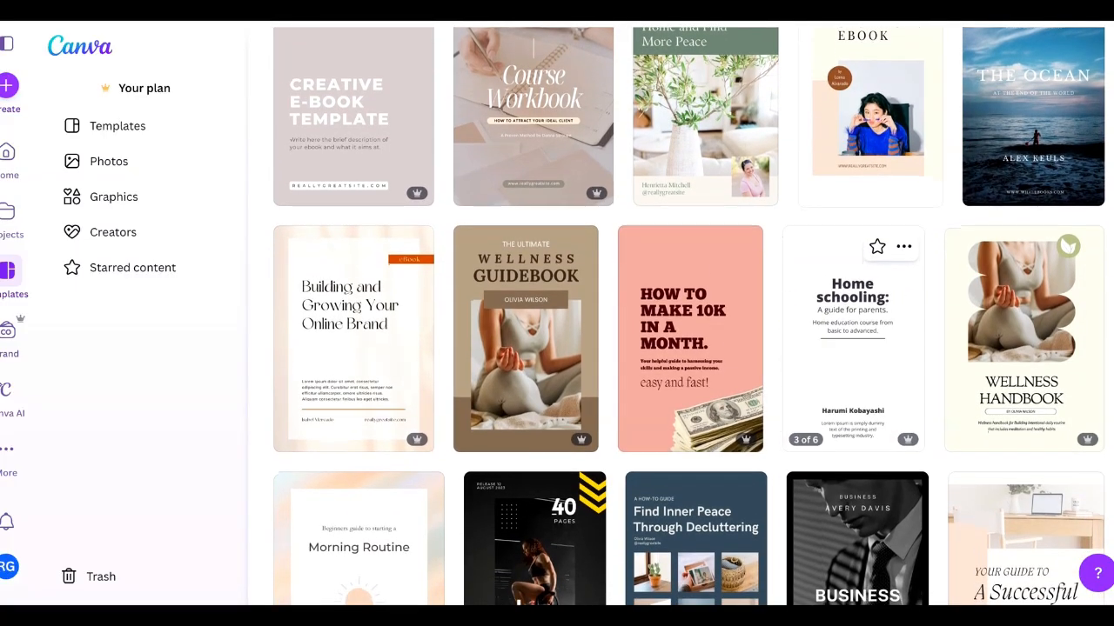
scroll(814, 161, down, 1)
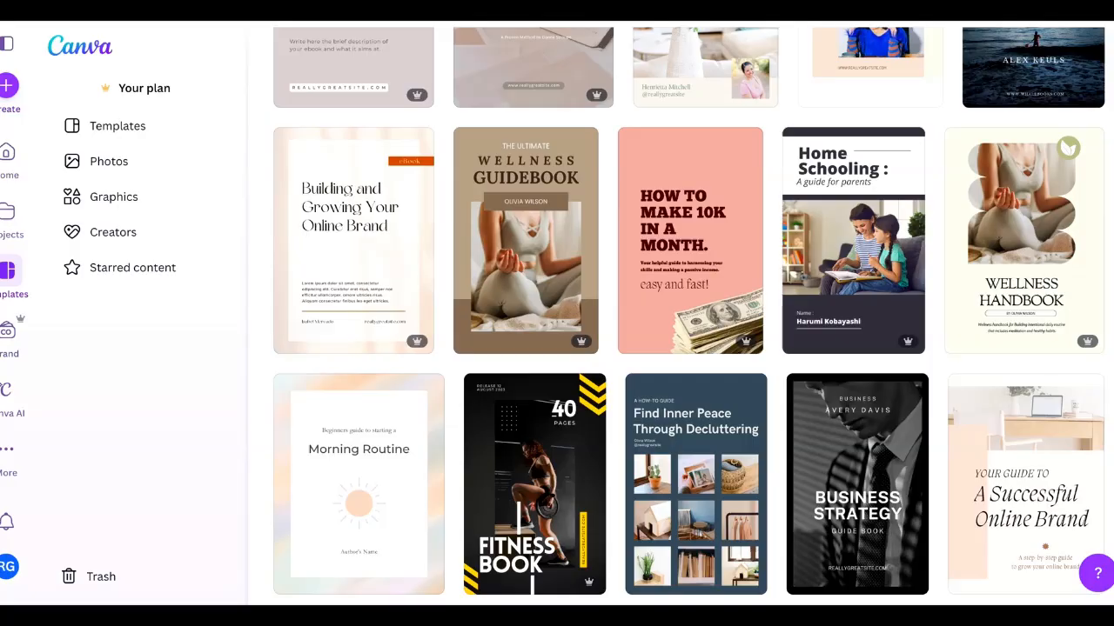
scroll(783, 382, down, 1)
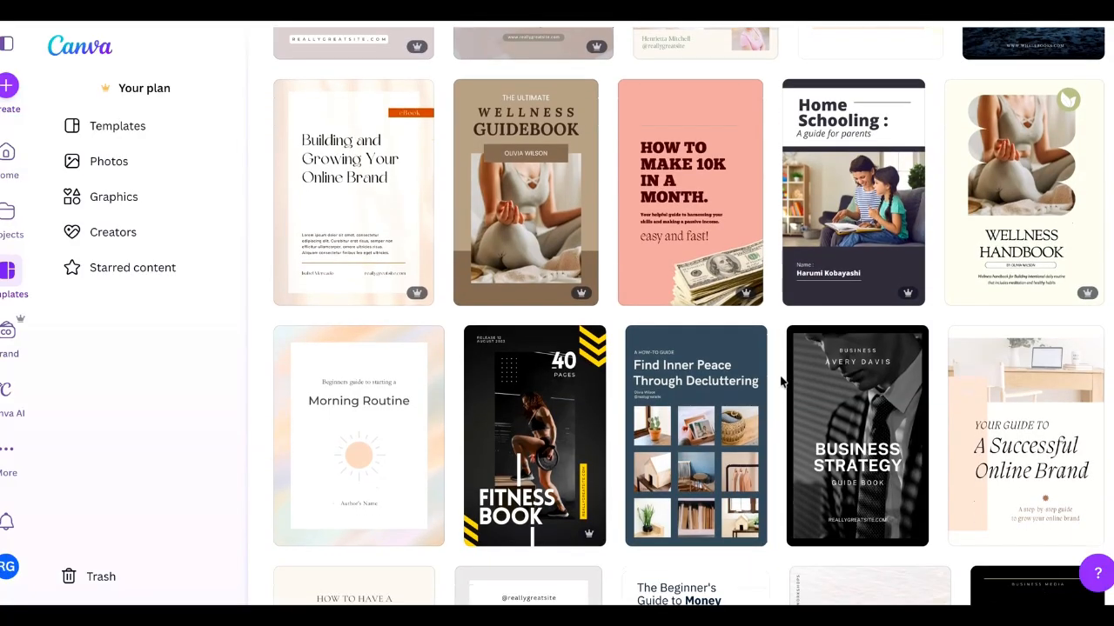
scroll(781, 381, down, 1)
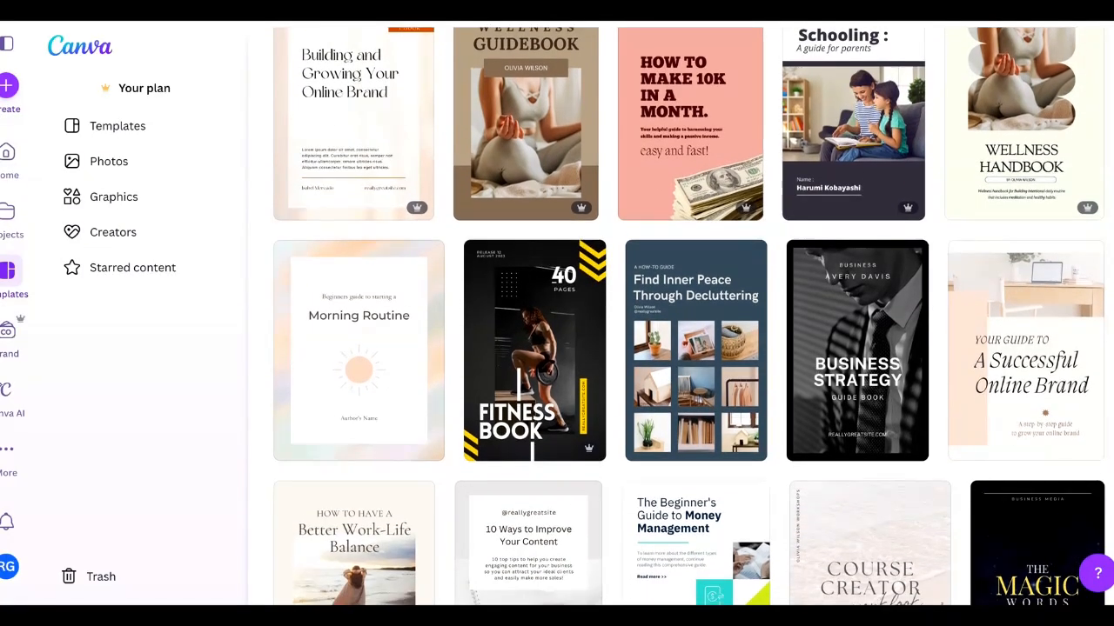
scroll(781, 381, down, 3)
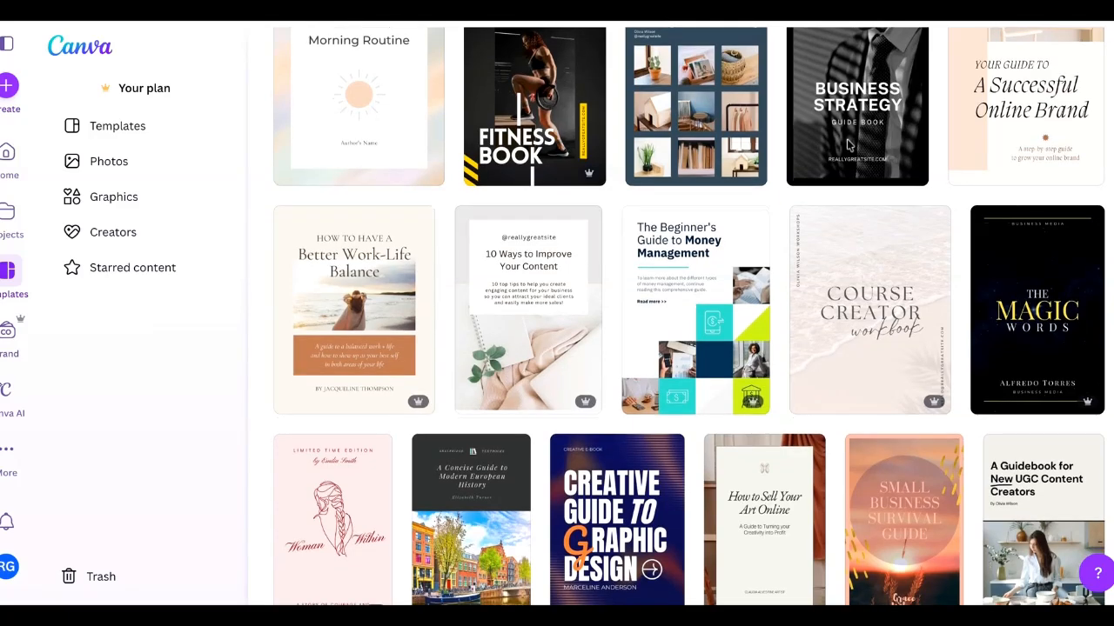
scroll(808, 422, down, 1)
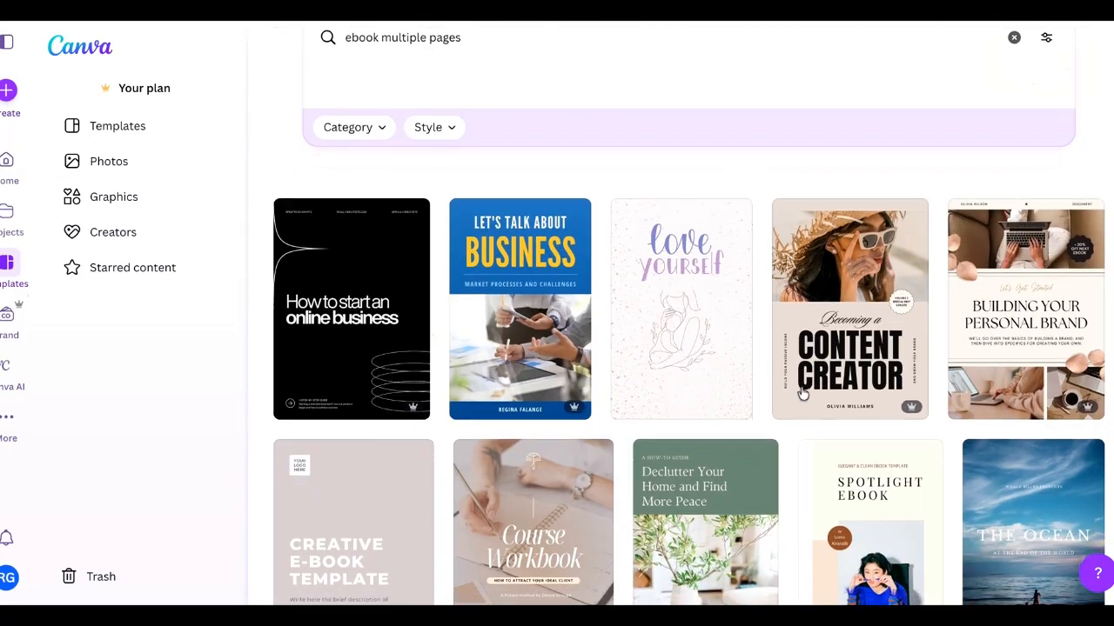
scroll(870, 409, down, 3)
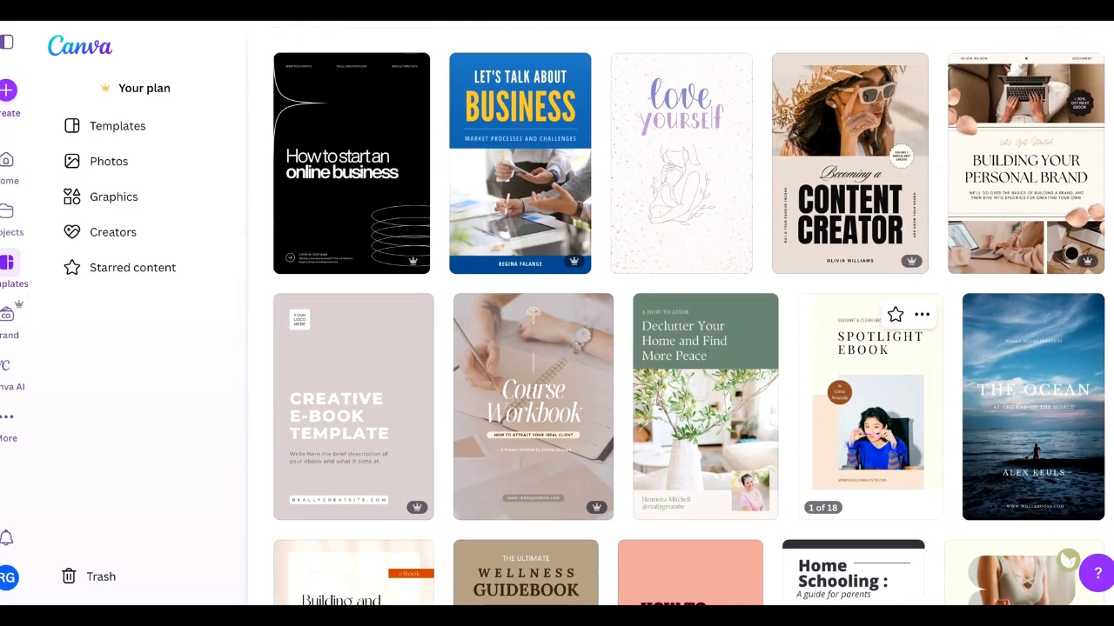
scroll(870, 409, down, 1)
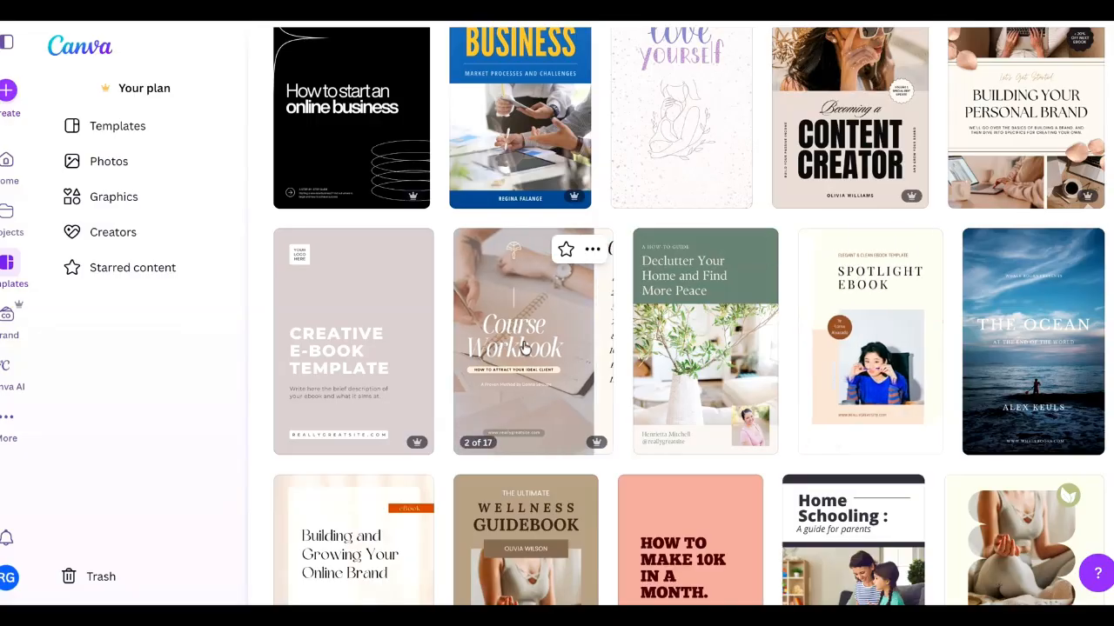
scroll(525, 348, down, 1)
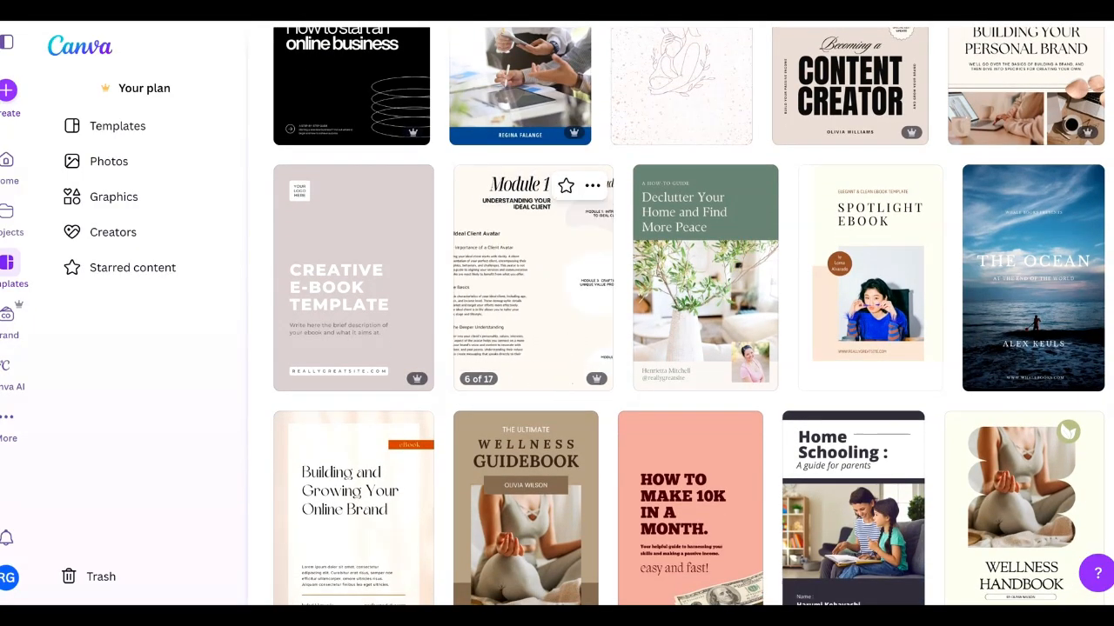
click(533, 278)
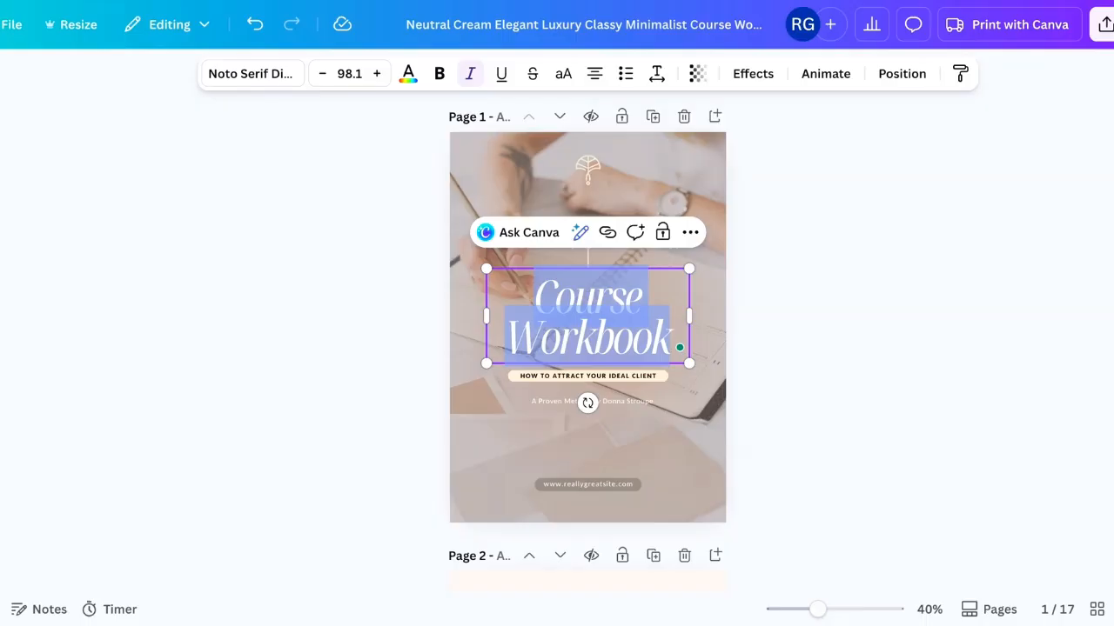
- Paste "Create Your First Digital Product" as the cover title and set the subtitle to "USING CANVA IN 60 MINUTES"
text(Create Your First Digital Product)
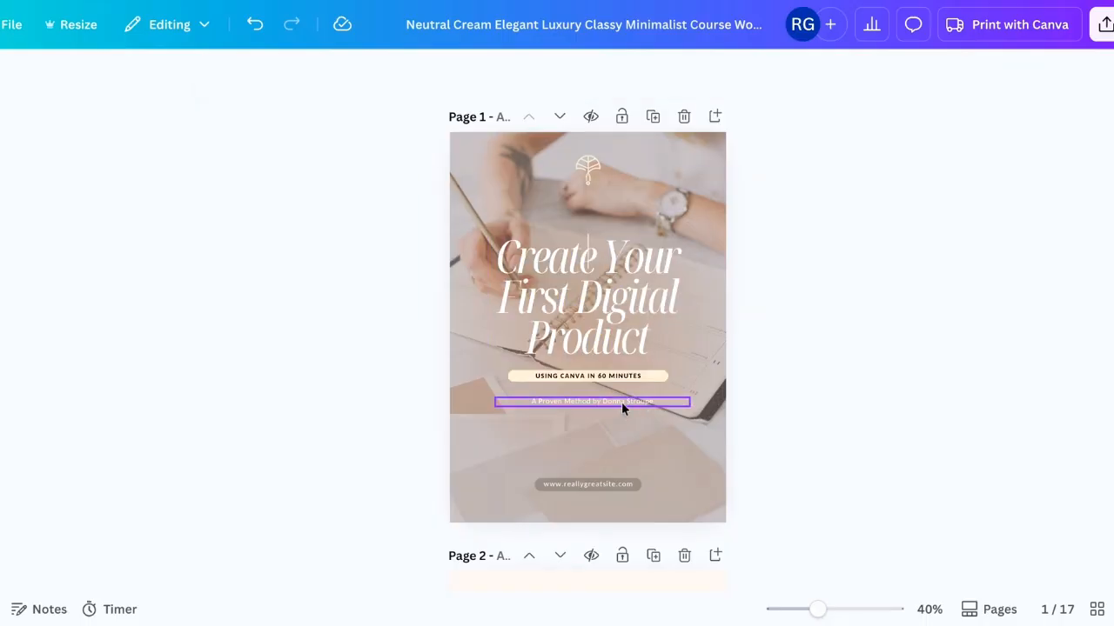
click(621, 402)
click(621, 402)
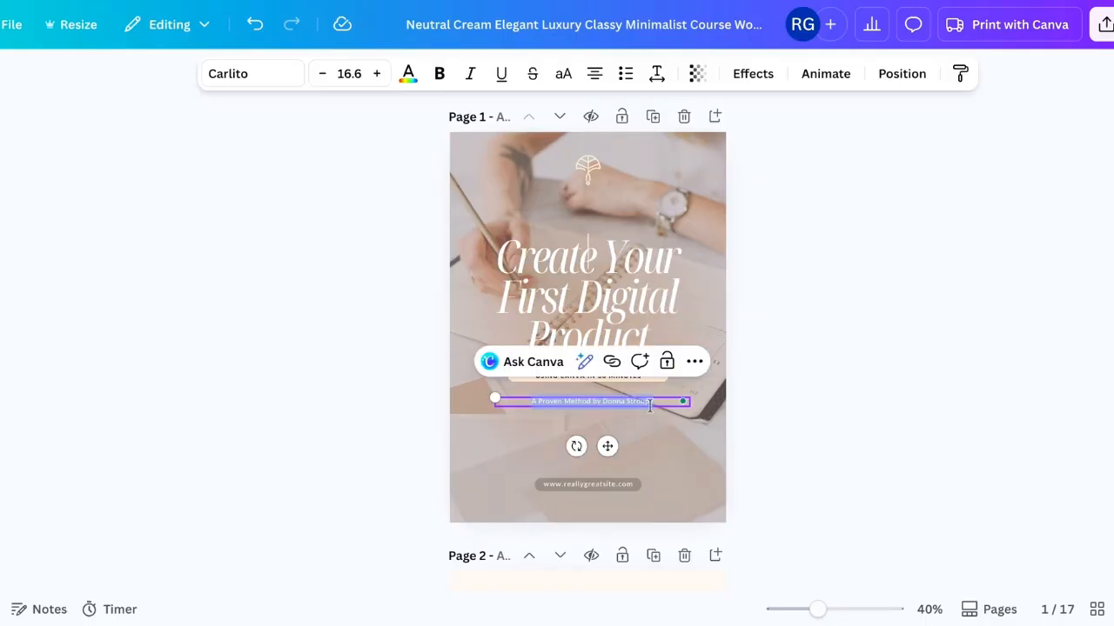
click(810, 230)
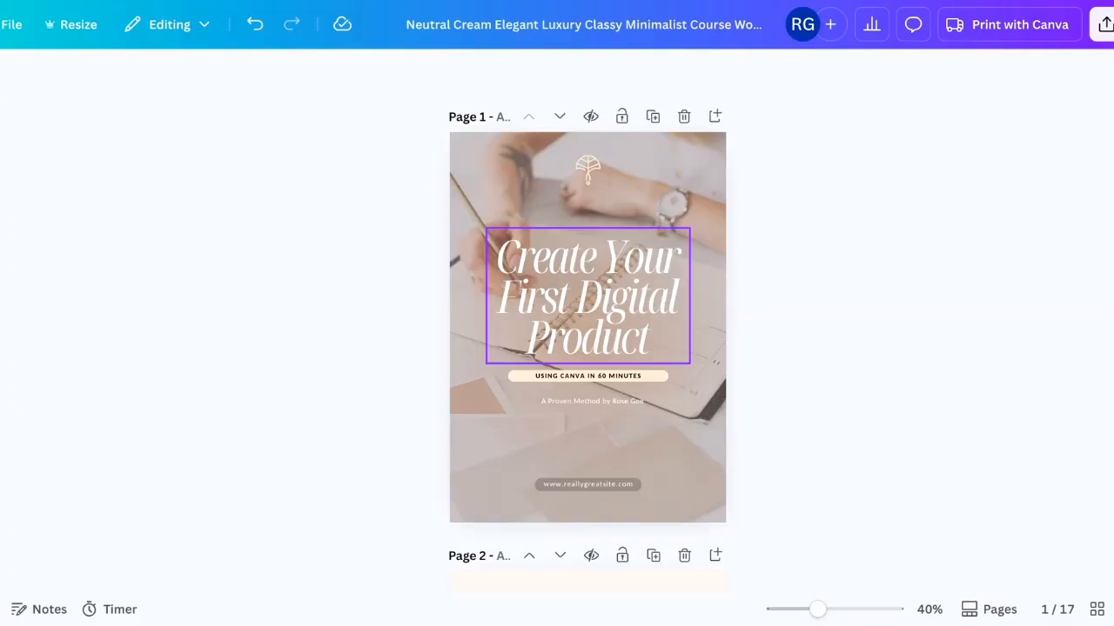
- Increase the cover subtitle's font size to 17 and nudge the subtitle slightly upward
scroll(964, 253, down, 1)
scroll(961, 259, up, 1)
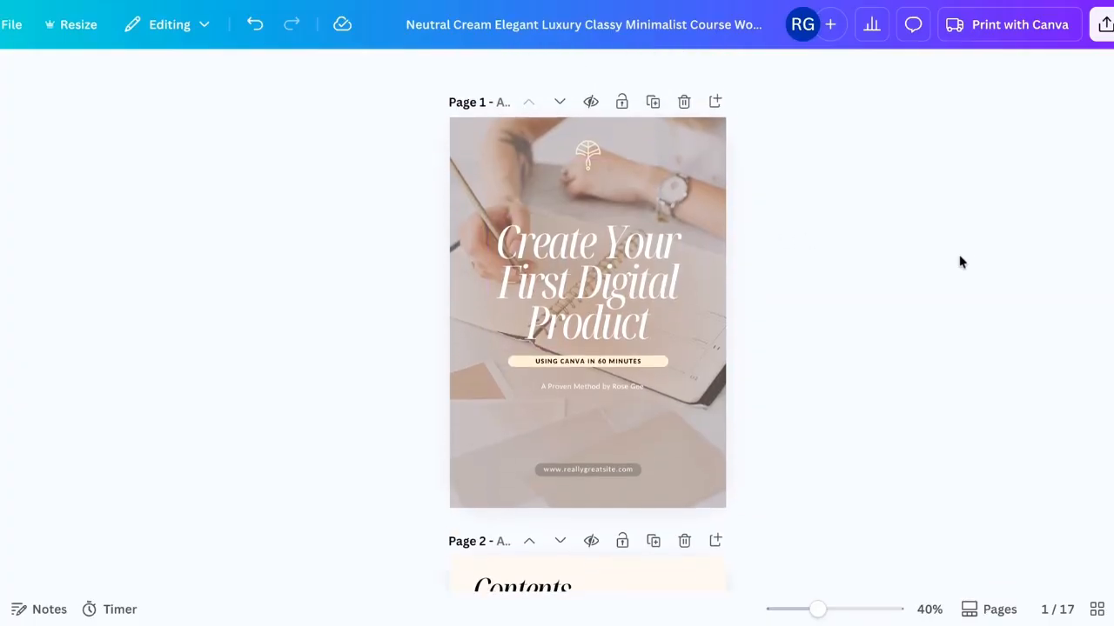
scroll(678, 217, up, 2)
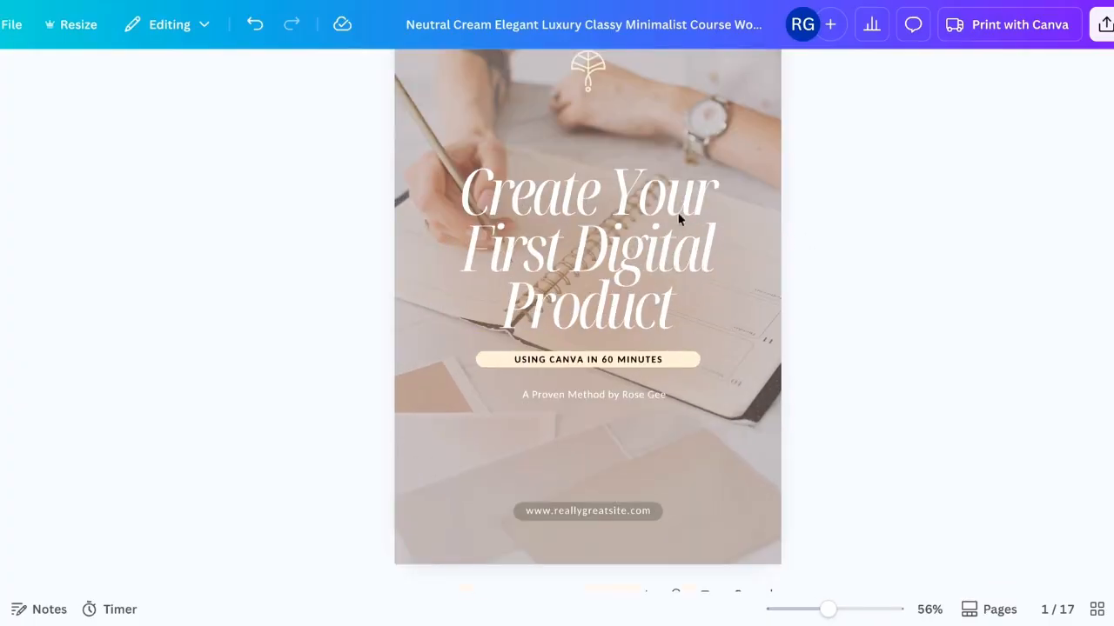
click(635, 362)
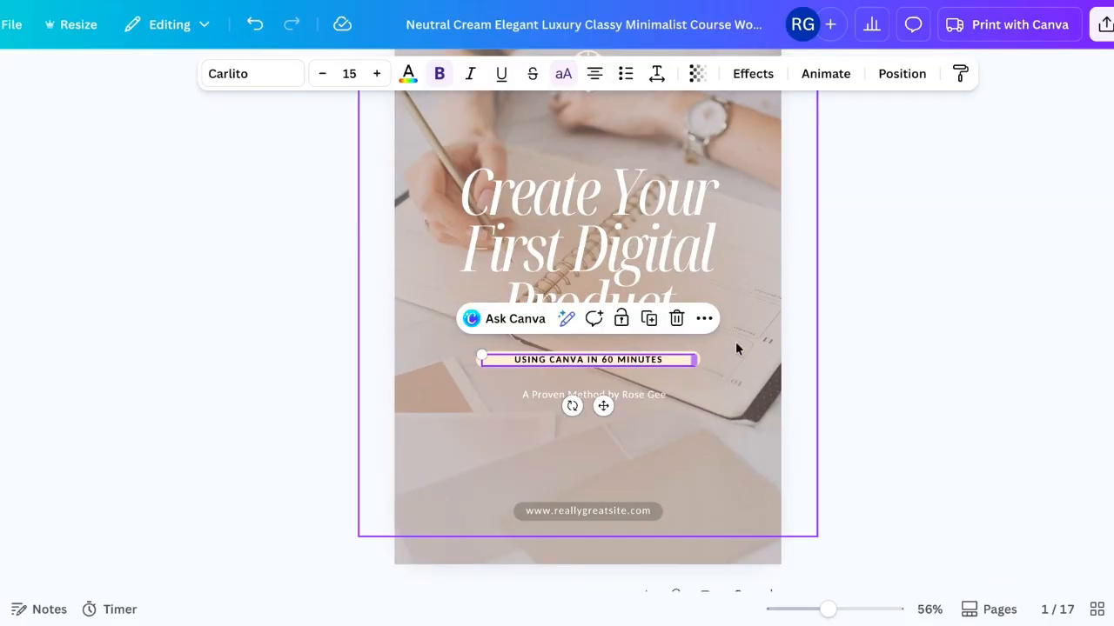
click(877, 350)
click(695, 360)
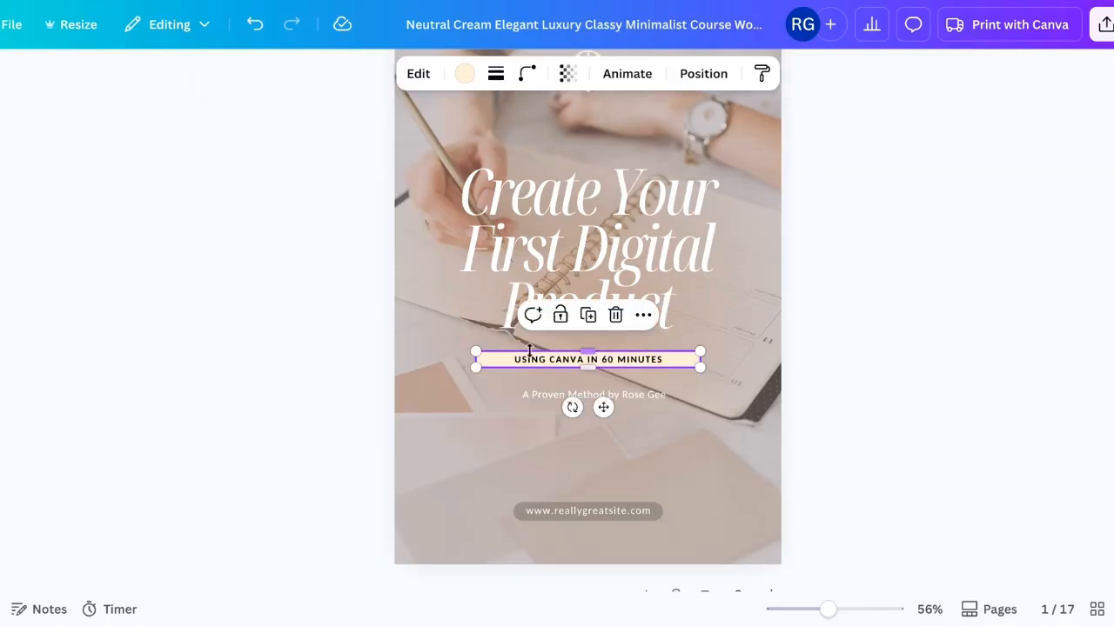
click(951, 382)
click(631, 362)
key(ctrl+shift+period)
key(ctrl+shift+period)
key(ctrl+shift+period)
key(ctrl+shift+period)
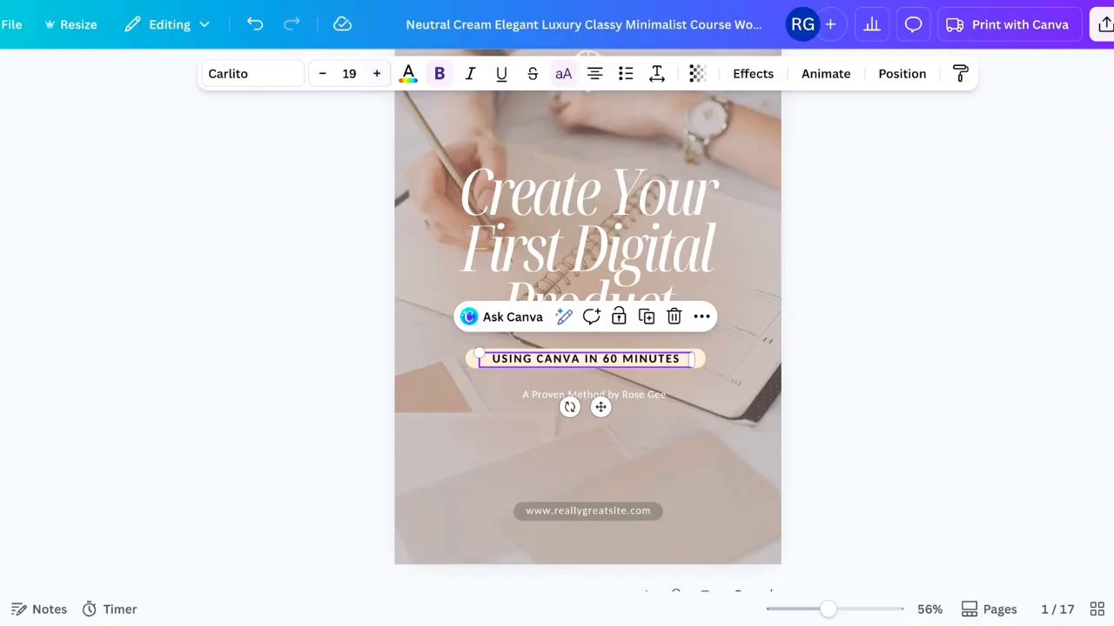
click(322, 74)
click(322, 74)
click(890, 307)
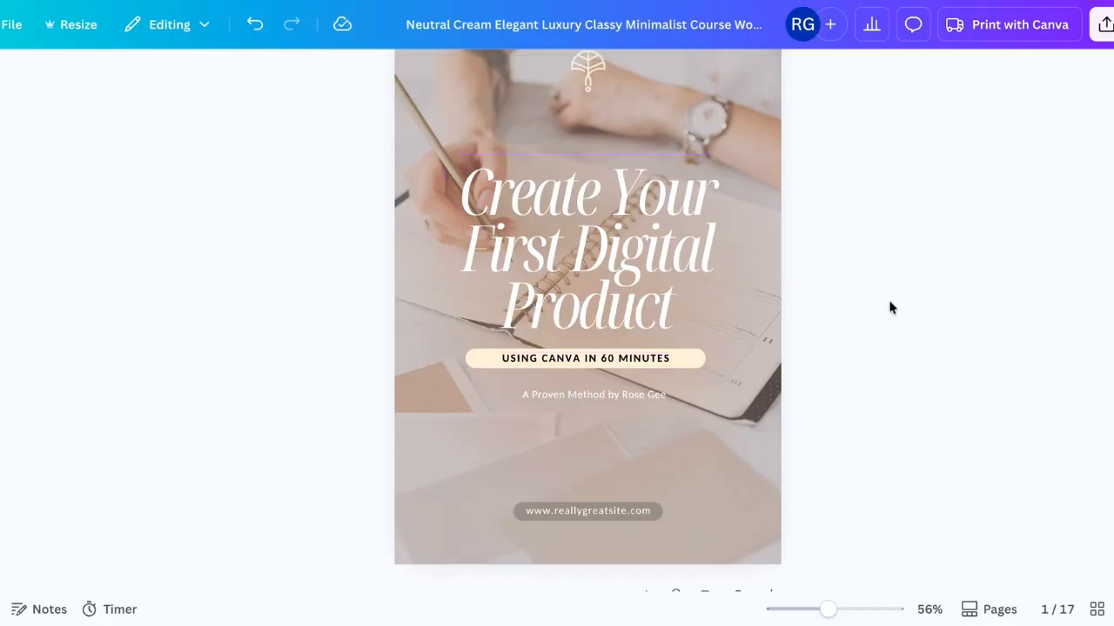
mouse_move(620, 364)
mouse_down()
mouse_move(609, 357)
mouse_move(622, 358)
mouse_up()
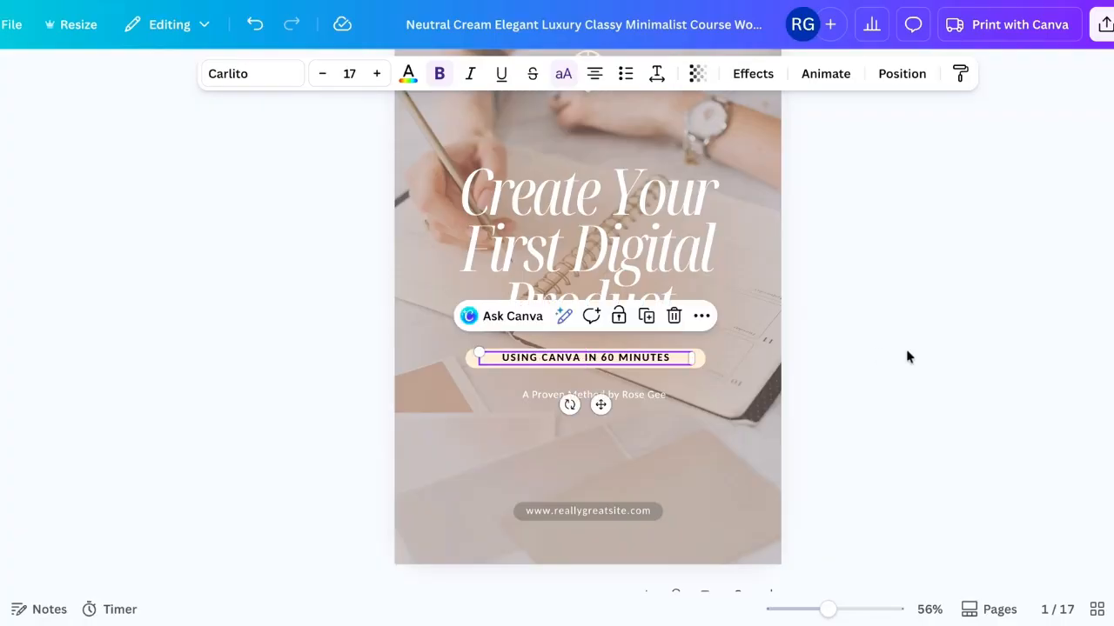
click(906, 353)
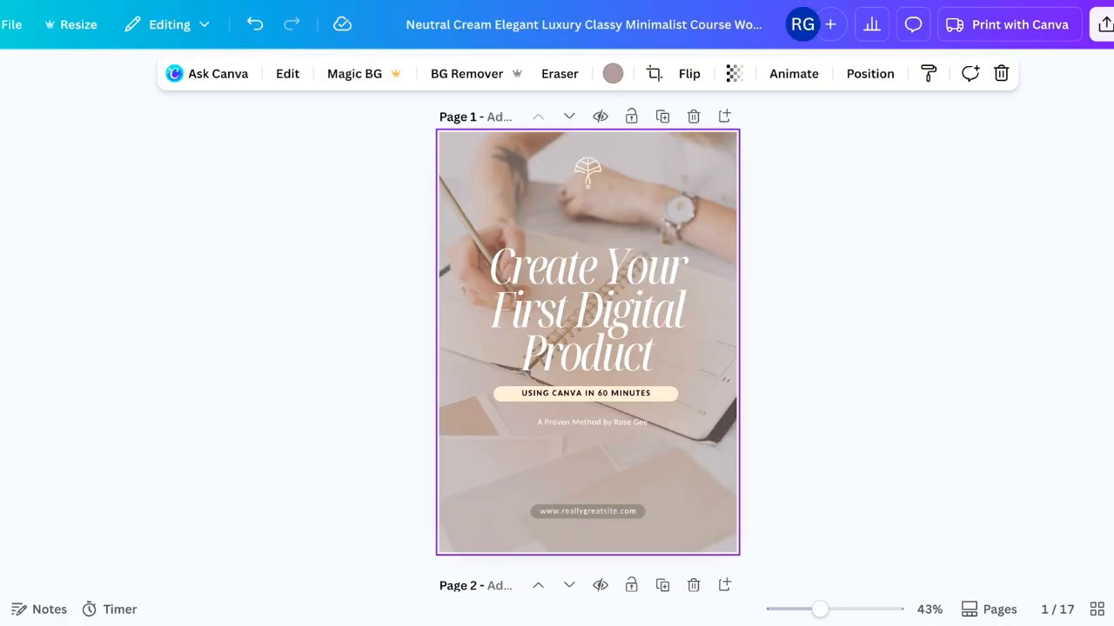
- Detach the cover's background photo from the page background and delete it
right_click(519, 156)
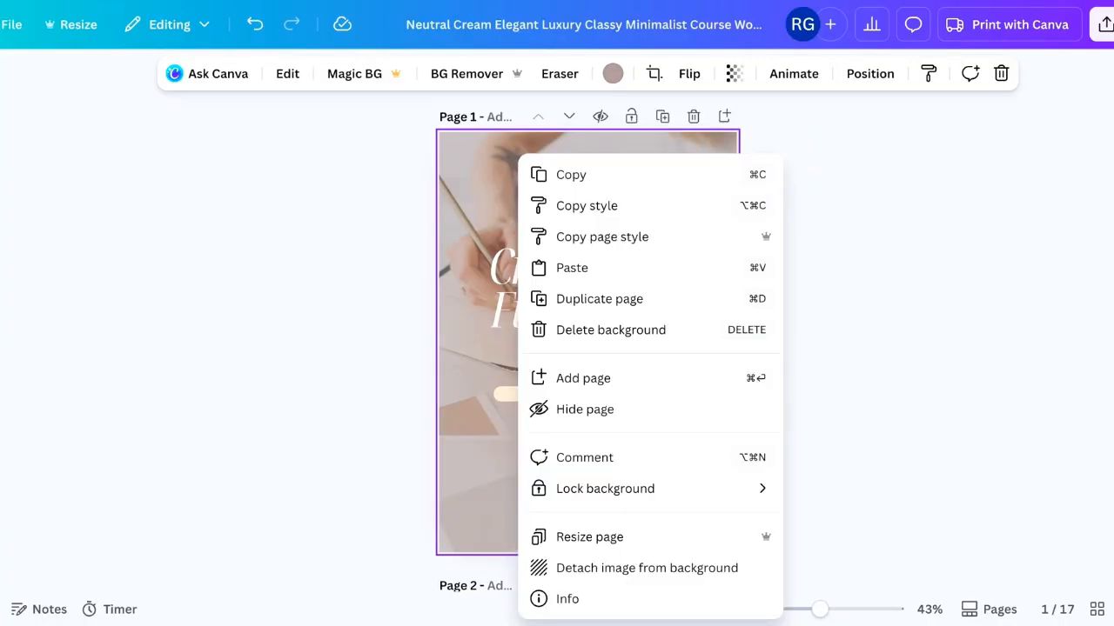
click(637, 570)
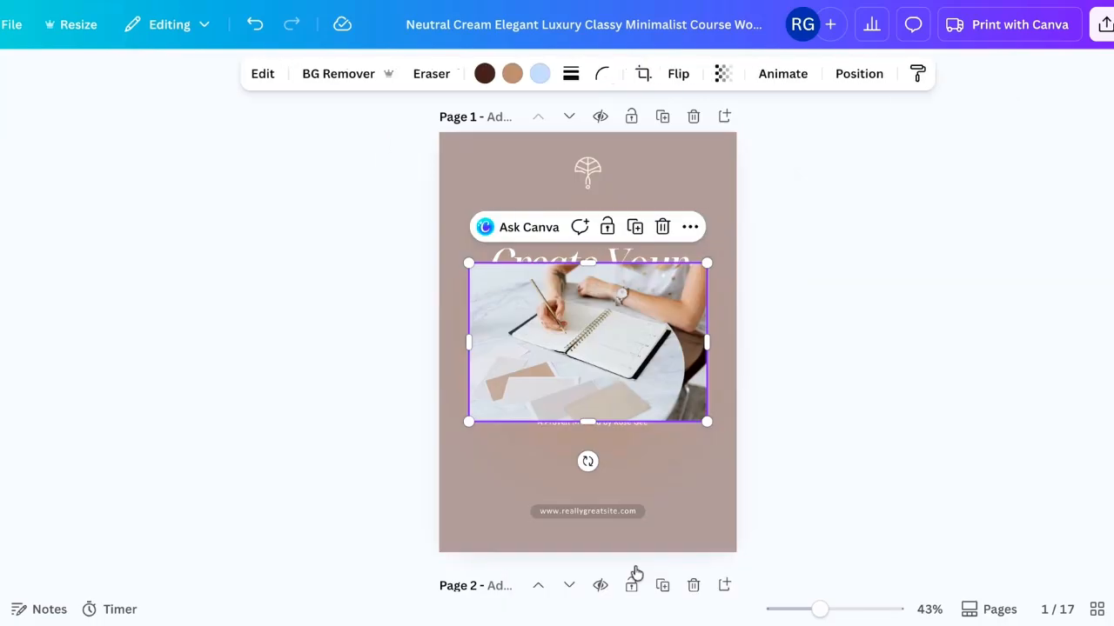
click(662, 229)
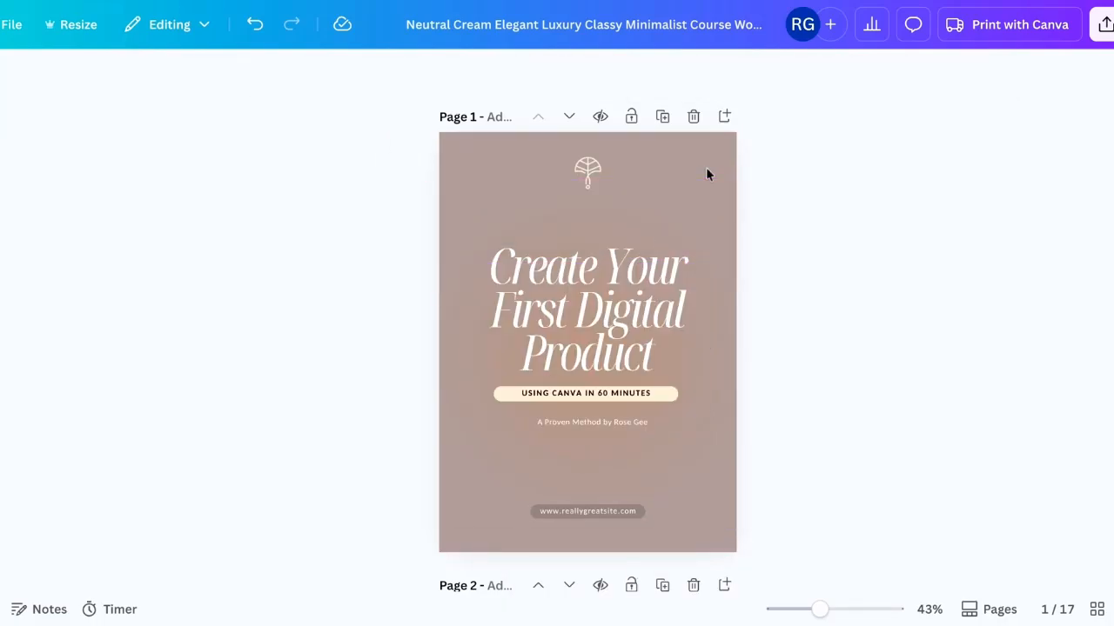
- Add a recently used laptop-desk photo from Photos and make it the cover's background
mouse_move(0, 487)
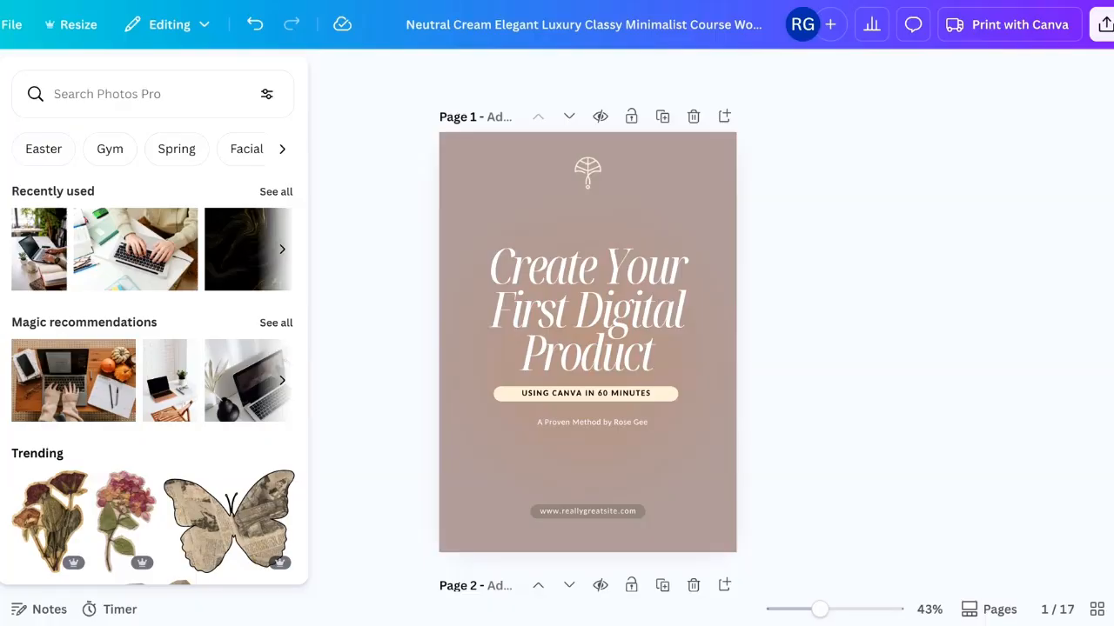
click(0, 487)
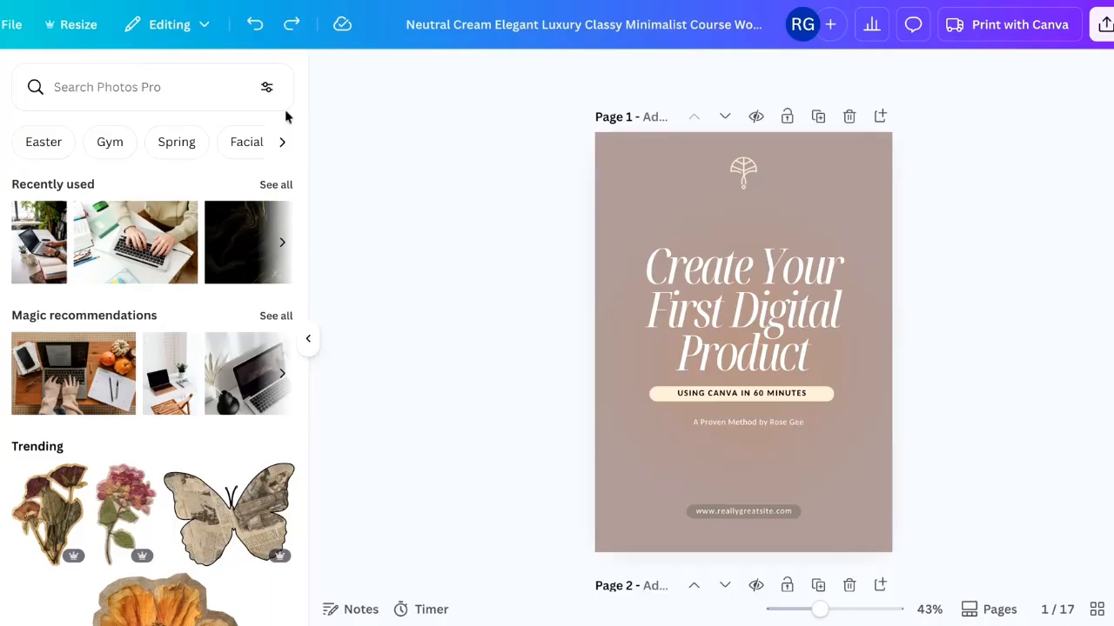
click(45, 225)
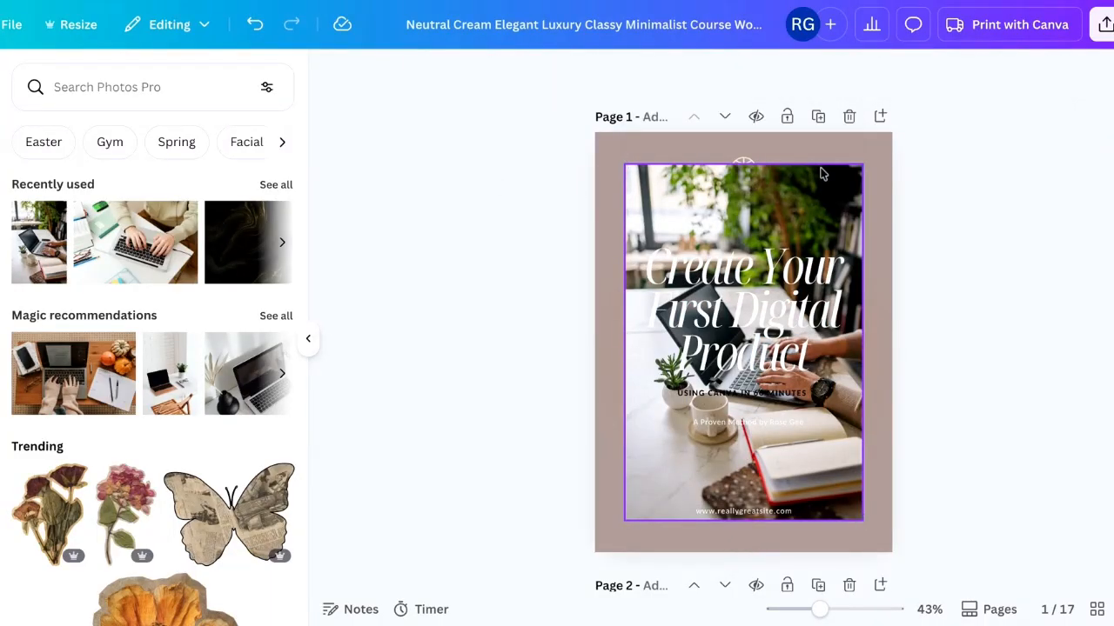
click(823, 173)
click(846, 128)
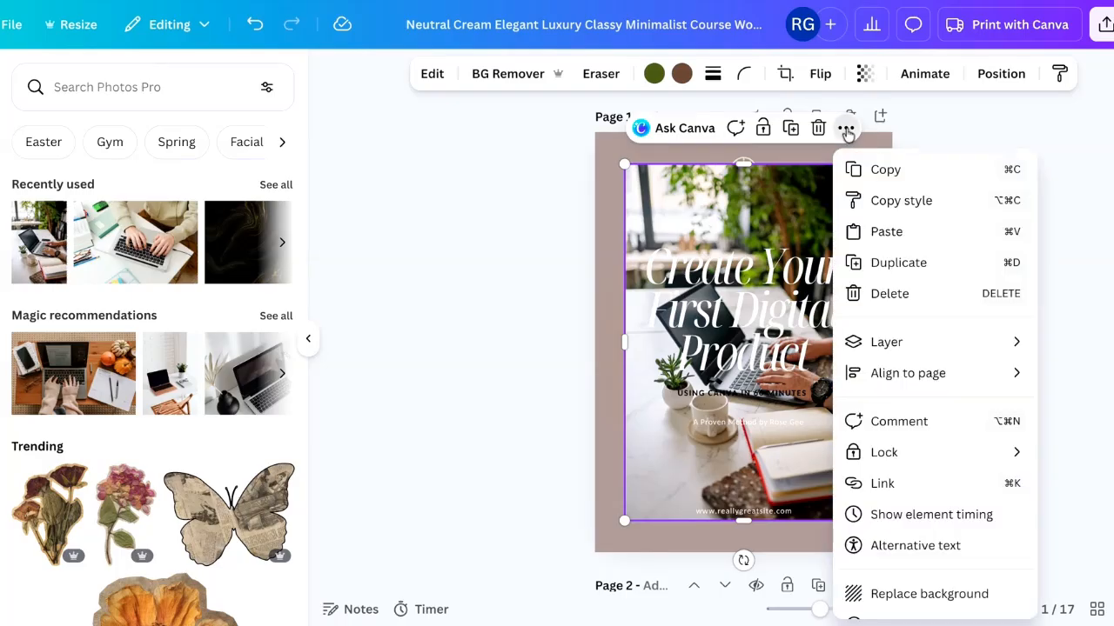
click(922, 594)
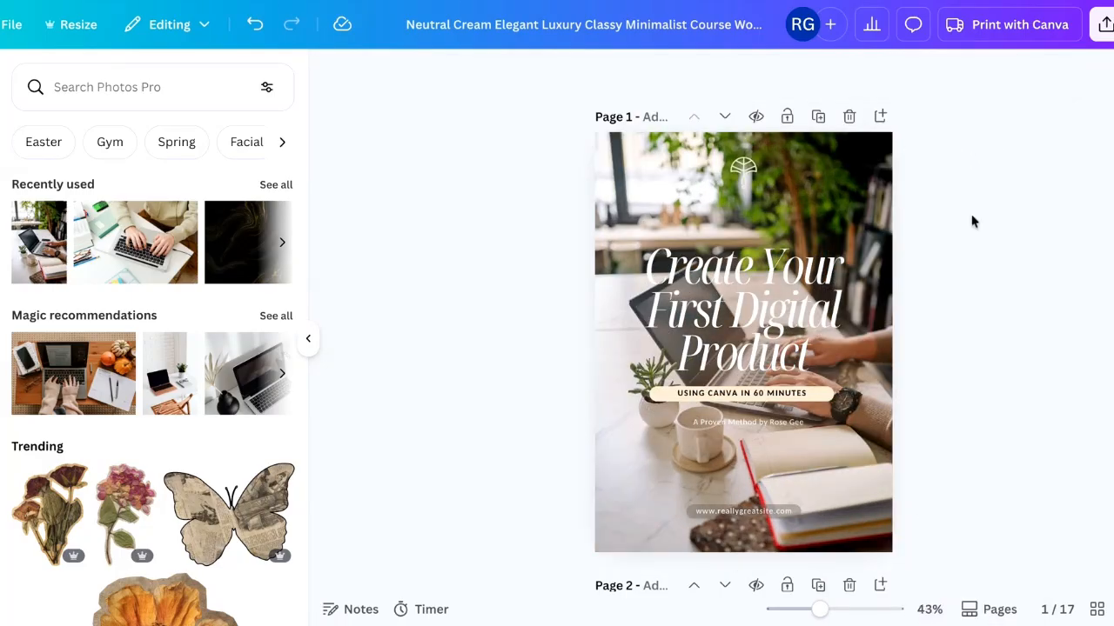
- Reduce the cover background photo's transparency and pick a new background colour behind it
click(845, 145)
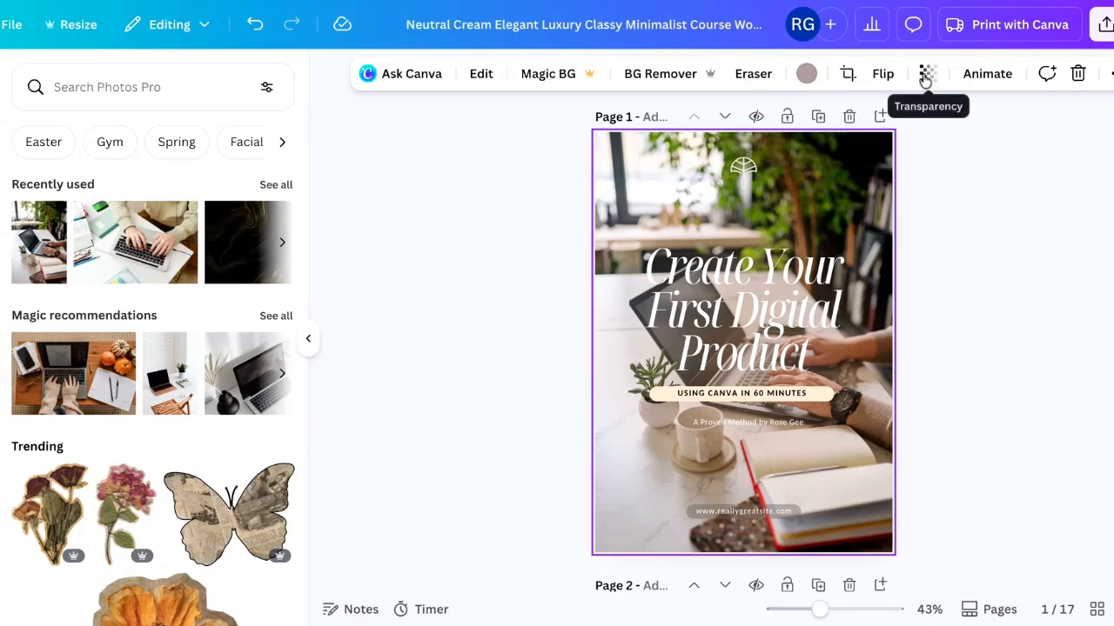
click(925, 76)
drag(962, 150, 905, 150)
click(807, 76)
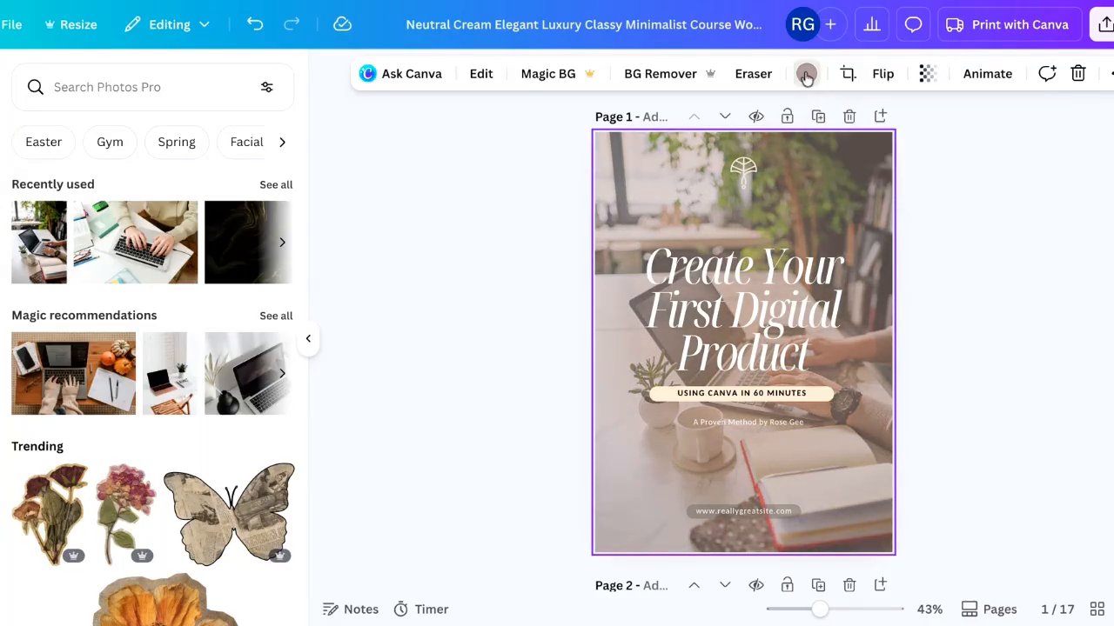
click(72, 202)
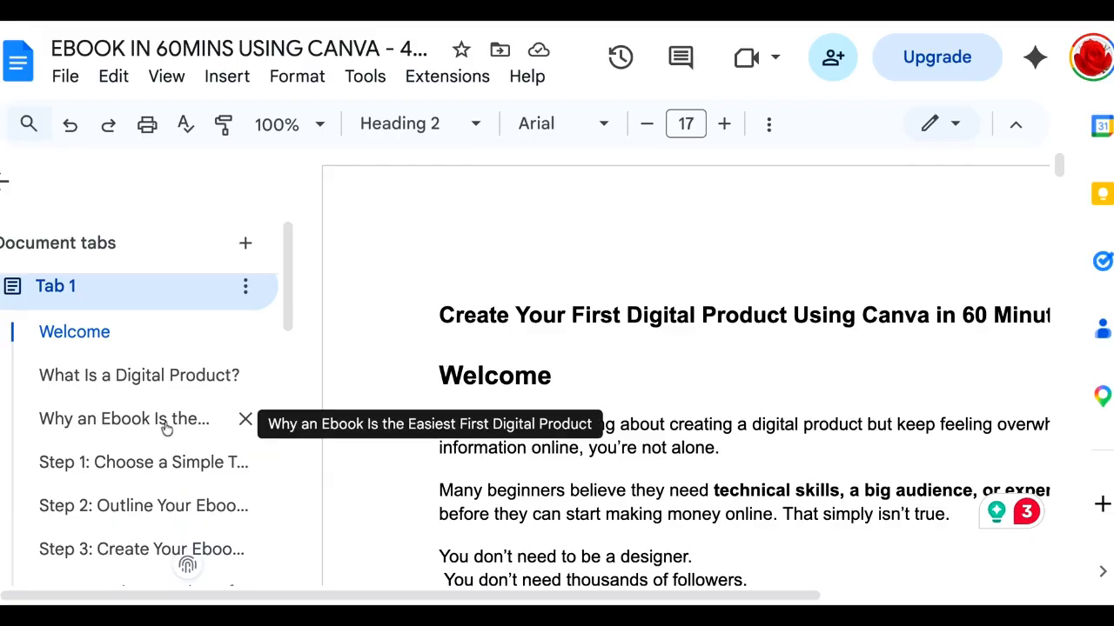
- Switch to the Google Docs ebook draft and review its section outline
scroll(165, 428, down, 1)
scroll(165, 428, up, 1)
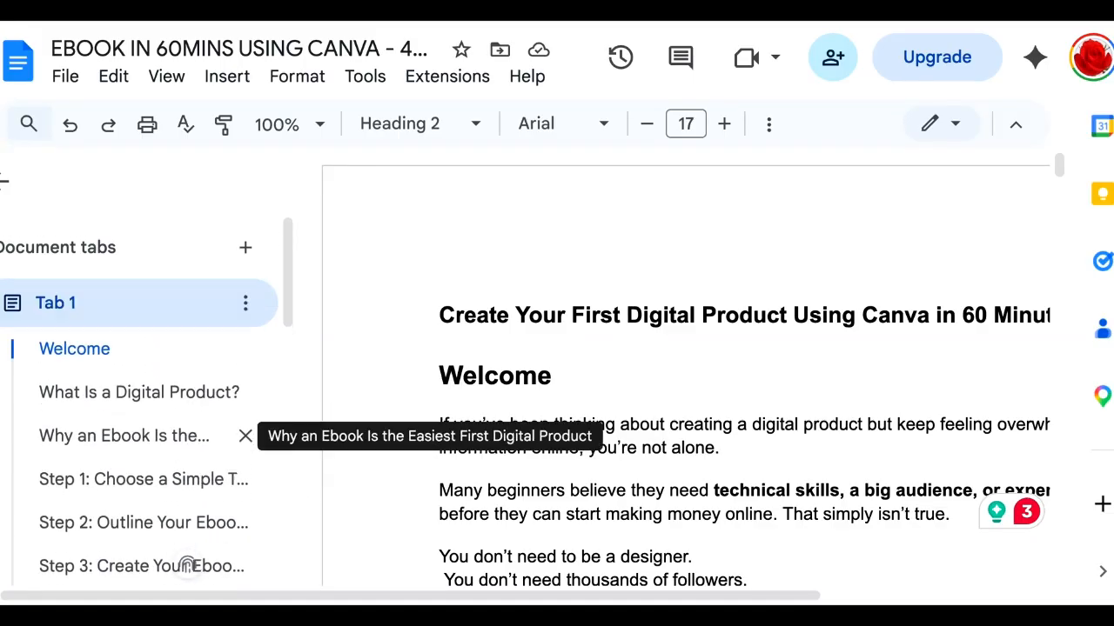
scroll(187, 566, down, 2)
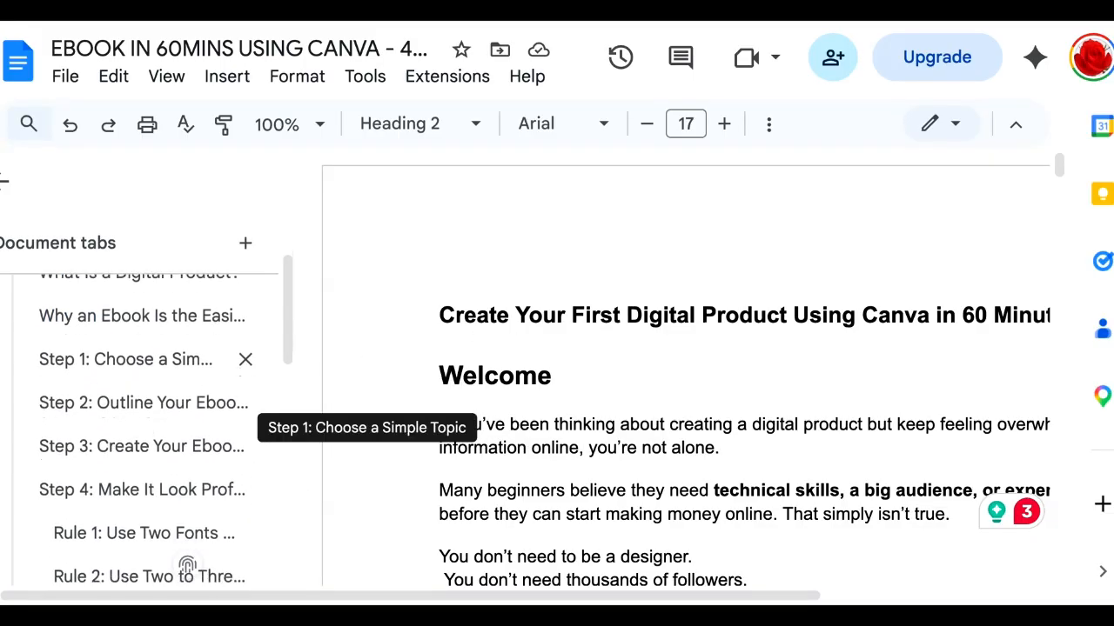
scroll(166, 428, down, 1)
scroll(165, 428, up, 1)
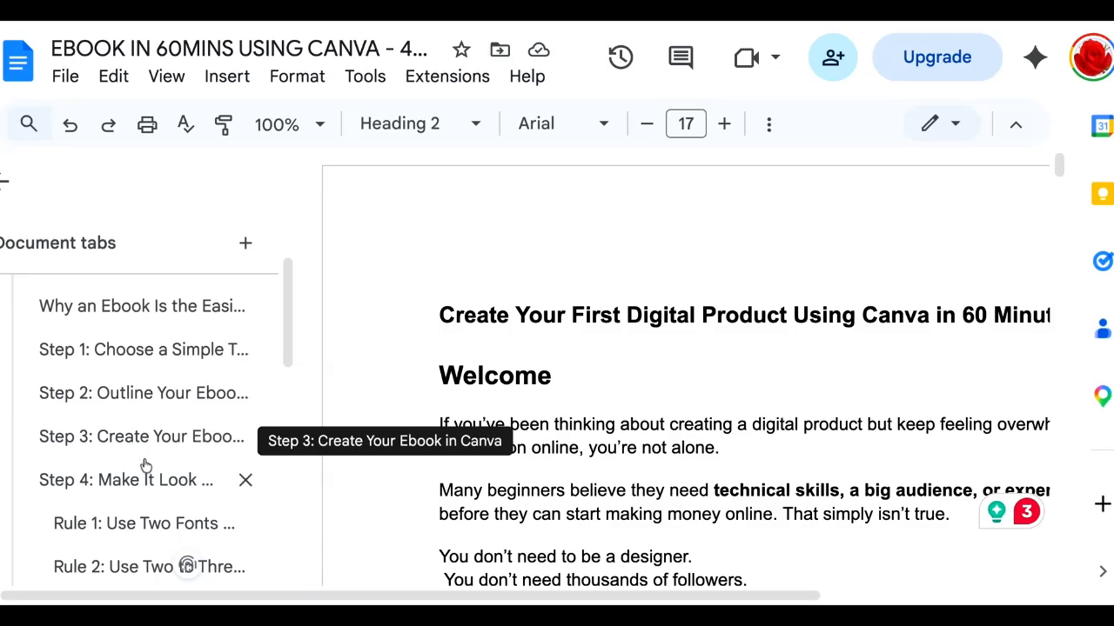
scroll(143, 480, down, 3)
scroll(145, 479, down, 1)
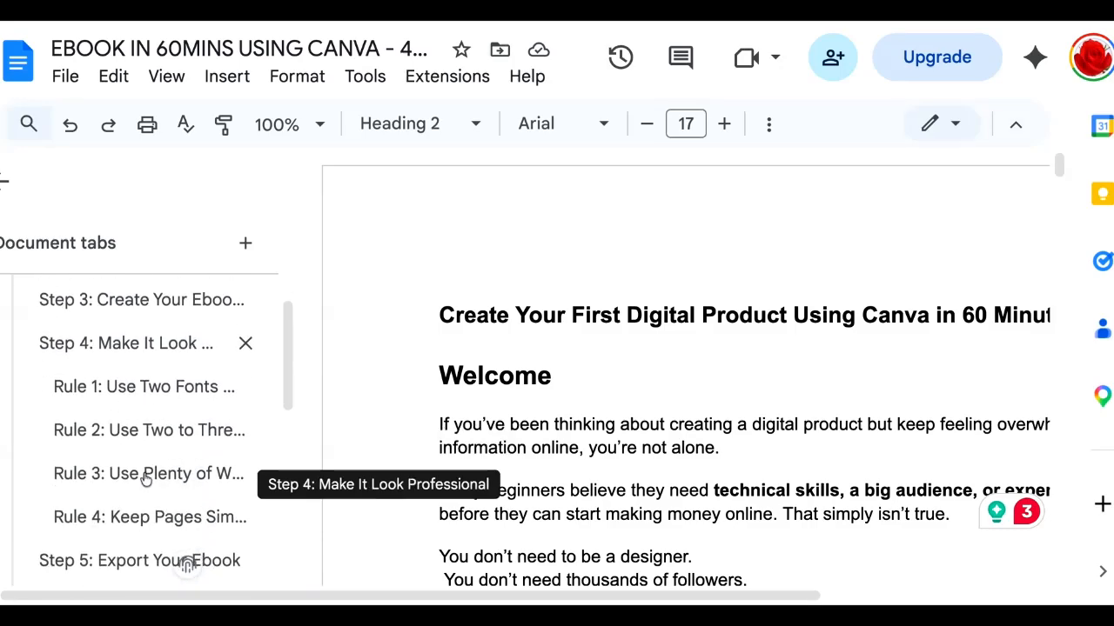
scroll(169, 443, down, 2)
scroll(170, 443, down, 2)
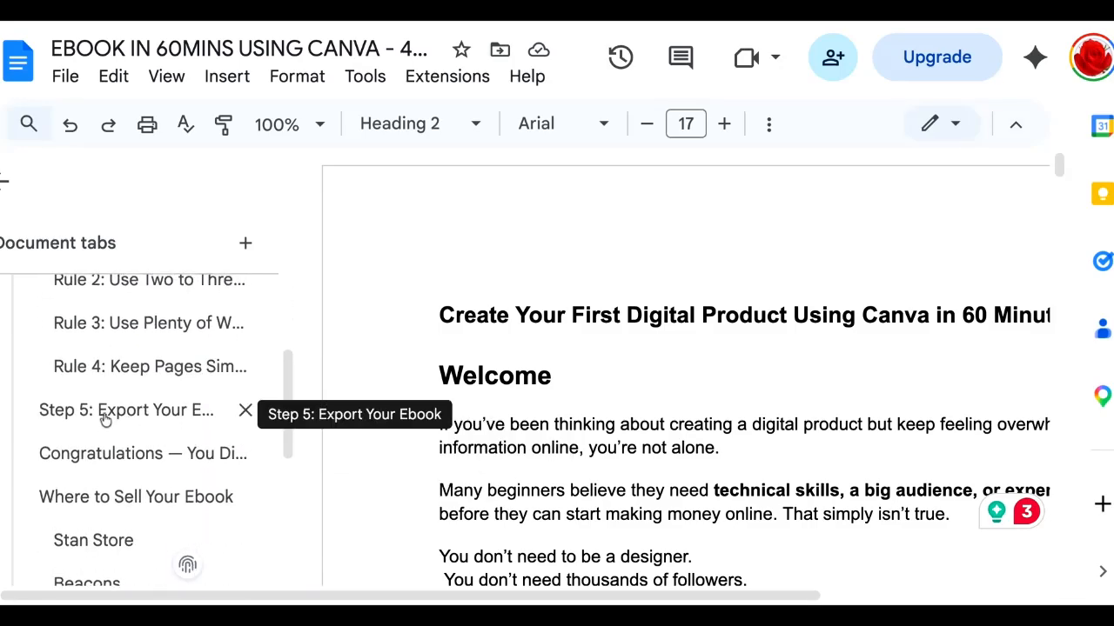
scroll(104, 453, down, 4)
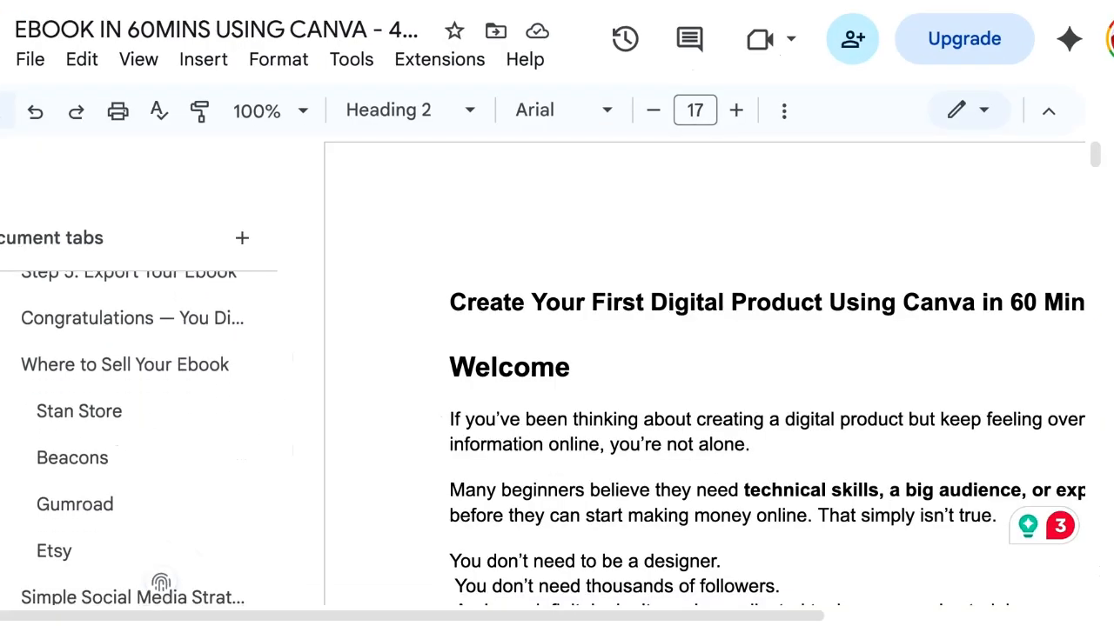
scroll(161, 583, down, 6)
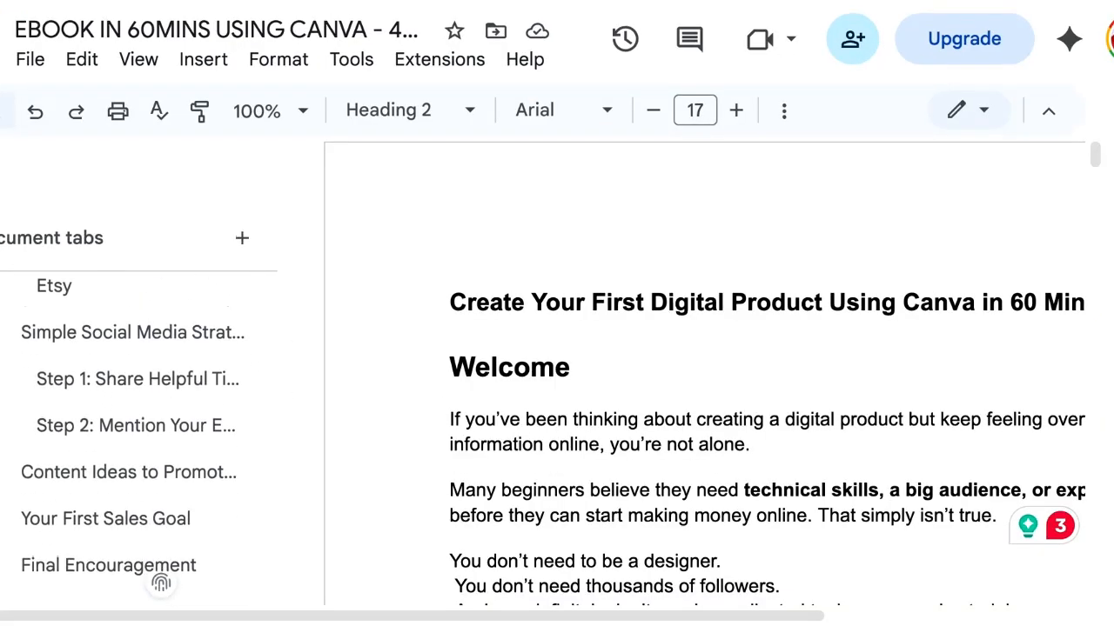
scroll(161, 583, up, 8)
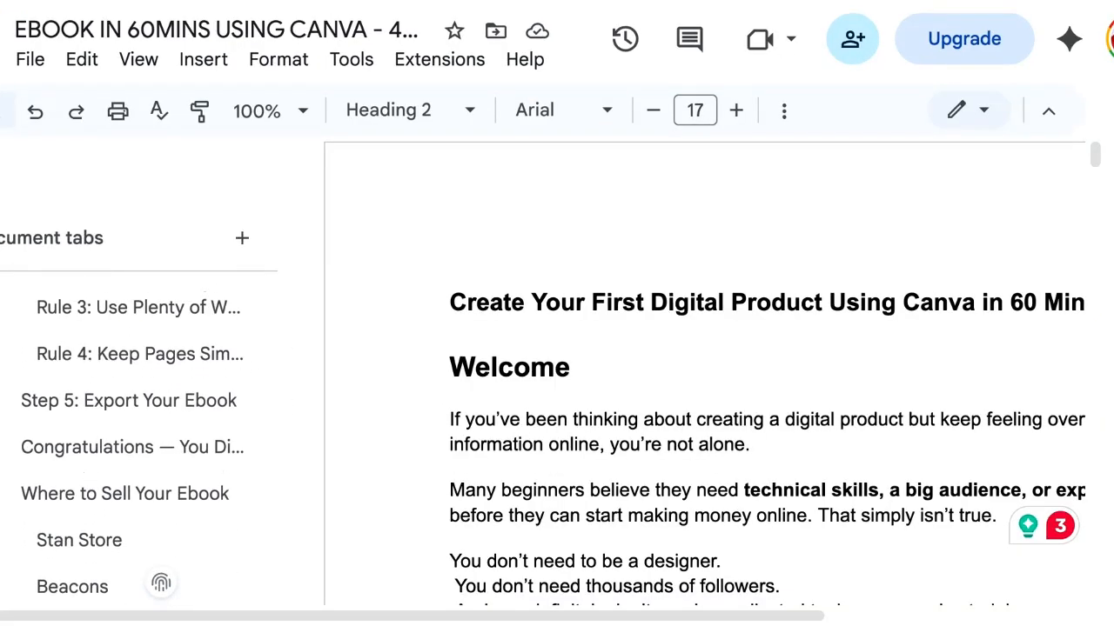
scroll(161, 583, down, 3)
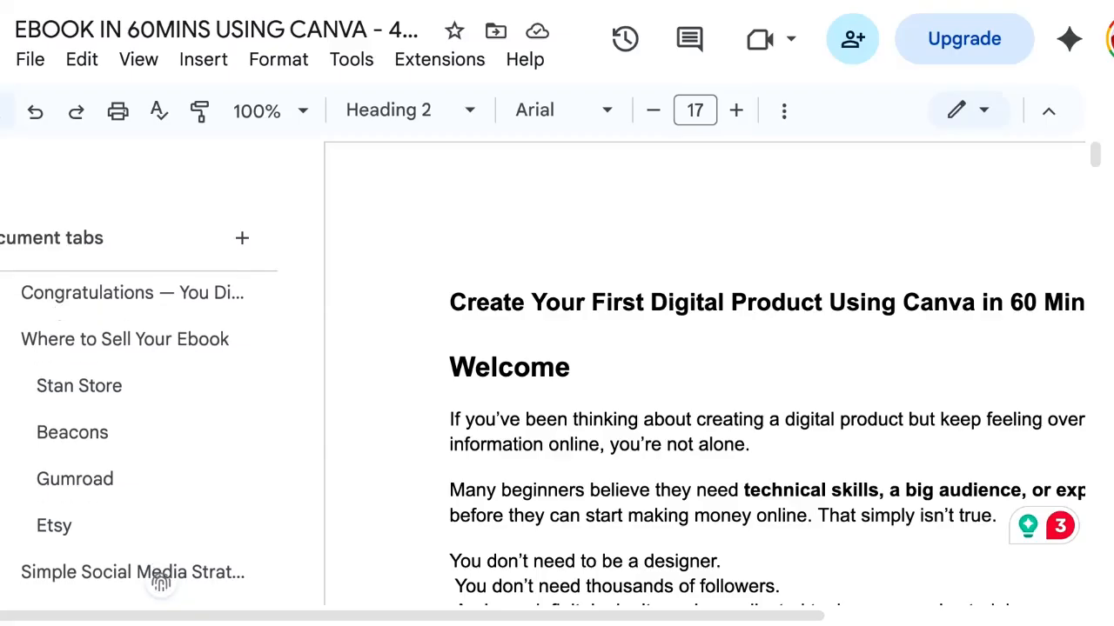
scroll(161, 583, down, 1)
scroll(161, 583, down, 2)
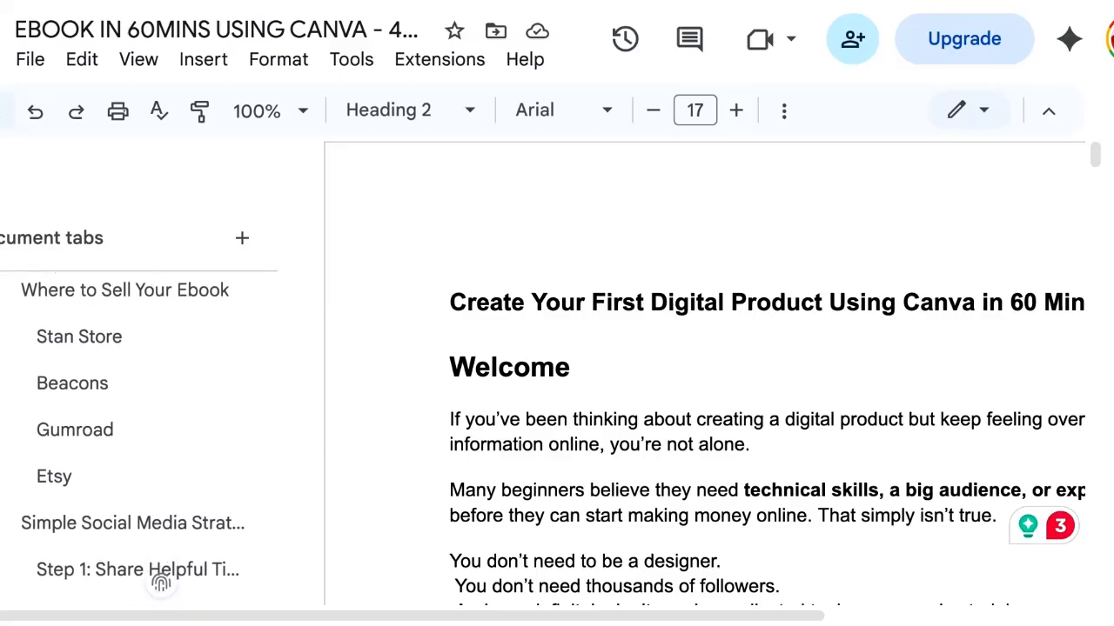
scroll(161, 583, up, 3)
scroll(161, 583, down, 5)
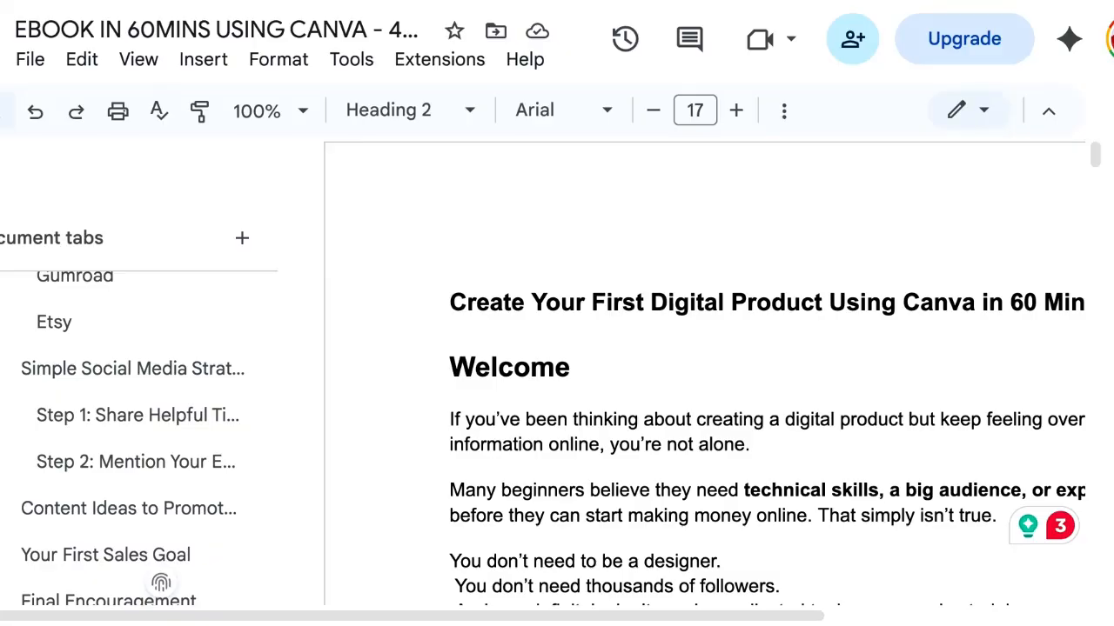
scroll(161, 583, down, 1)
scroll(161, 583, up, 15)
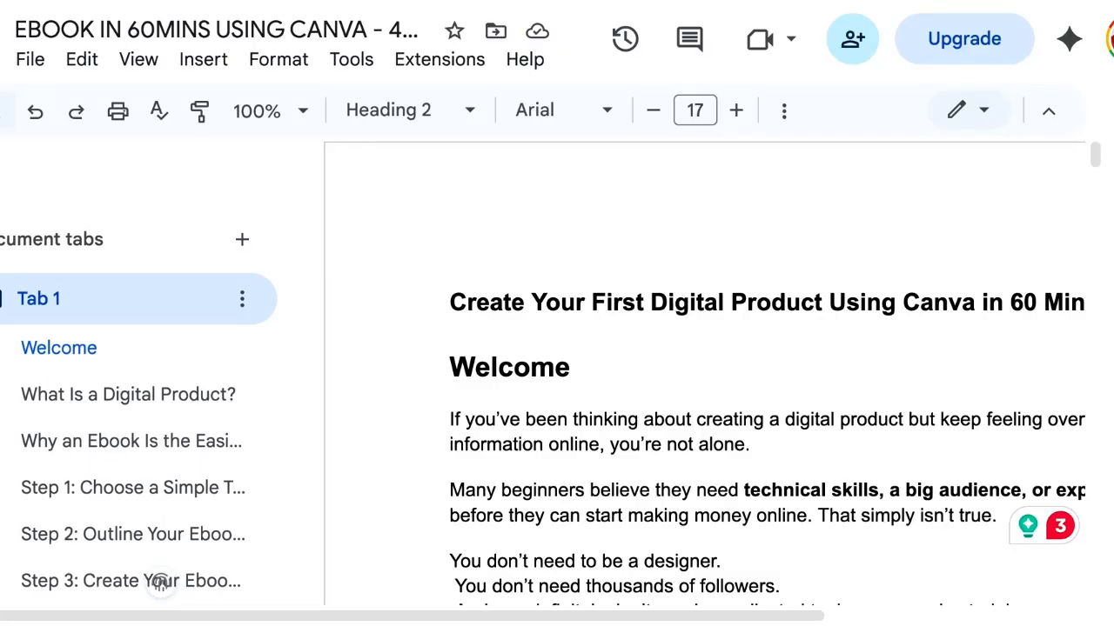
scroll(161, 583, right, 5)
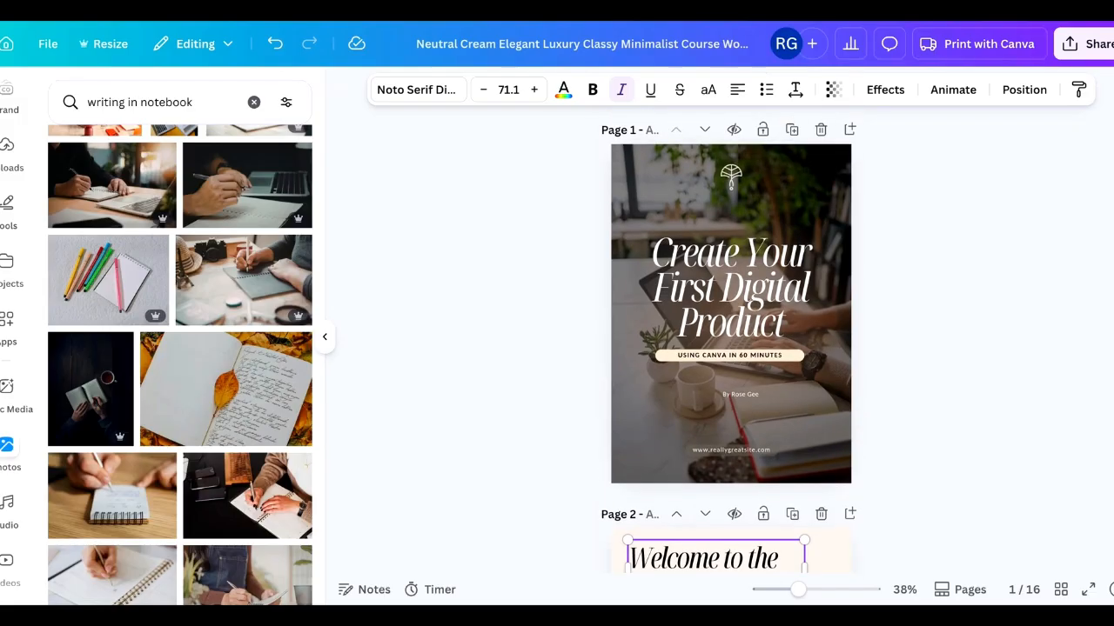
- Shorten page 2's heading to "Welcome" and move it to the centre of the page
scroll(715, 364, down, 5)
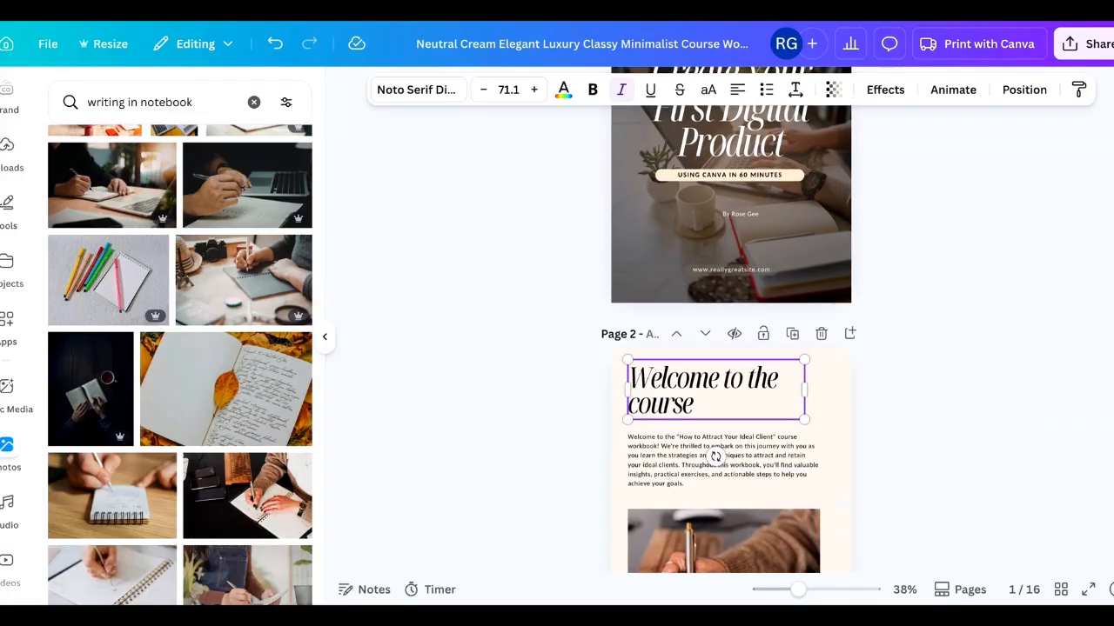
scroll(731, 348, down, 2)
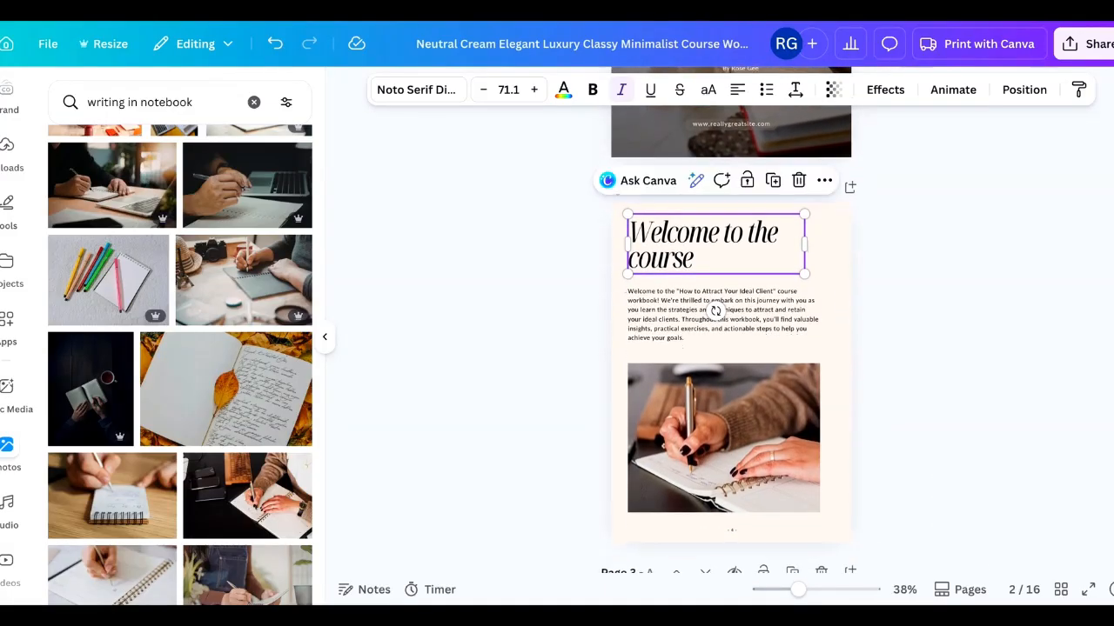
click(740, 247)
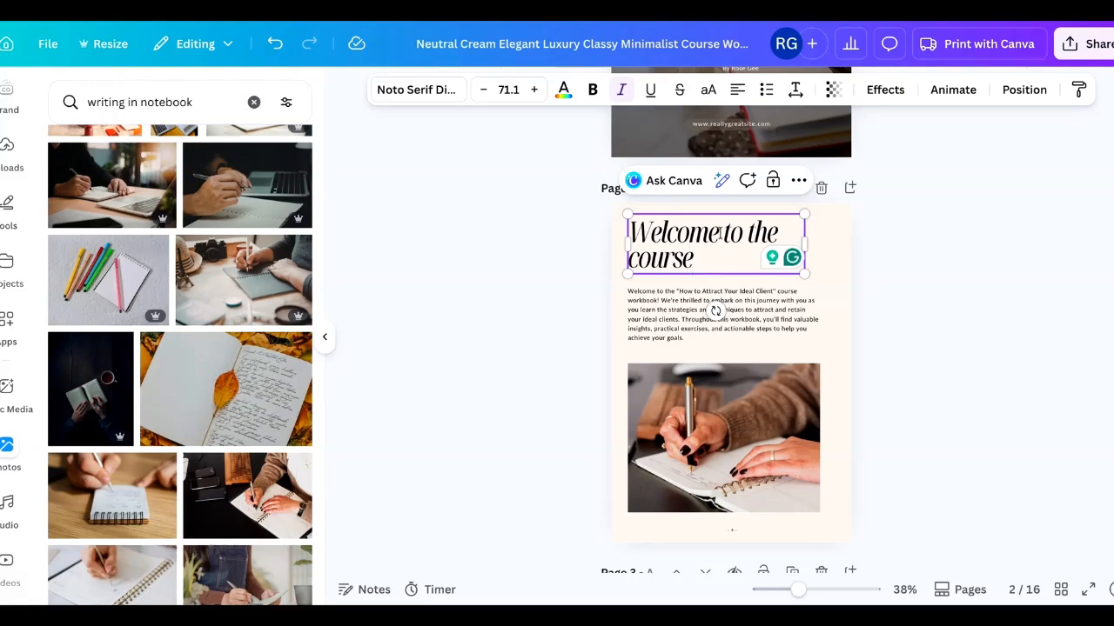
drag(733, 235, 936, 351)
key(BackSpace)
click(980, 351)
drag(678, 228, 718, 230)
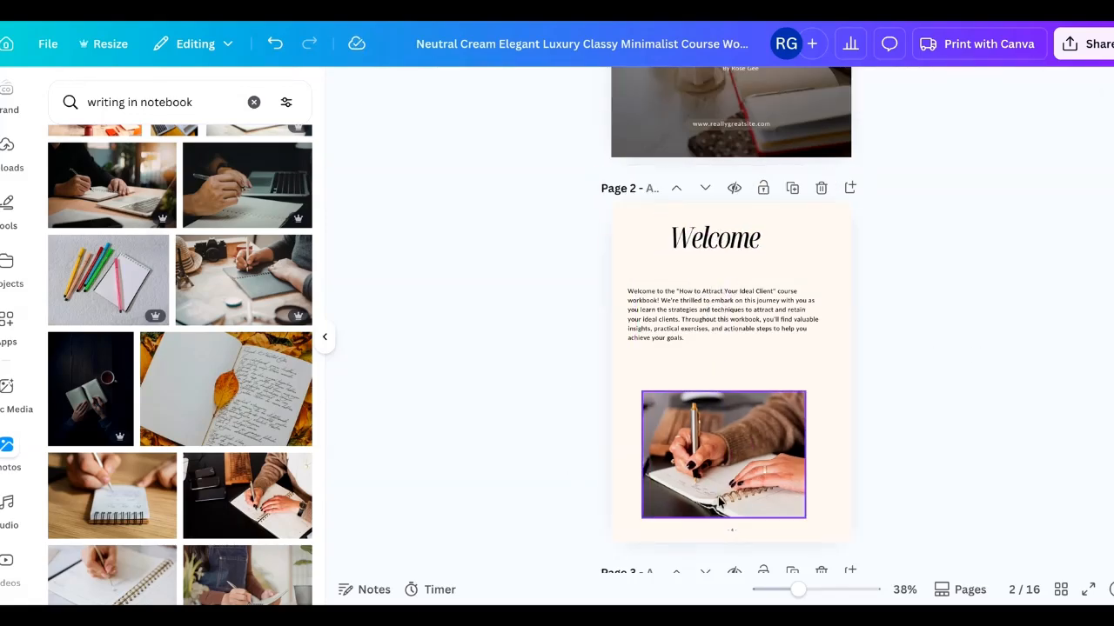
- Delete the photo of a hand writing in a notebook on page 2
click(733, 467)
key(Delete)
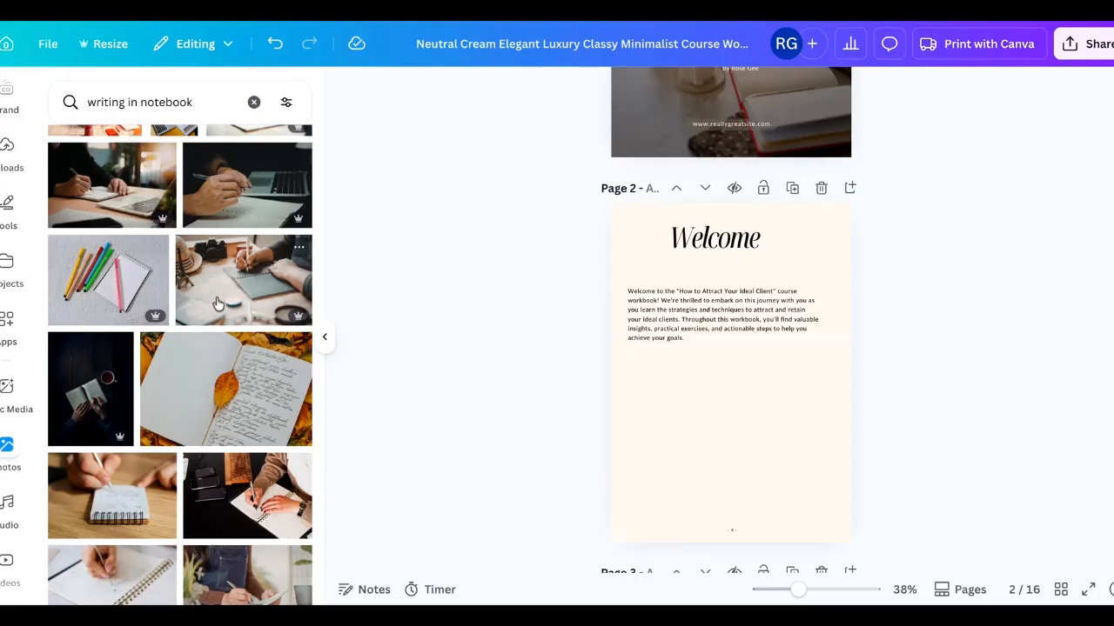
- Place a sunlit notebook-writing photo from the "writing in notebook" results into page 2's image area
scroll(219, 304, up, 1)
scroll(218, 313, up, 3)
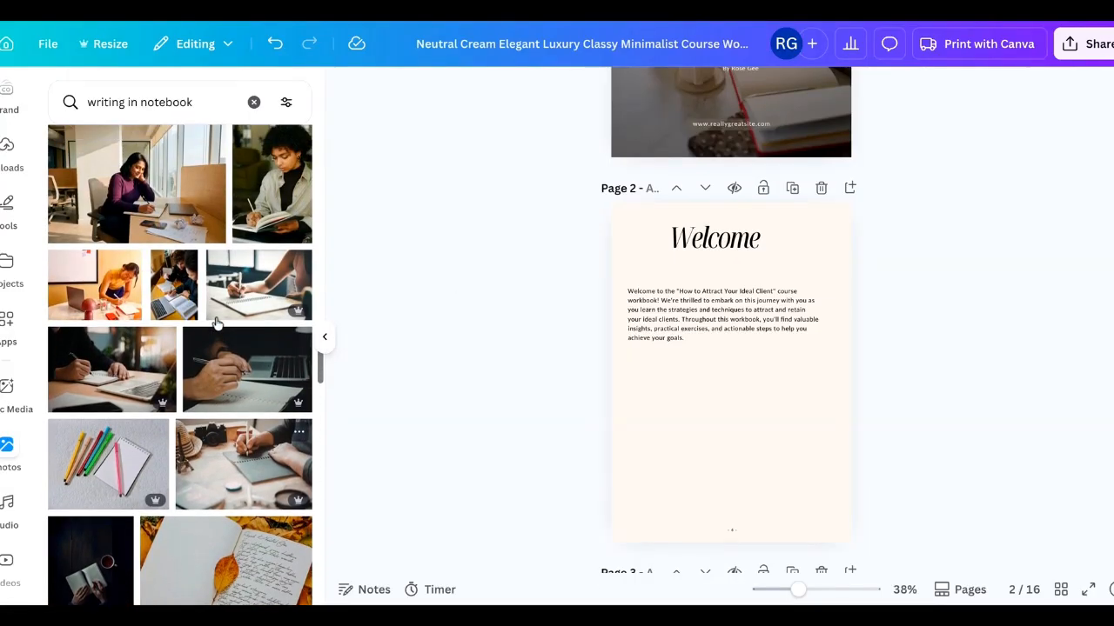
scroll(218, 324, down, 7)
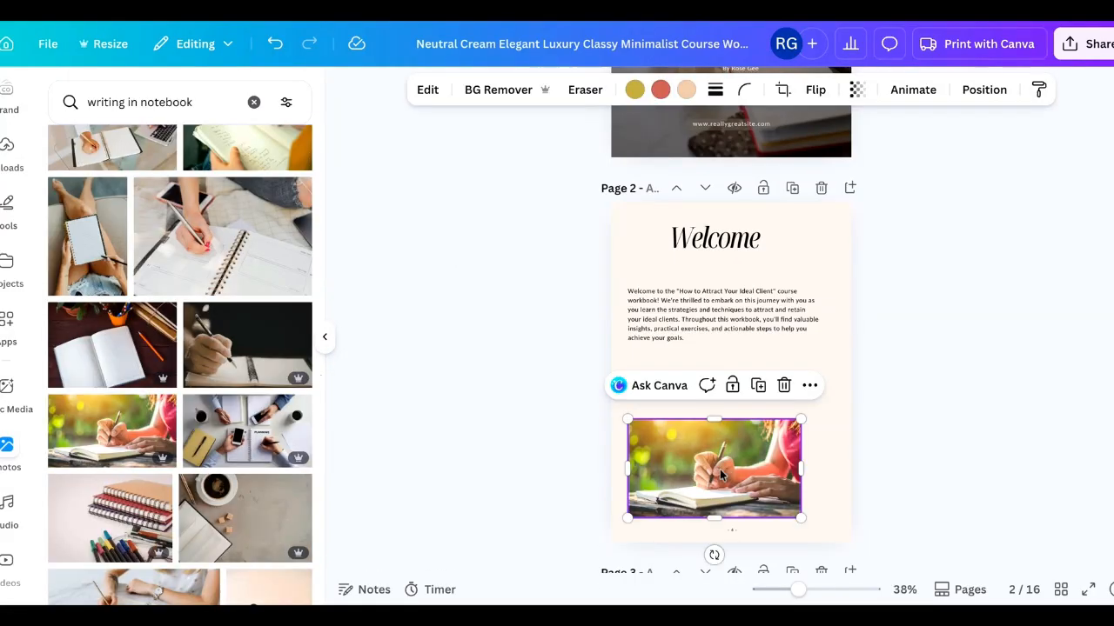
drag(722, 471, 739, 473)
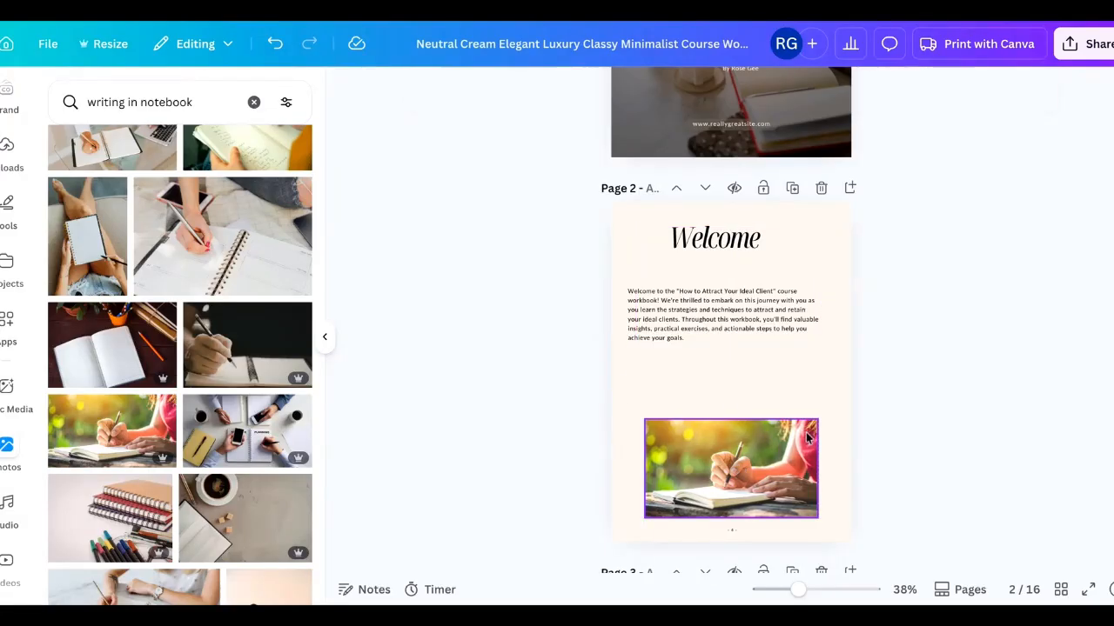
- Resize the new page 2 photo and reposition it below the welcome text
click(807, 438)
drag(818, 419, 809, 426)
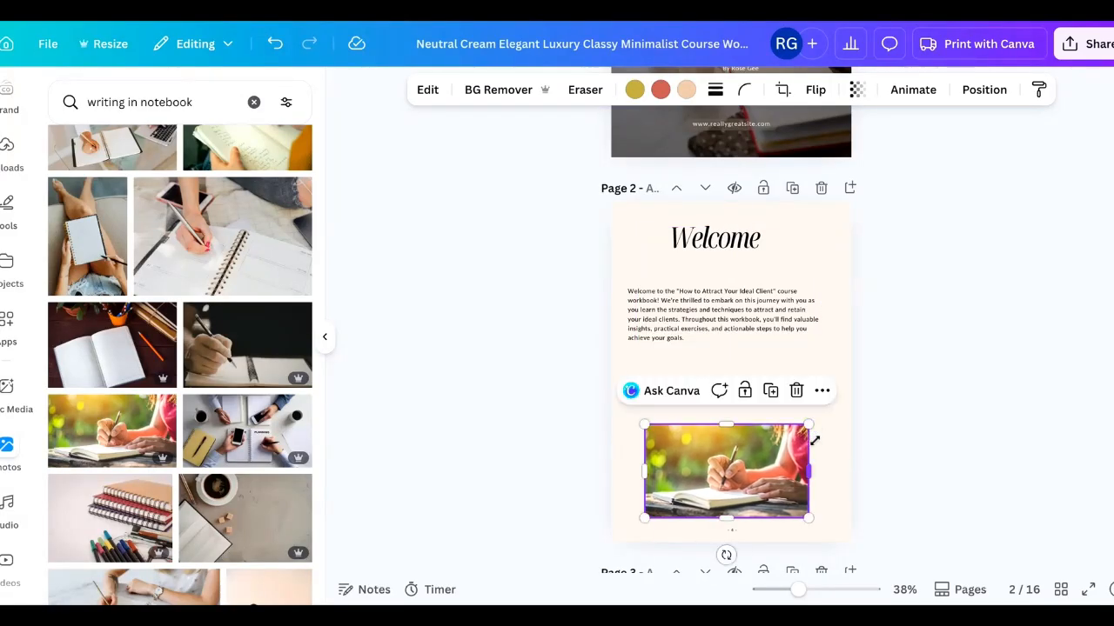
drag(745, 454, 750, 454)
- Replace page 2's body text with the Welcome section copied from the Google Docs outline and add a paragraph break
click(718, 316)
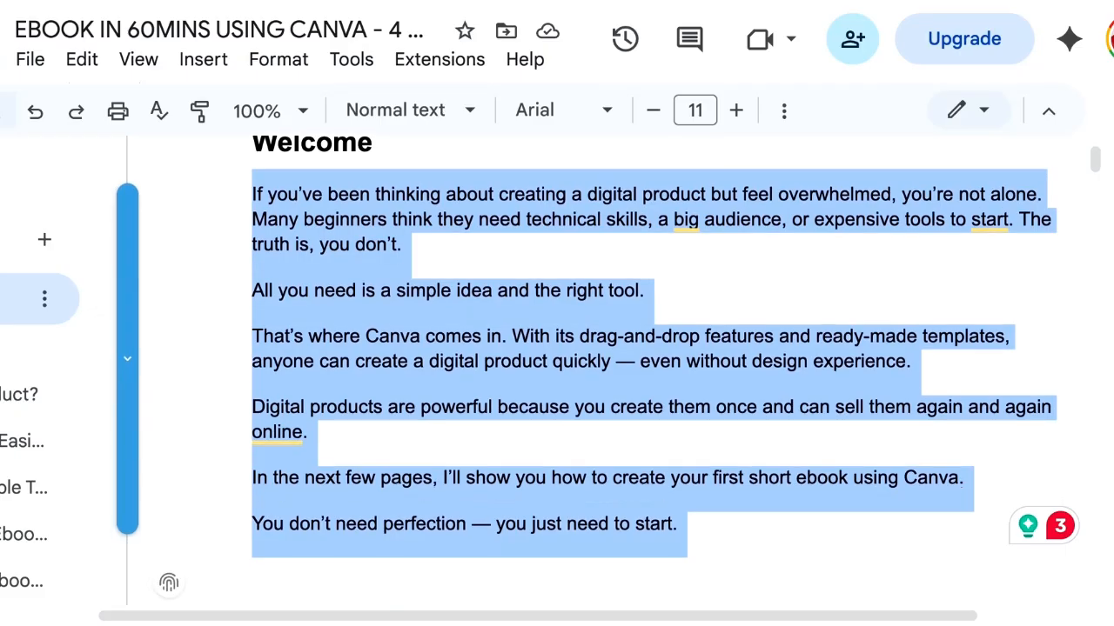
scroll(363, 337, up, 1)
scroll(357, 331, down, 1)
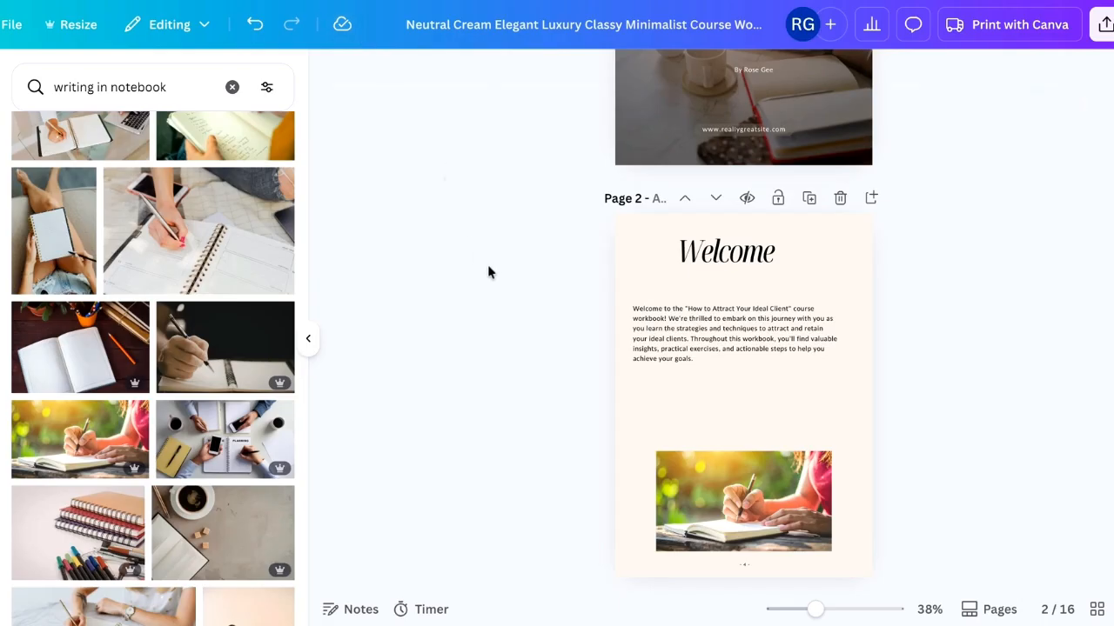
click(681, 338)
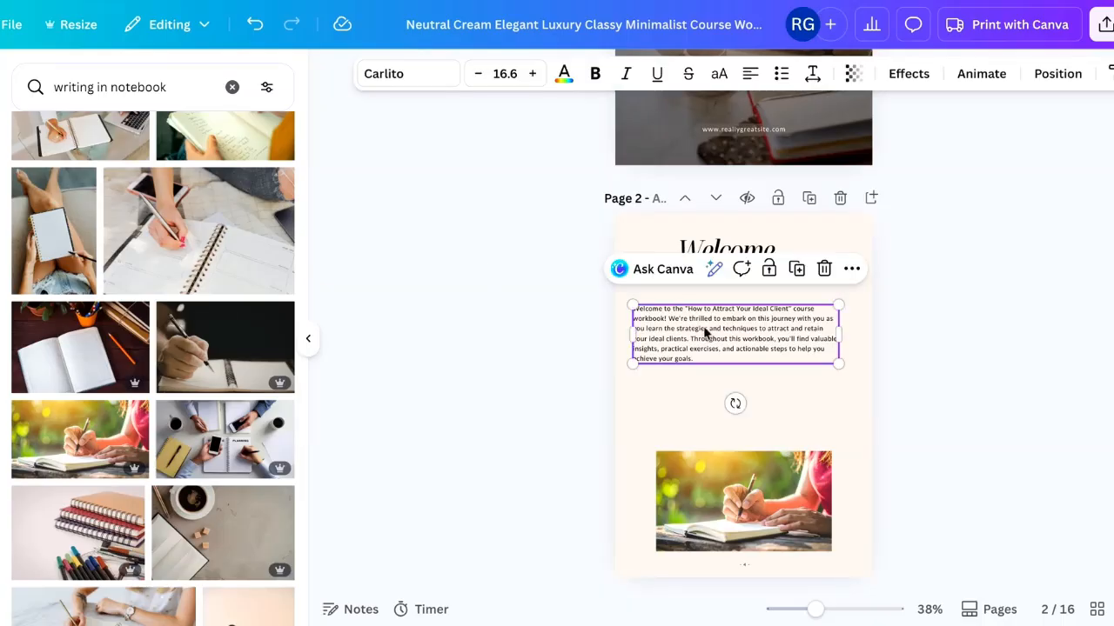
double_click(705, 331)
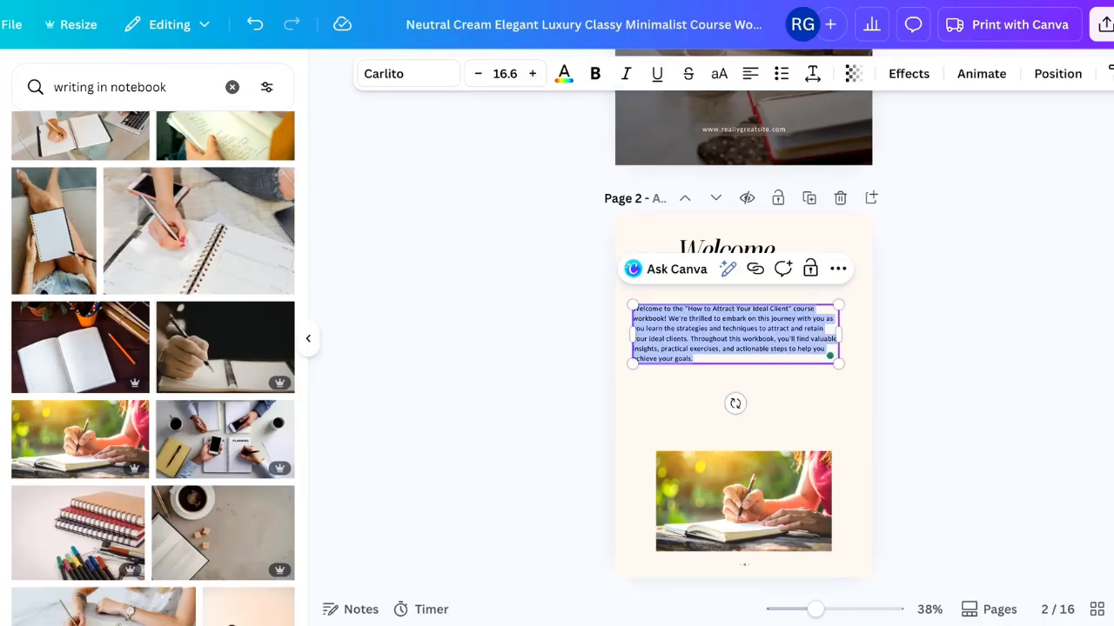
key(ctrl+v)
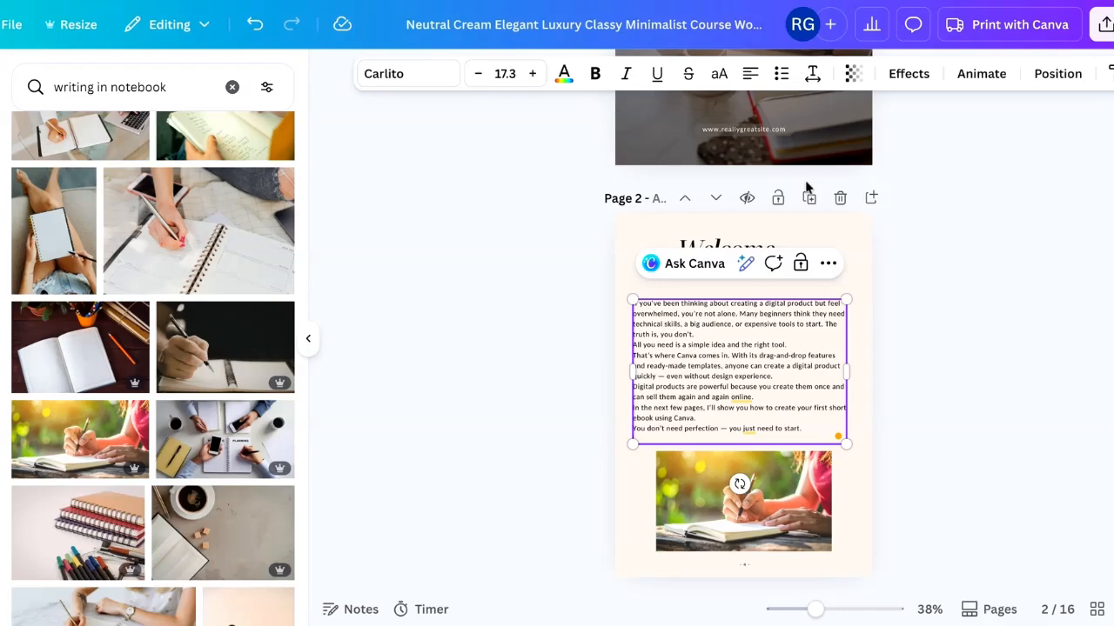
click(739, 334)
key(Return)
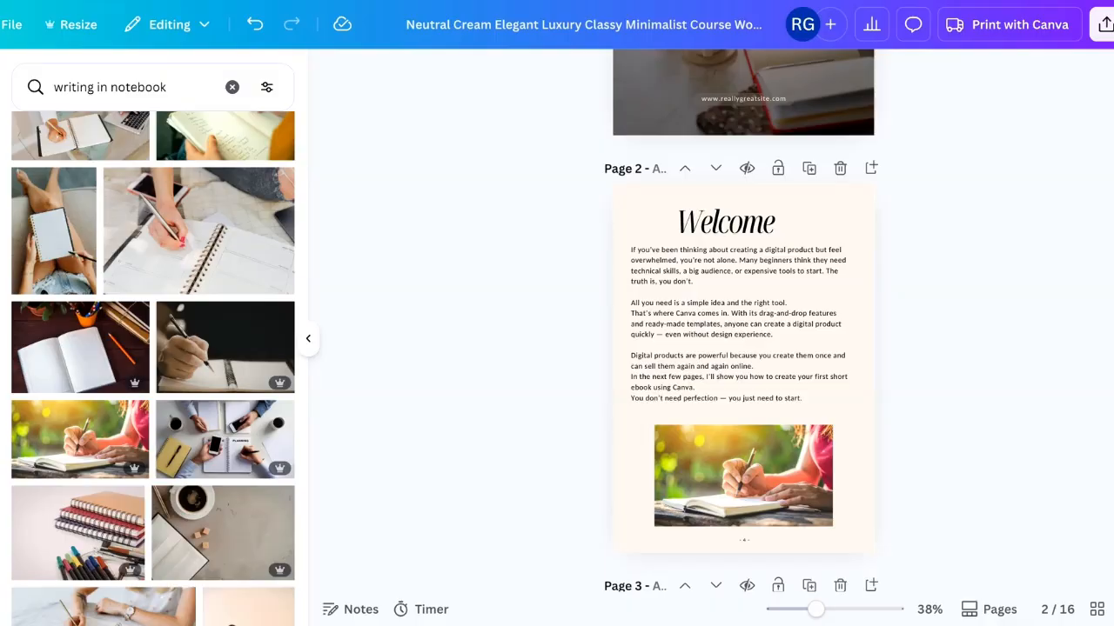
- Scroll through pages 2 and 3 of the ebook to review the updated welcome page
scroll(743, 322, down, 8)
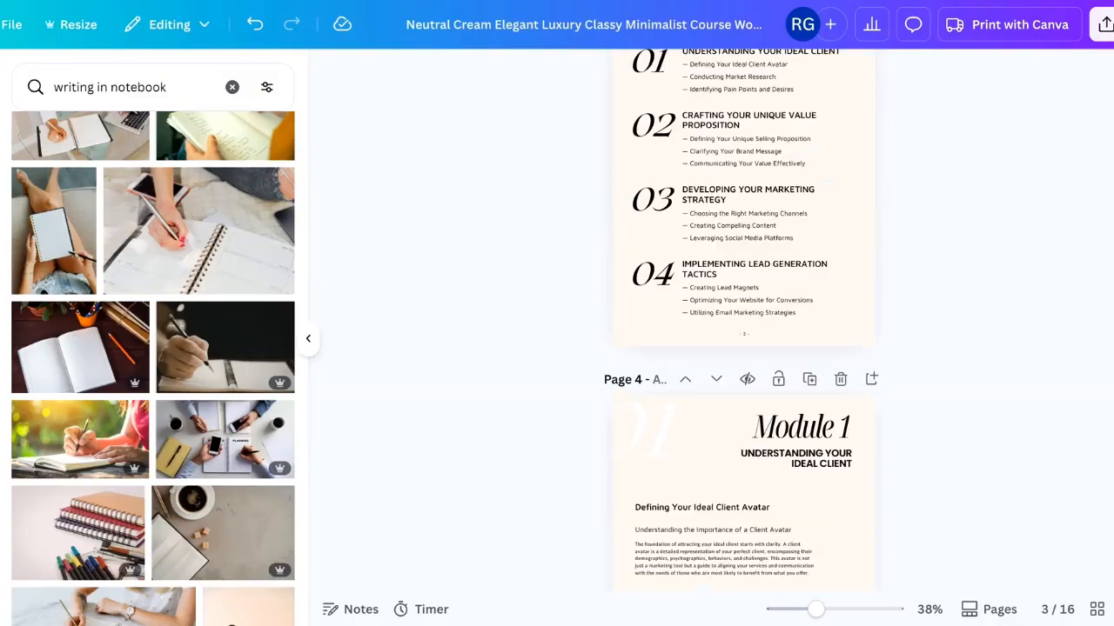
scroll(743, 322, up, 3)
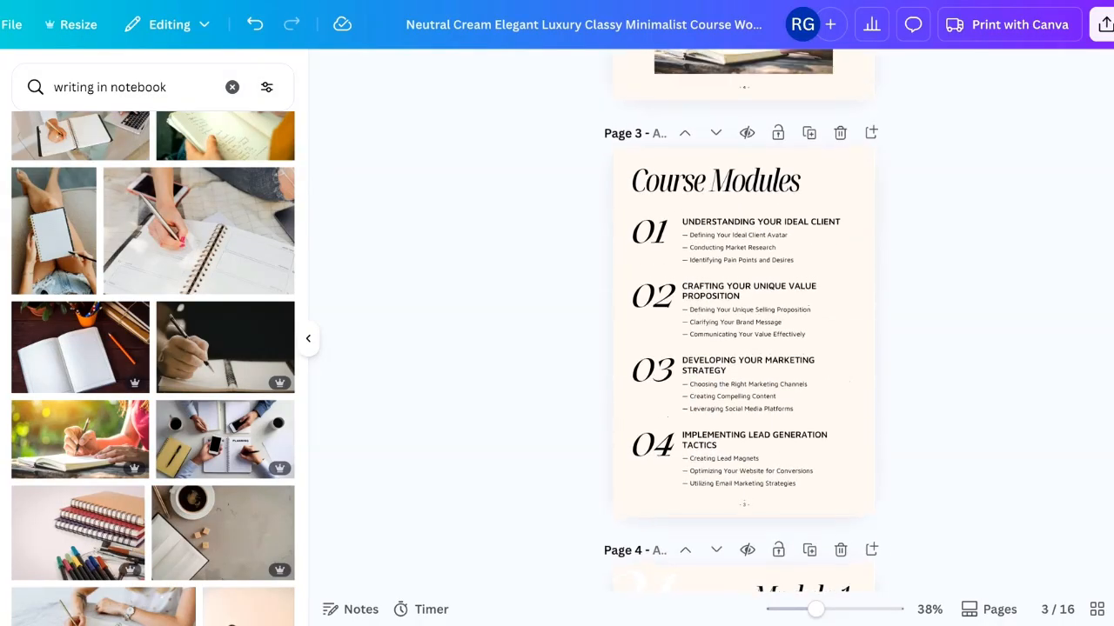
scroll(743, 322, up, 1)
scroll(743, 321, down, 3)
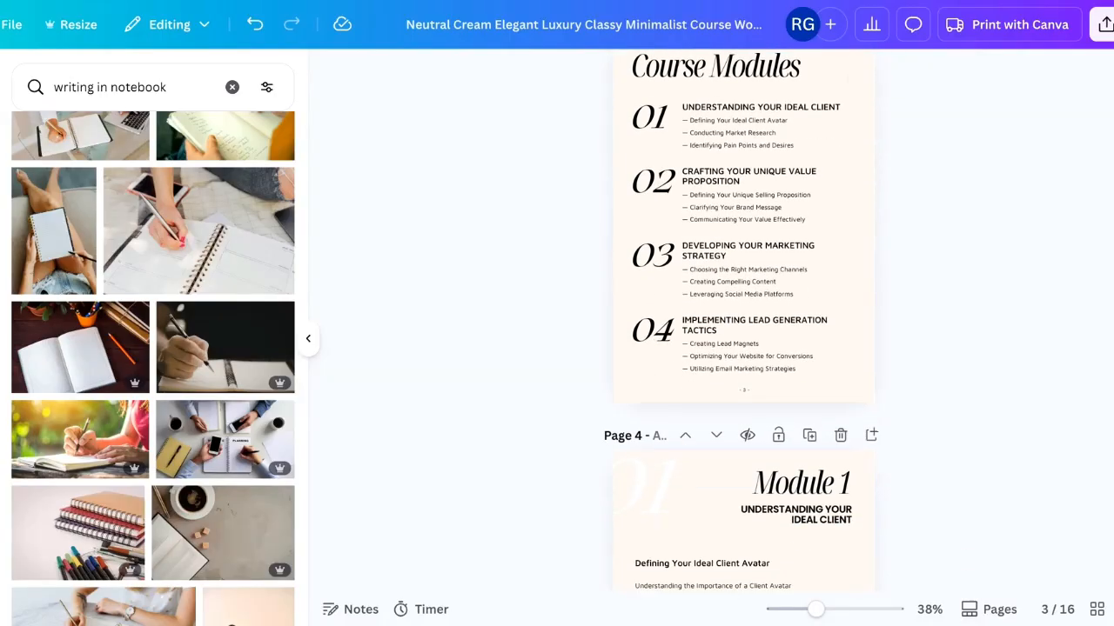
scroll(743, 322, up, 10)
scroll(743, 322, down, 2)
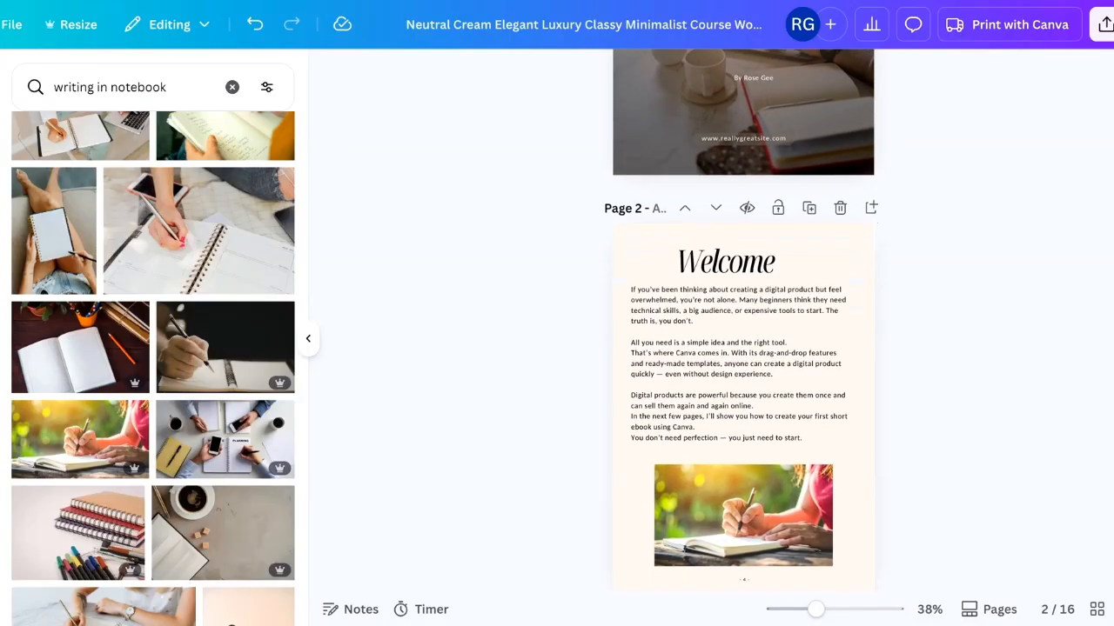
scroll(743, 322, down, 3)
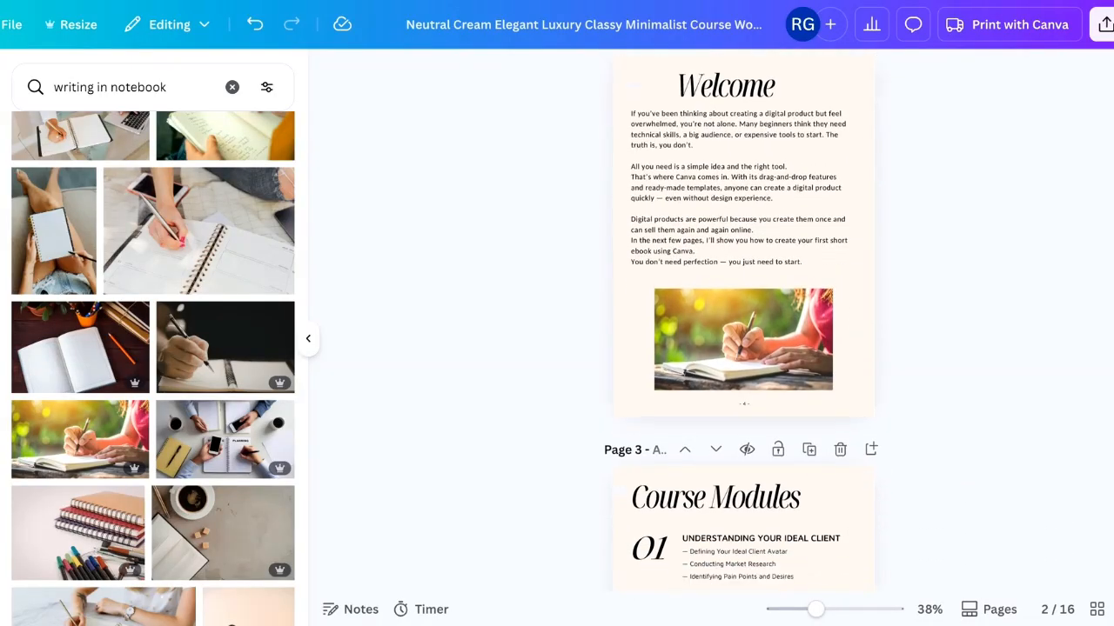
- Browse the outline document's tabs list to review the remaining section headings
scroll(743, 322, down, 2)
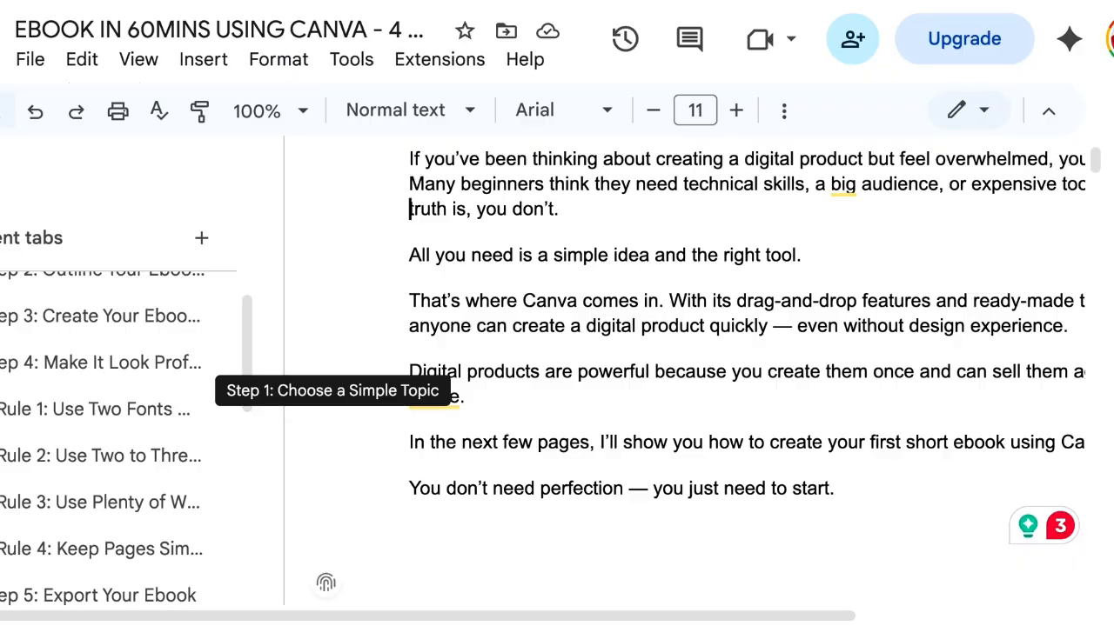
scroll(122, 392, down, 1)
scroll(122, 391, down, 1)
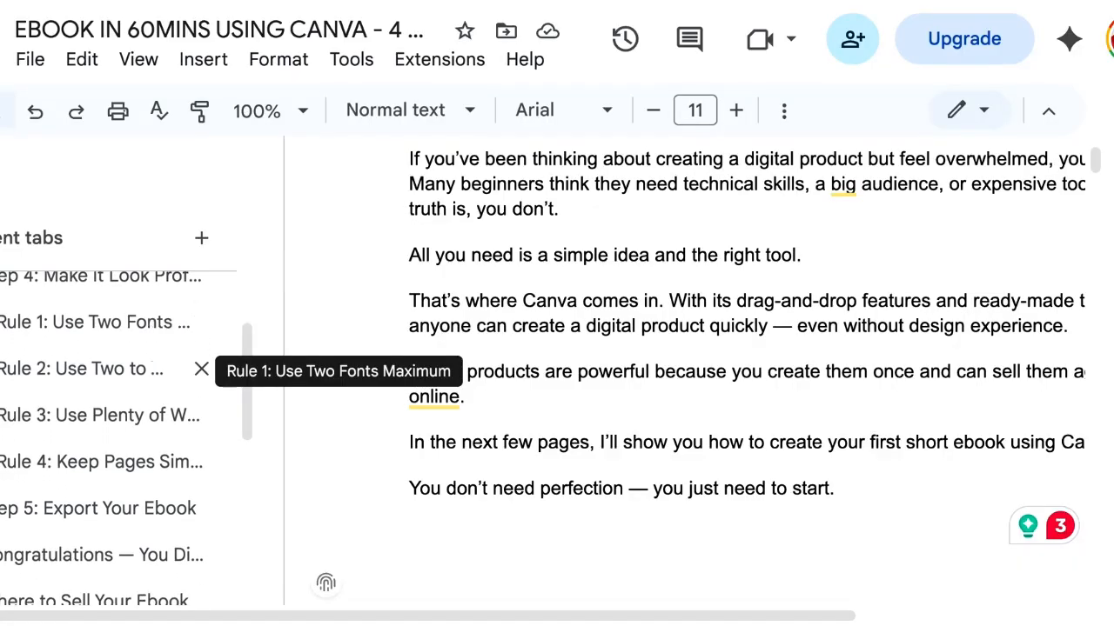
scroll(187, 412, down, 3)
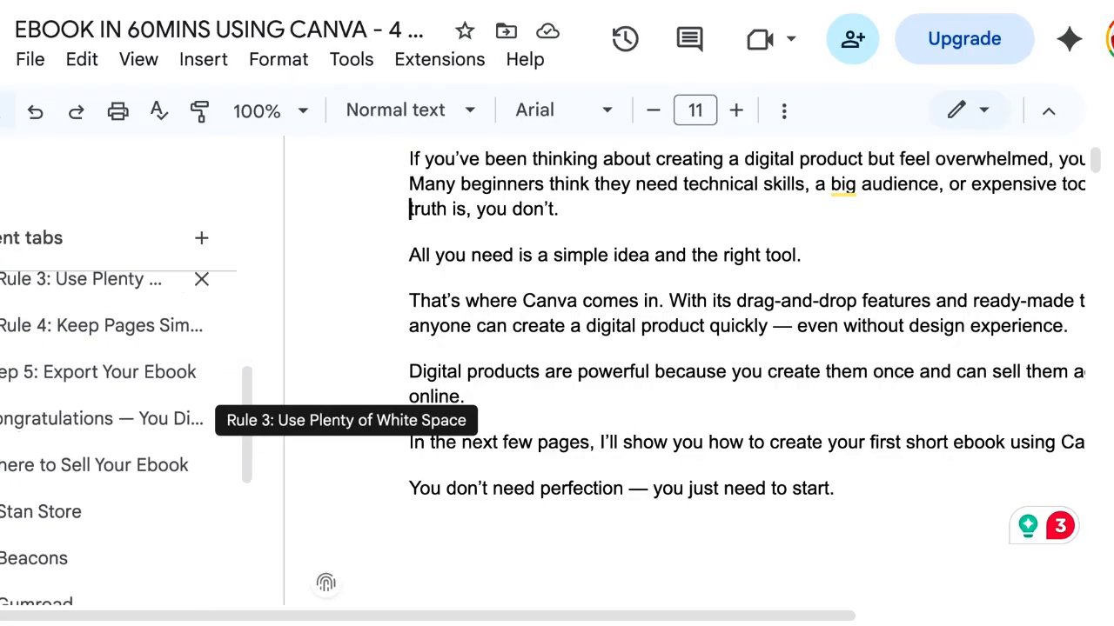
scroll(187, 392, up, 5)
scroll(186, 391, up, 4)
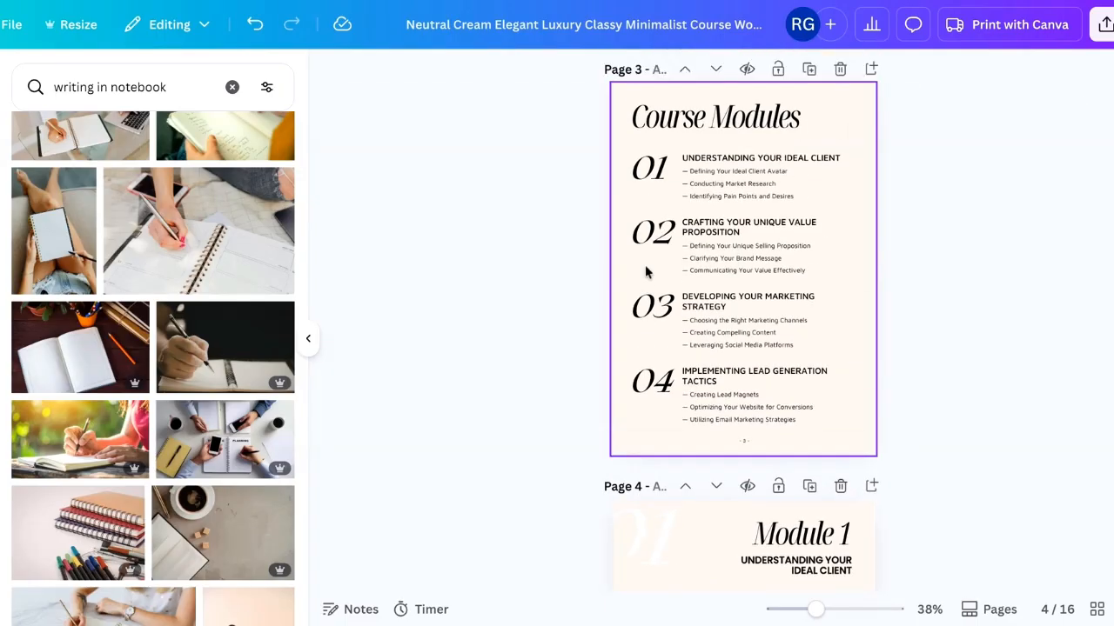
scroll(646, 273, up, 2)
- Review the ebook pages from the cover through the Module 2 page
scroll(646, 272, down, 5)
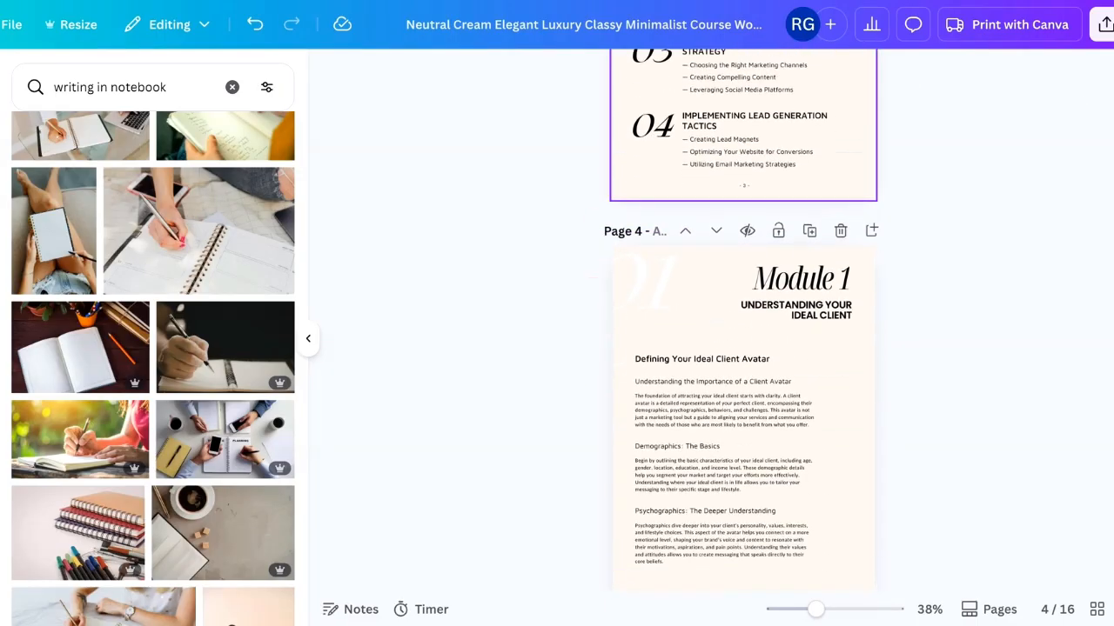
scroll(647, 273, up, 2)
scroll(670, 229, down, 3)
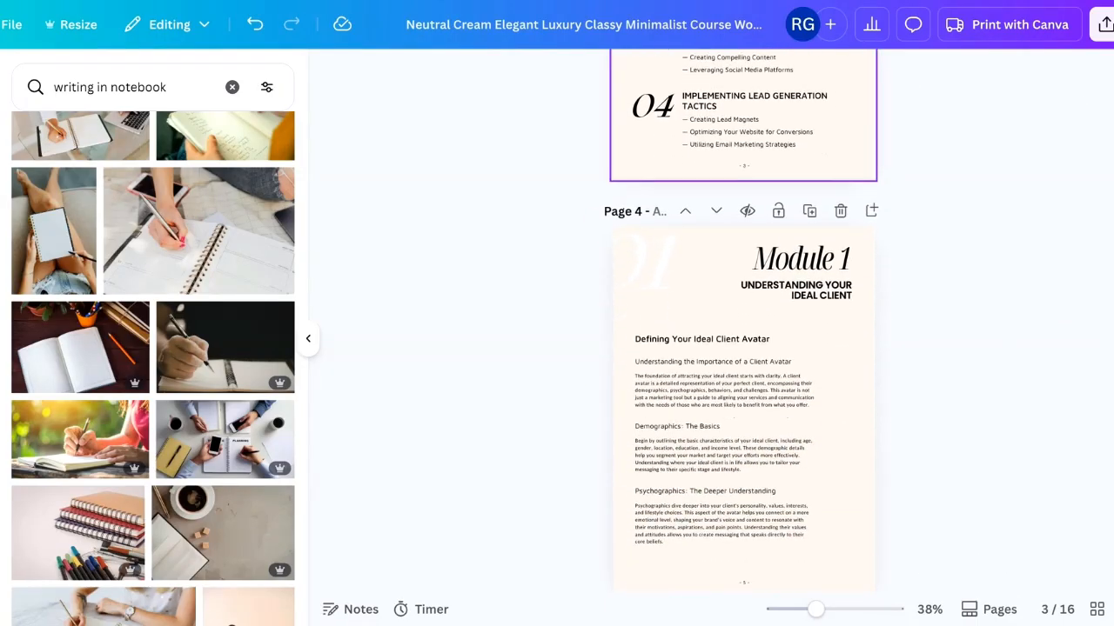
scroll(775, 345, down, 1)
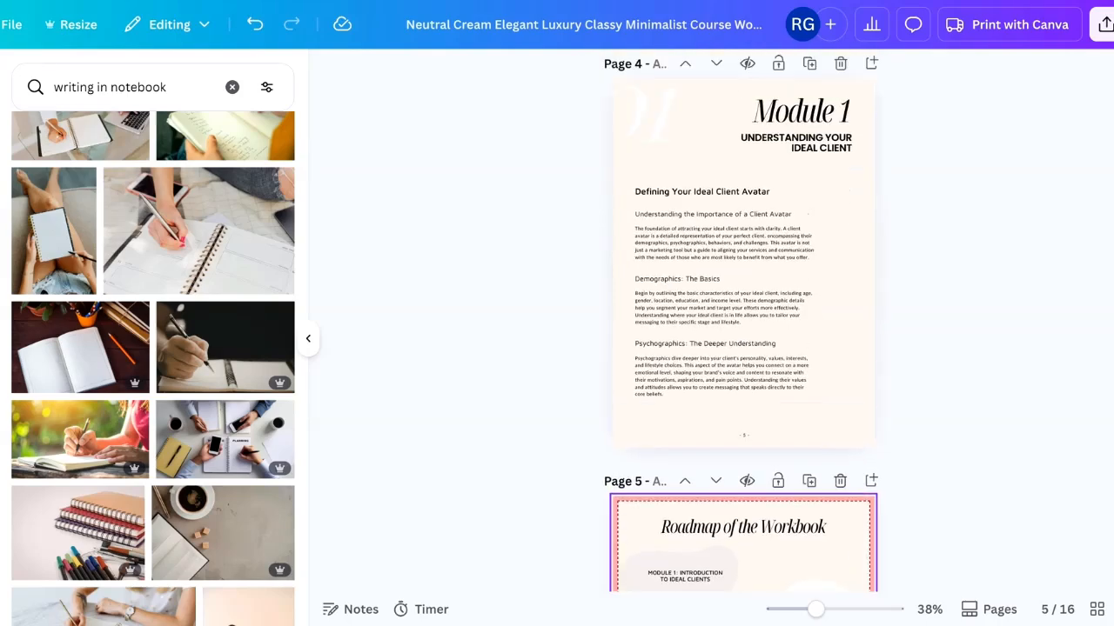
scroll(774, 345, up, 2)
scroll(744, 348, down, 4)
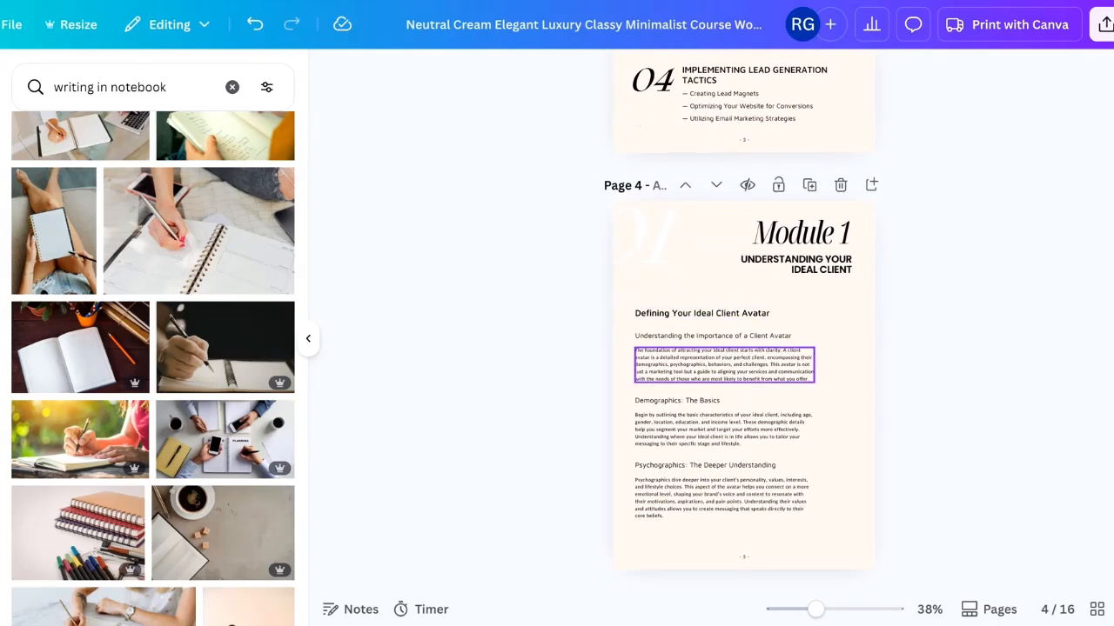
scroll(817, 249, down, 2)
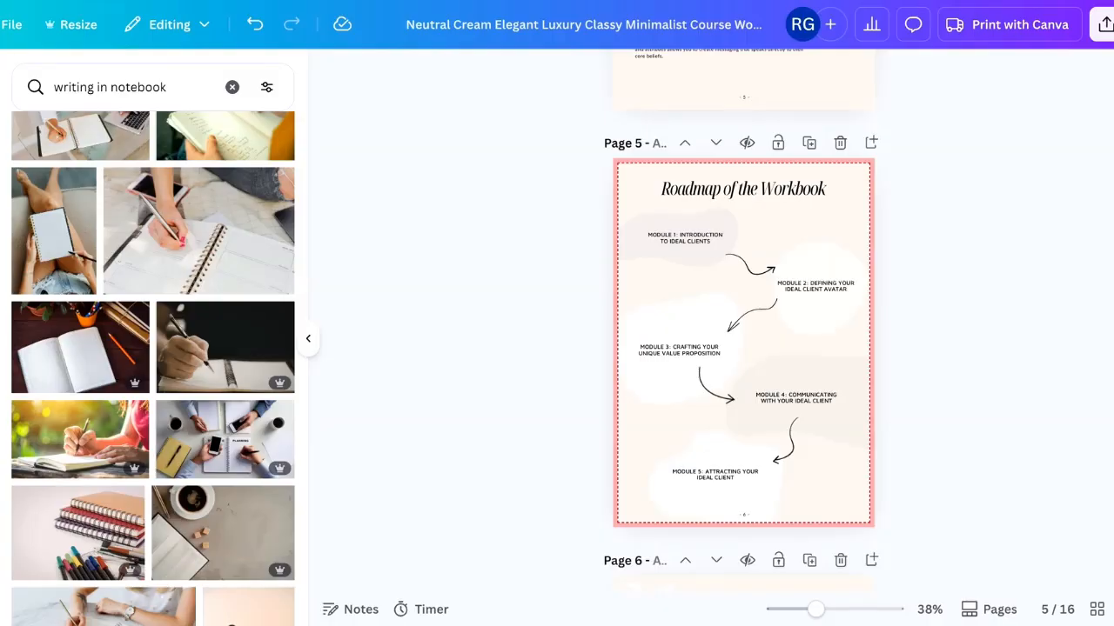
scroll(851, 394, down, 4)
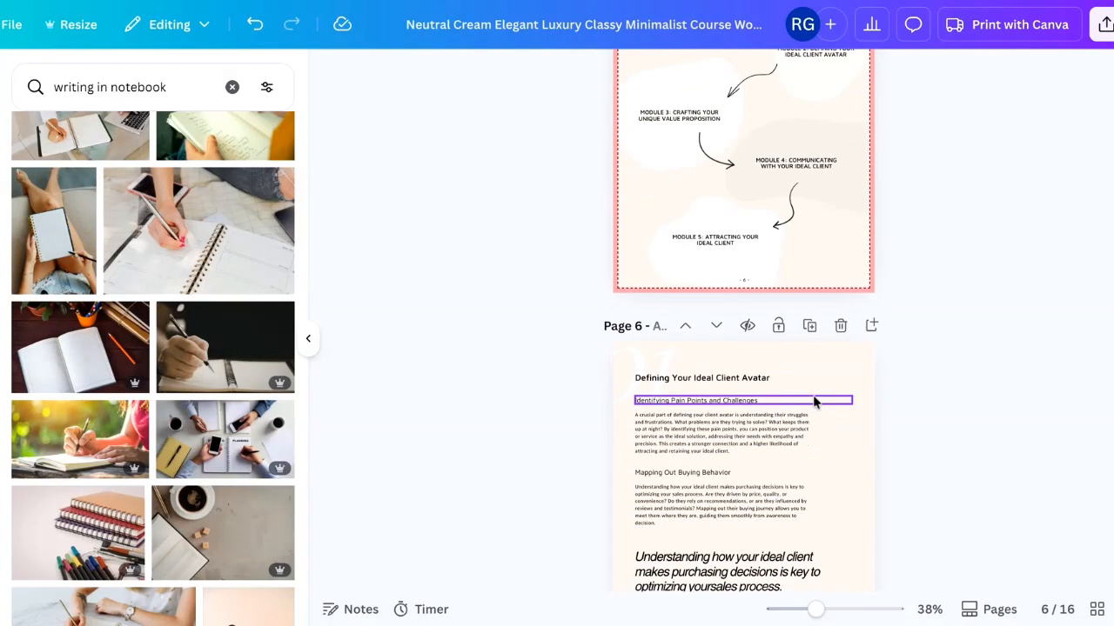
scroll(808, 317, down, 4)
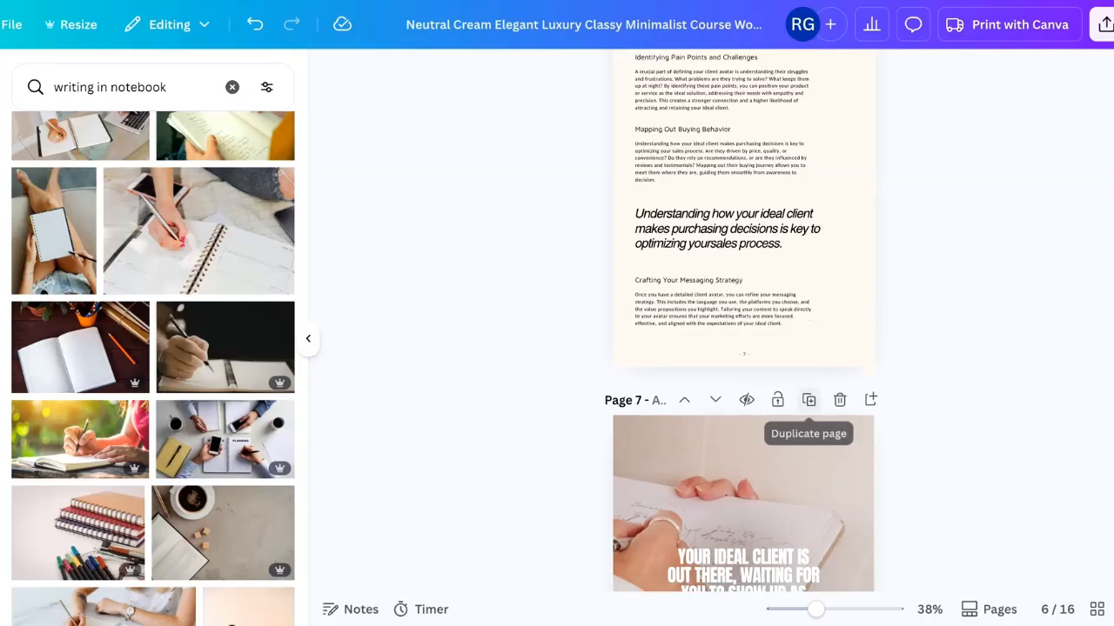
scroll(808, 315, down, 3)
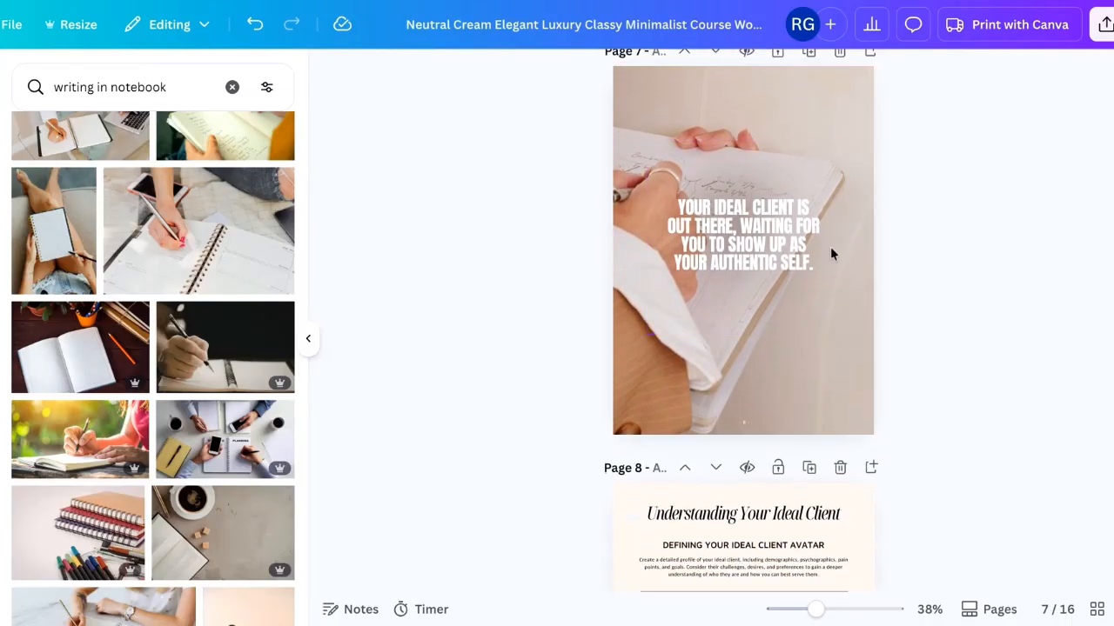
scroll(778, 342, down, 4)
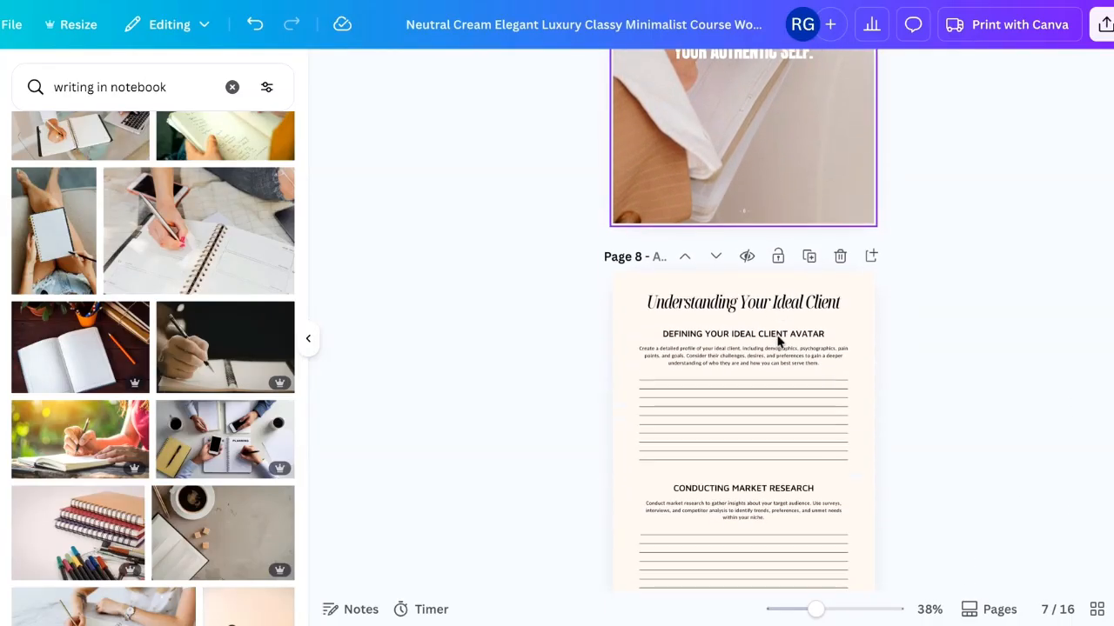
scroll(743, 296, down, 1)
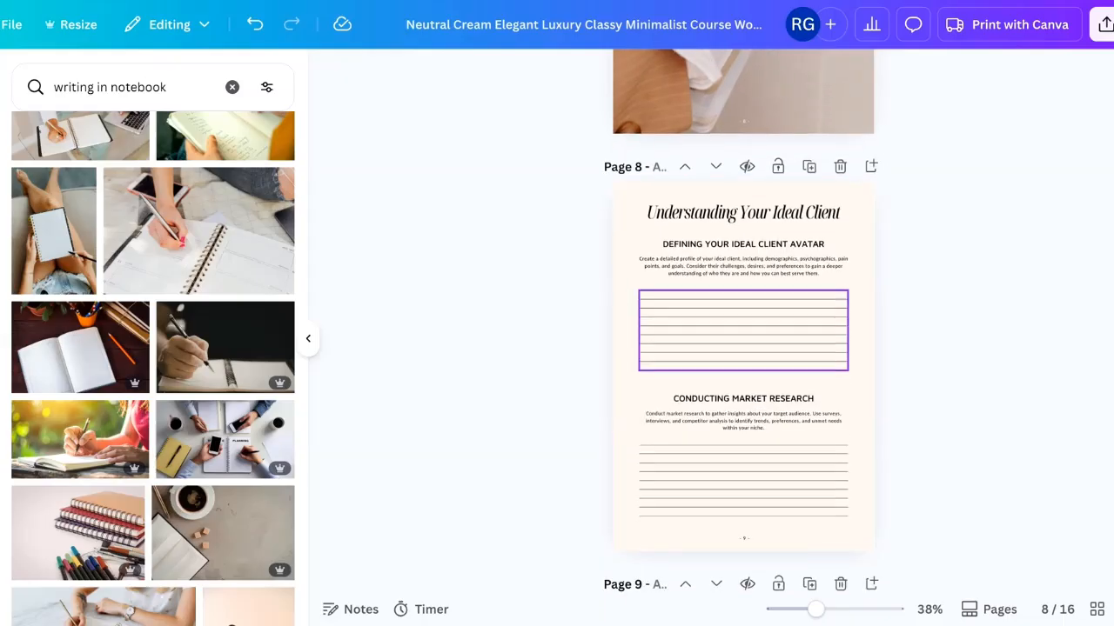
scroll(743, 348, down, 6)
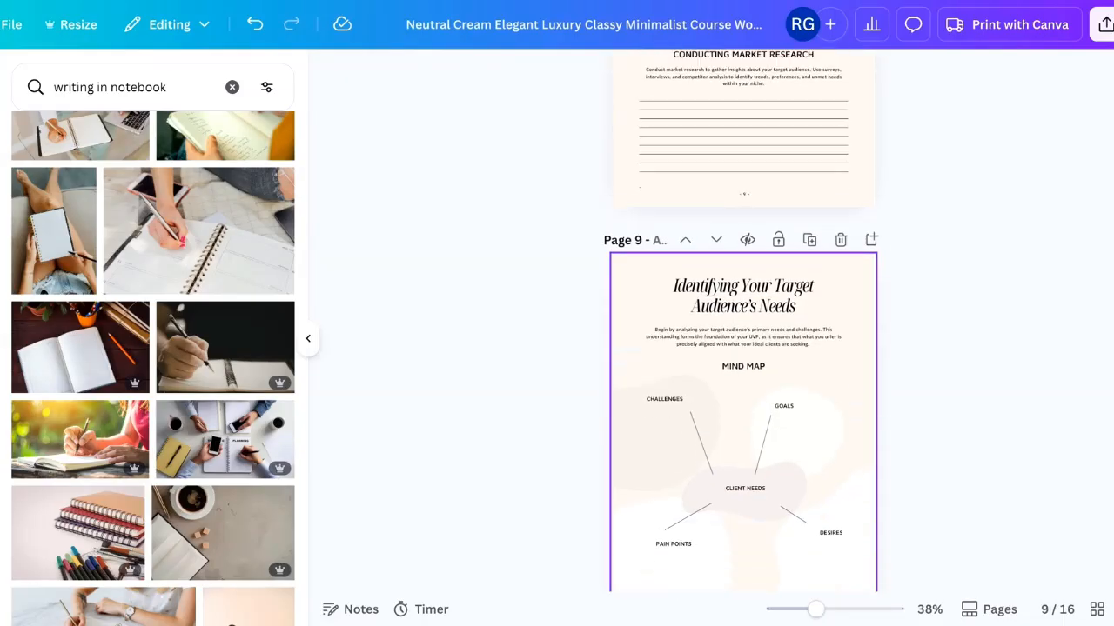
scroll(810, 249, down, 3)
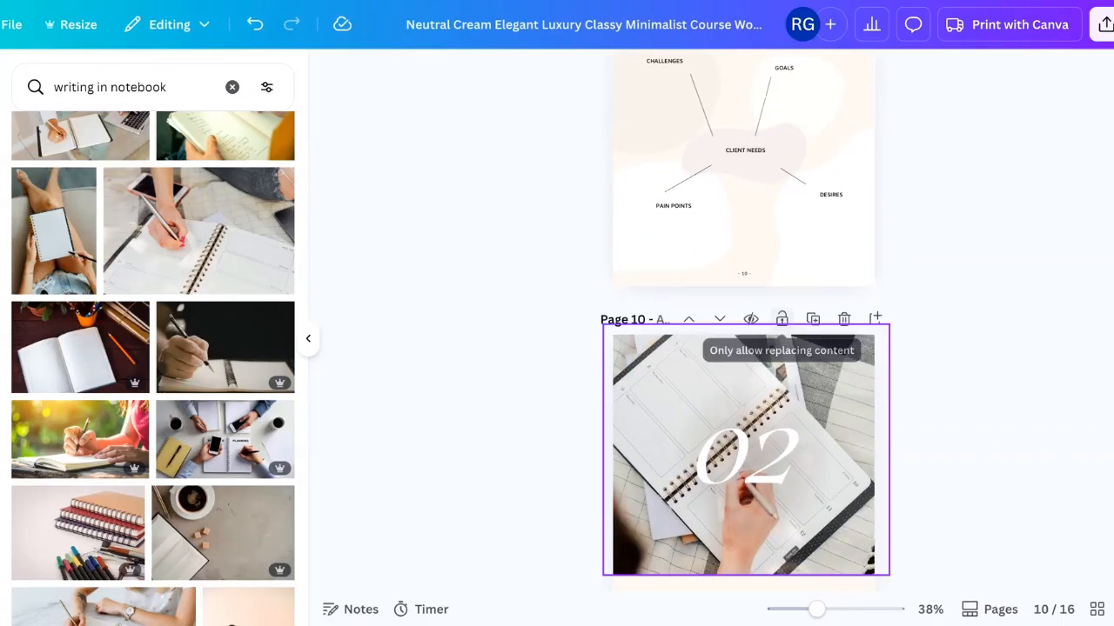
scroll(744, 425, down, 4)
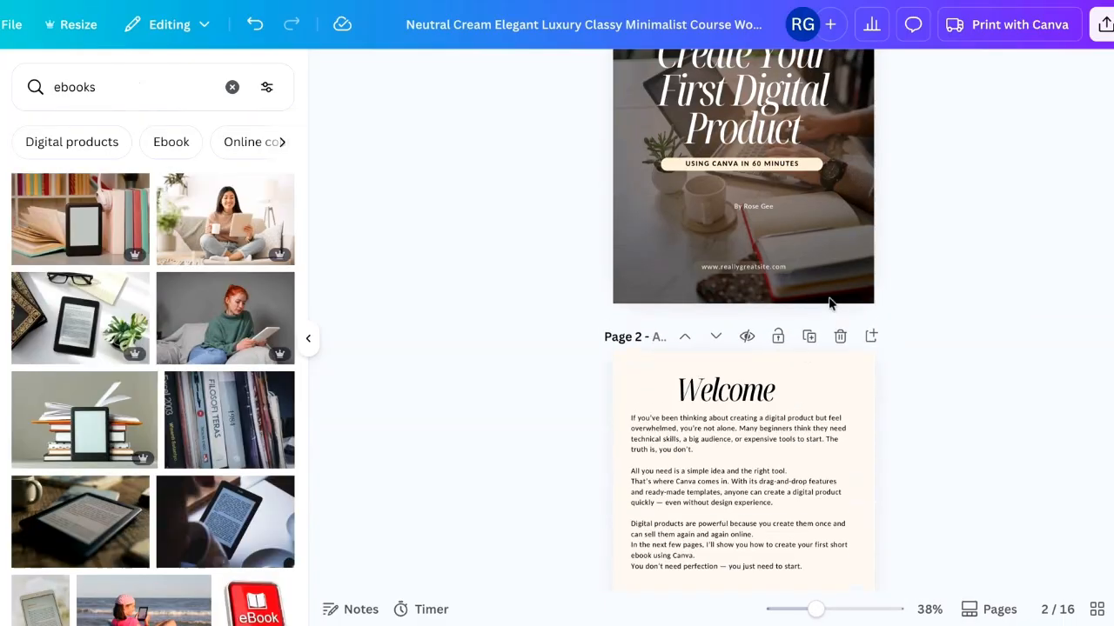
scroll(828, 296, up, 3)
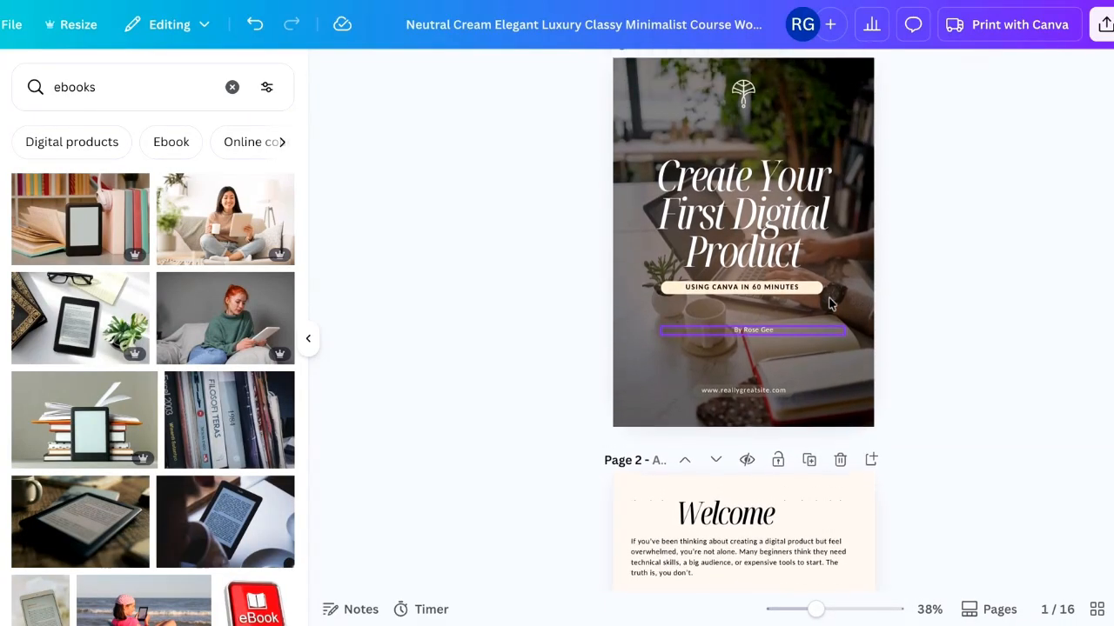
scroll(744, 335, up, 1)
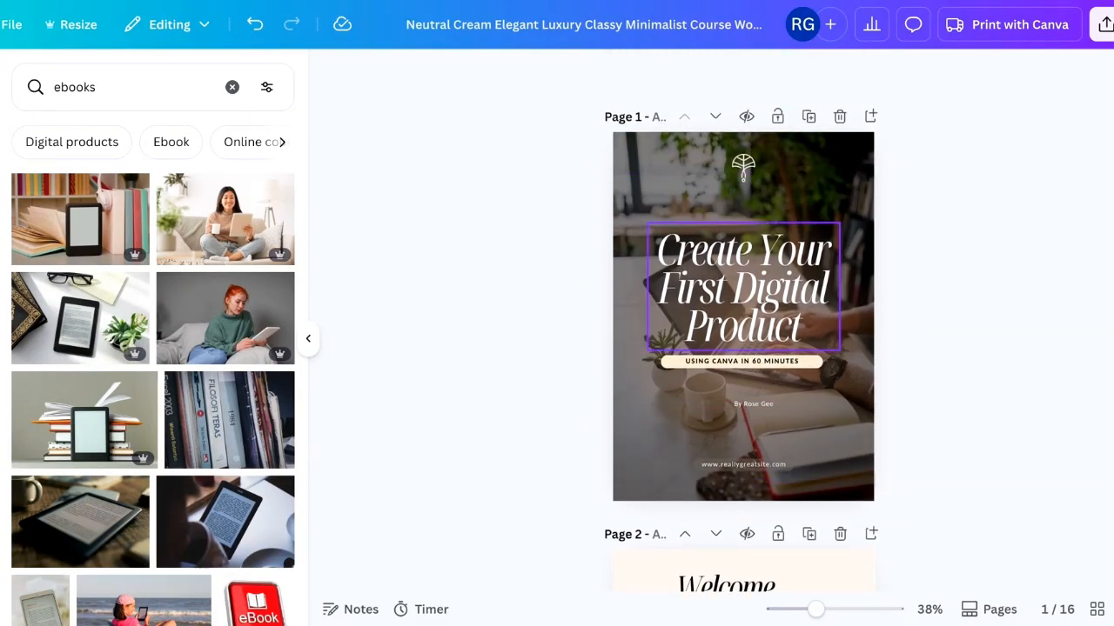
scroll(744, 287, down, 2)
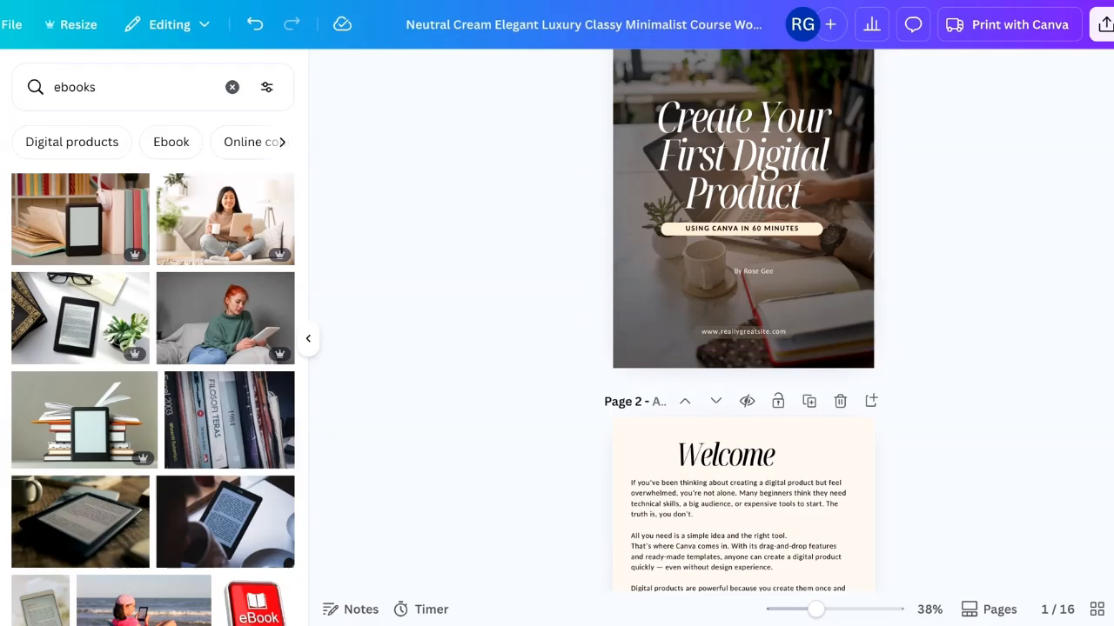
- Download all 16 pages of the design as a PDF Standard file and view the exported PDF
click(1102, 24)
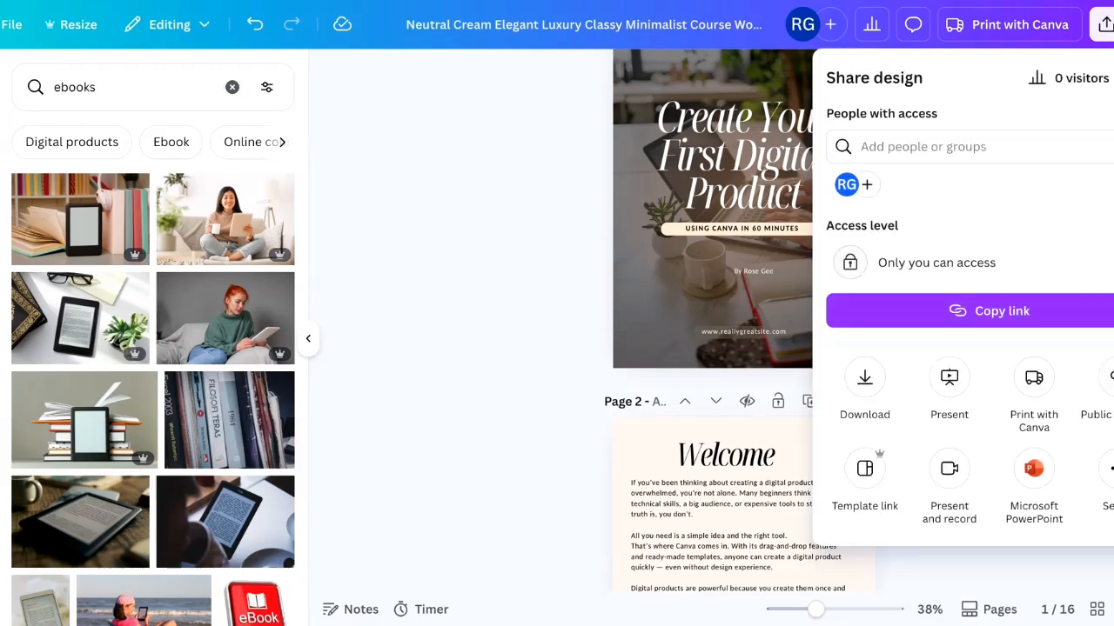
click(864, 378)
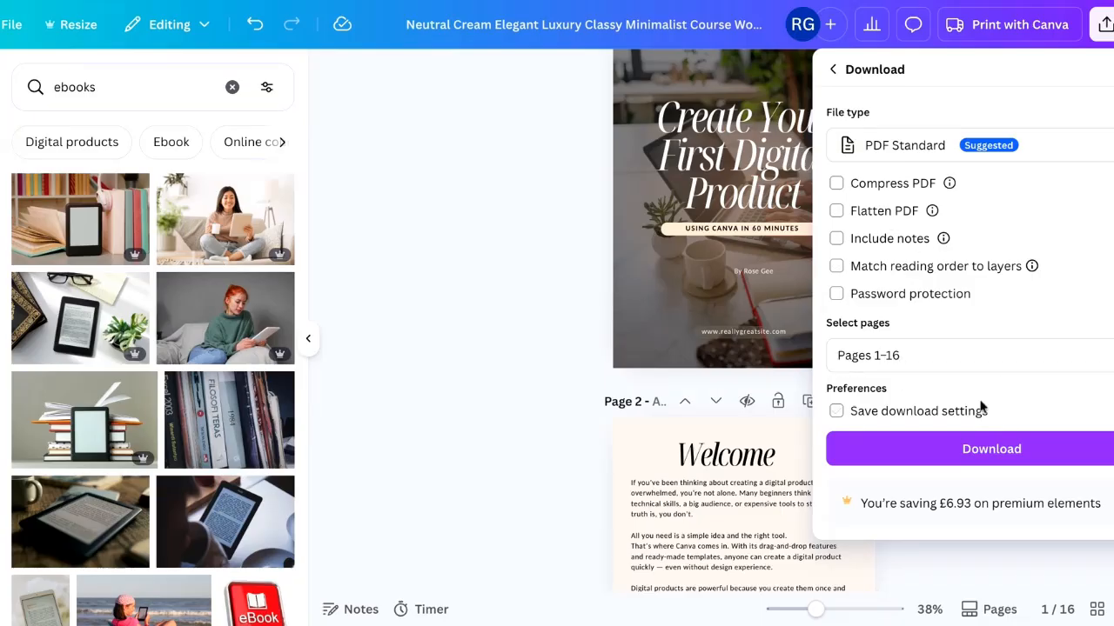
click(994, 449)
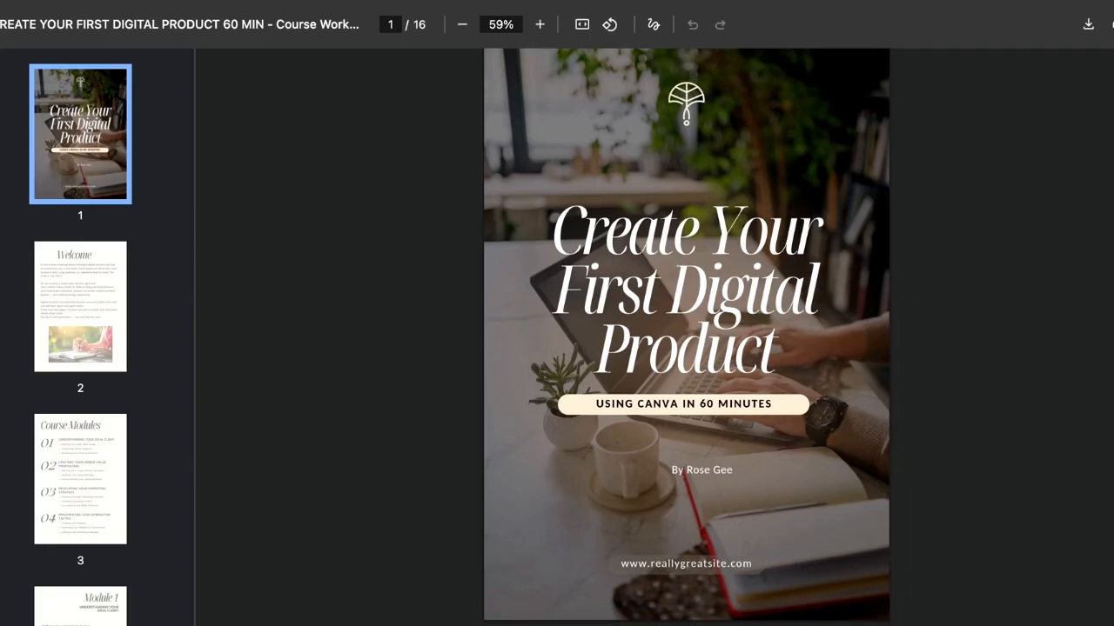
scroll(687, 337, down, 5)
scroll(687, 337, down, 5)
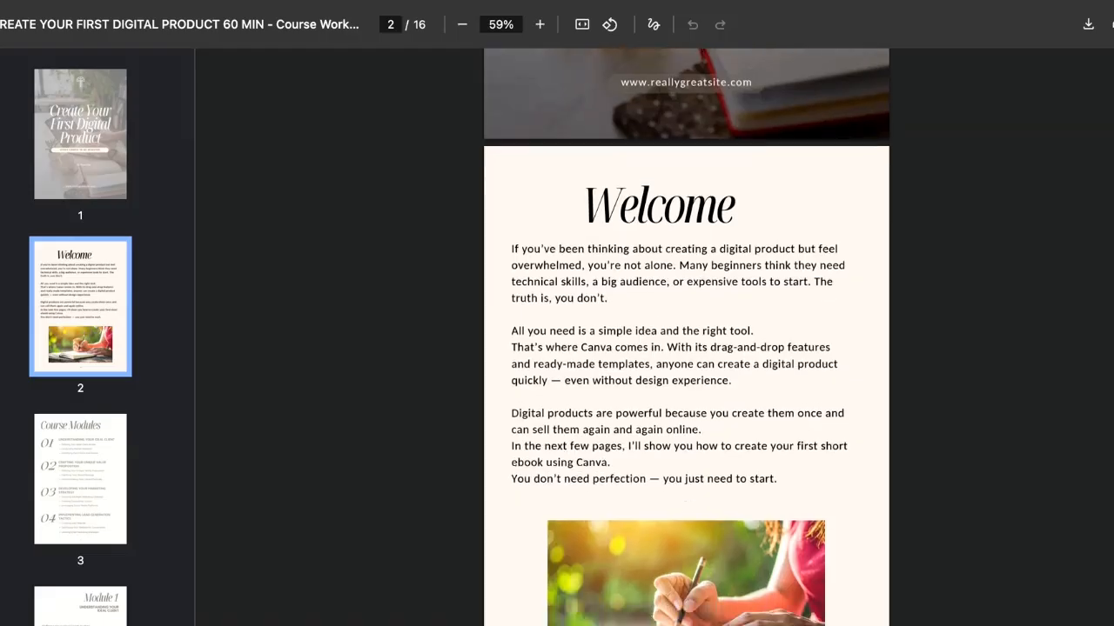
- Scroll through the exported PDF's welcome and course modules pages
scroll(686, 337, down, 5)
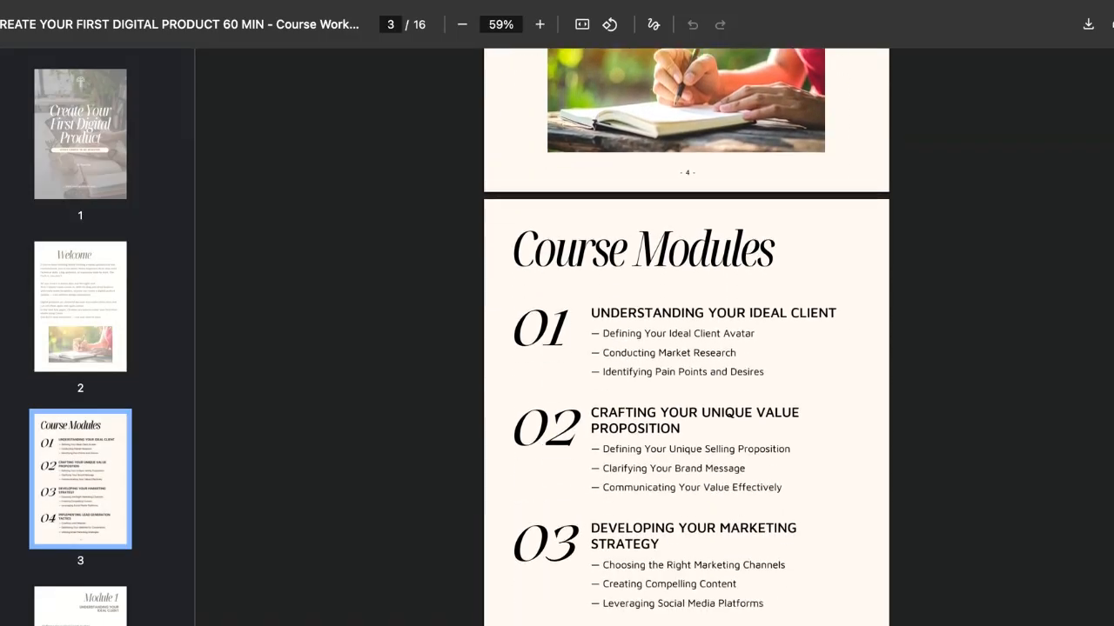
scroll(686, 337, down, 3)
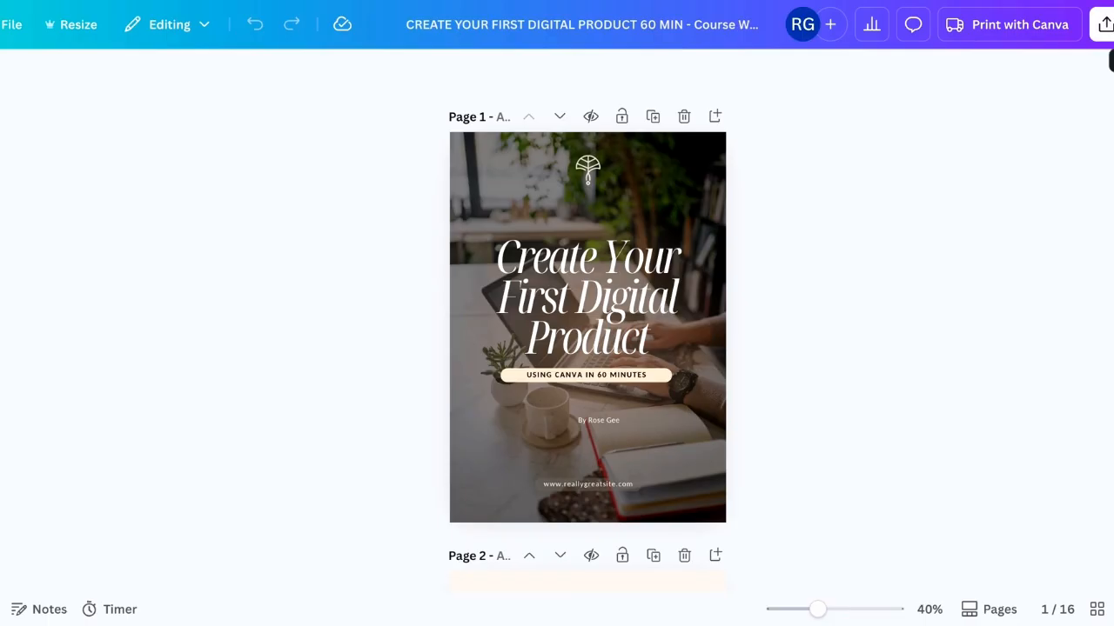
- Download all pages 1–16 of the ebook design as PNG images
click(1102, 24)
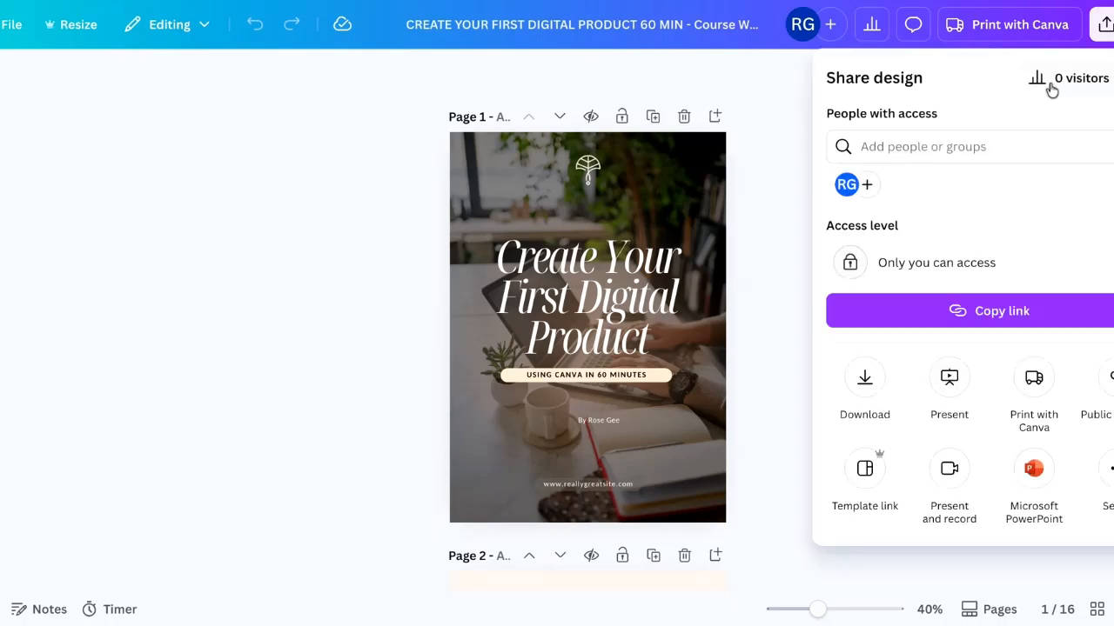
click(864, 379)
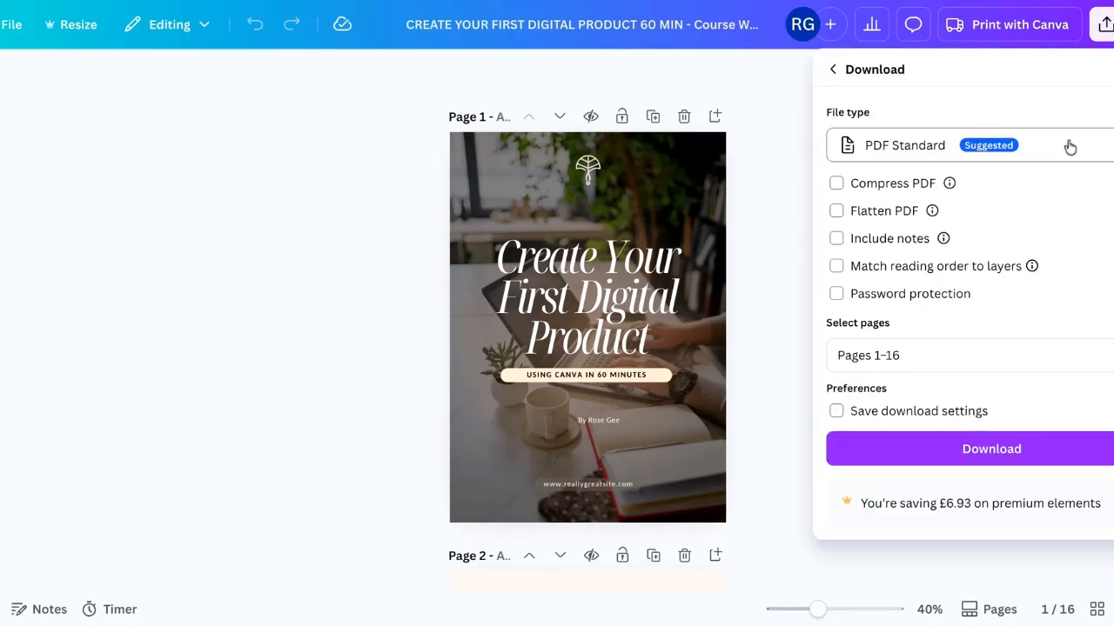
click(905, 146)
click(893, 178)
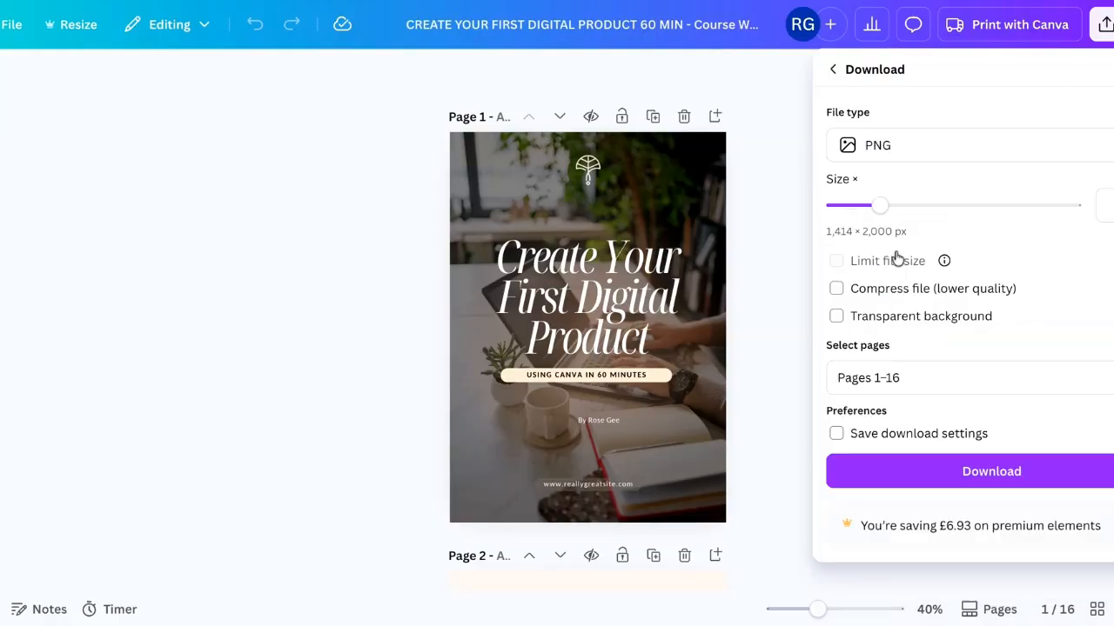
click(904, 377)
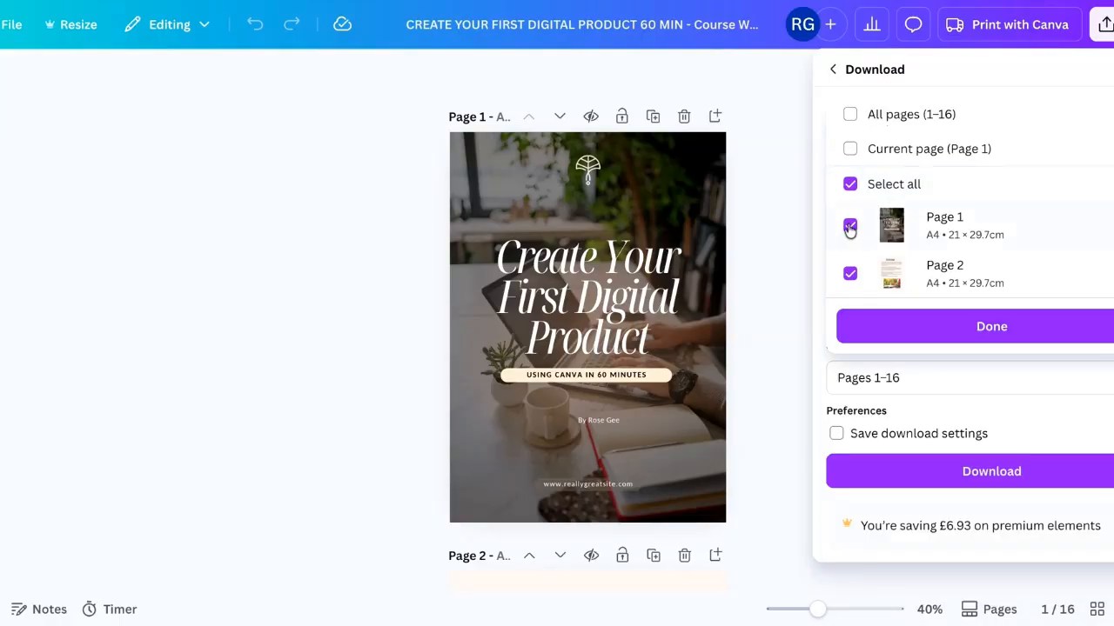
click(991, 326)
click(991, 471)
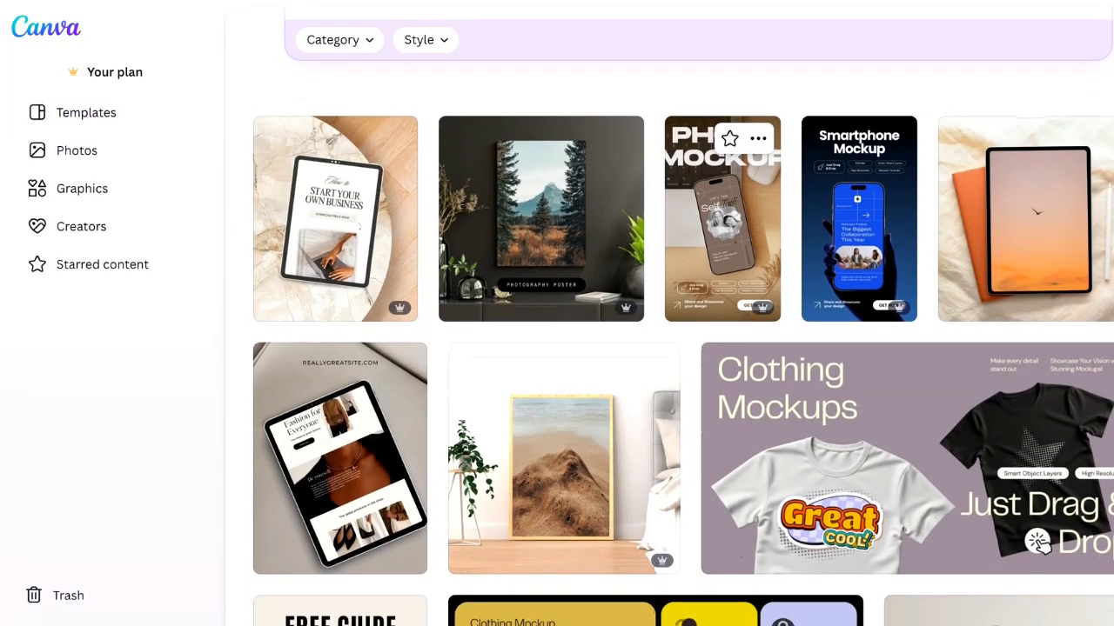
- Browse the smart mockup templates and open a laptop, phone and tablet device mockup
scroll(845, 168, down, 1)
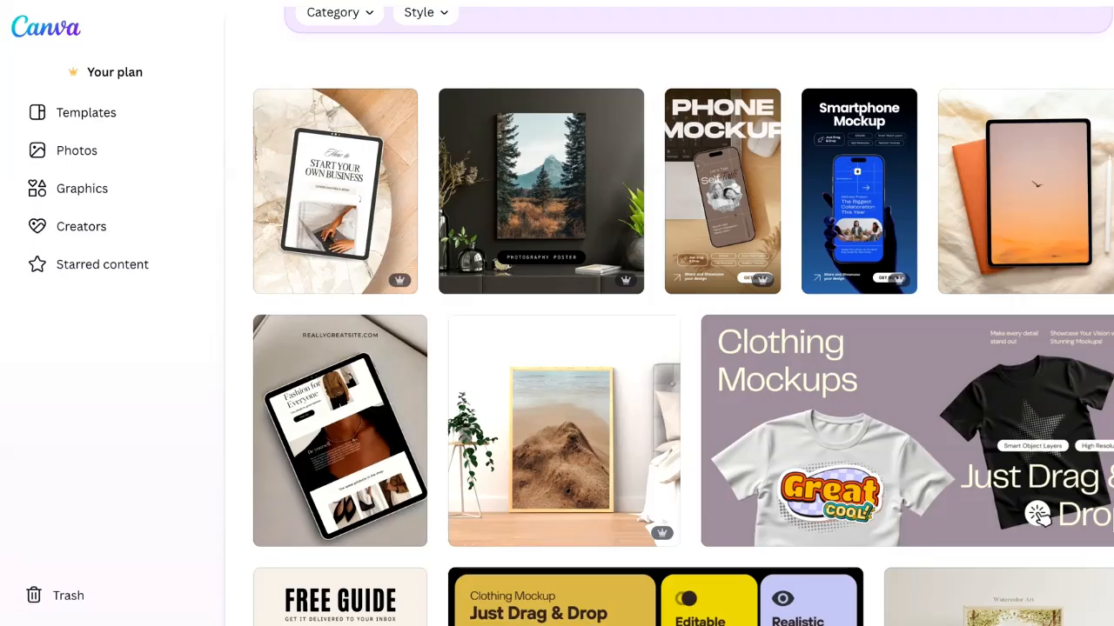
scroll(1098, 348, down, 3)
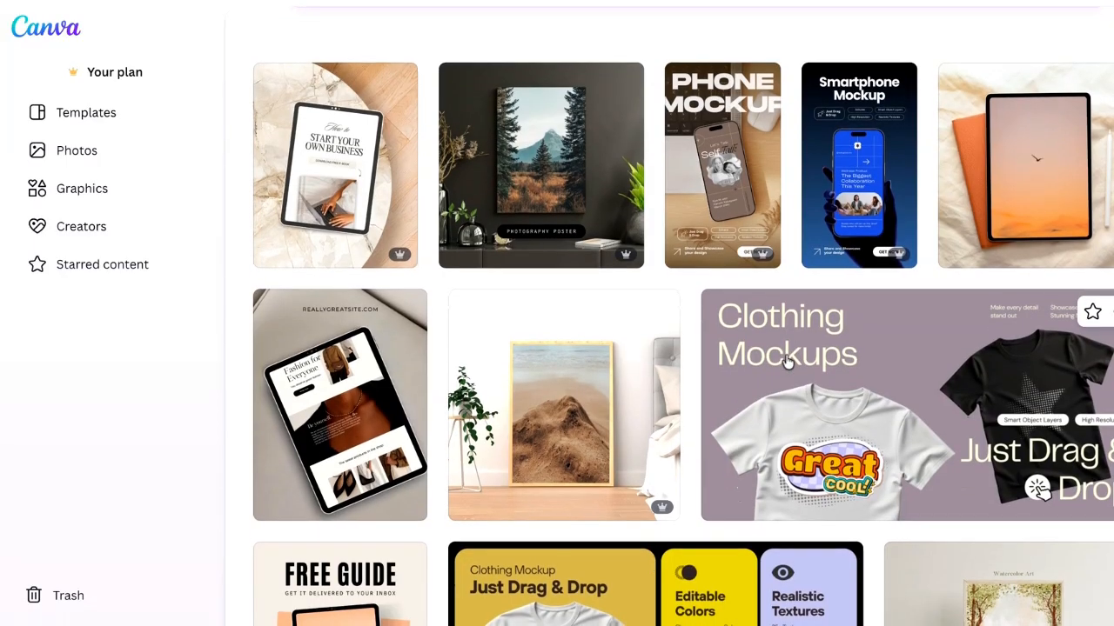
scroll(1101, 346, up, 4)
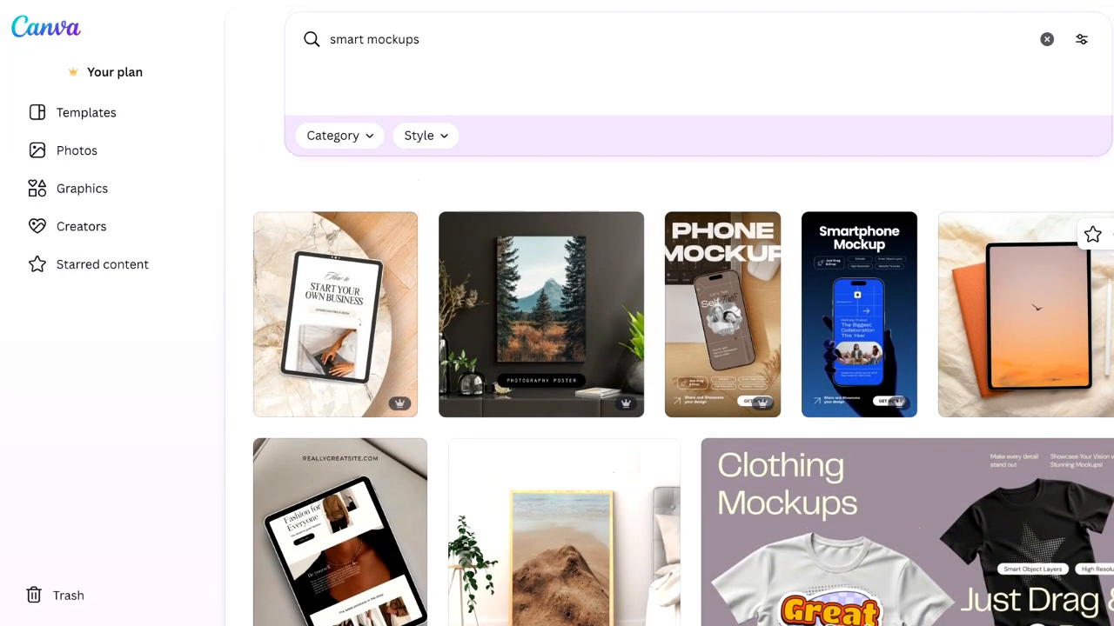
scroll(1100, 348, down, 15)
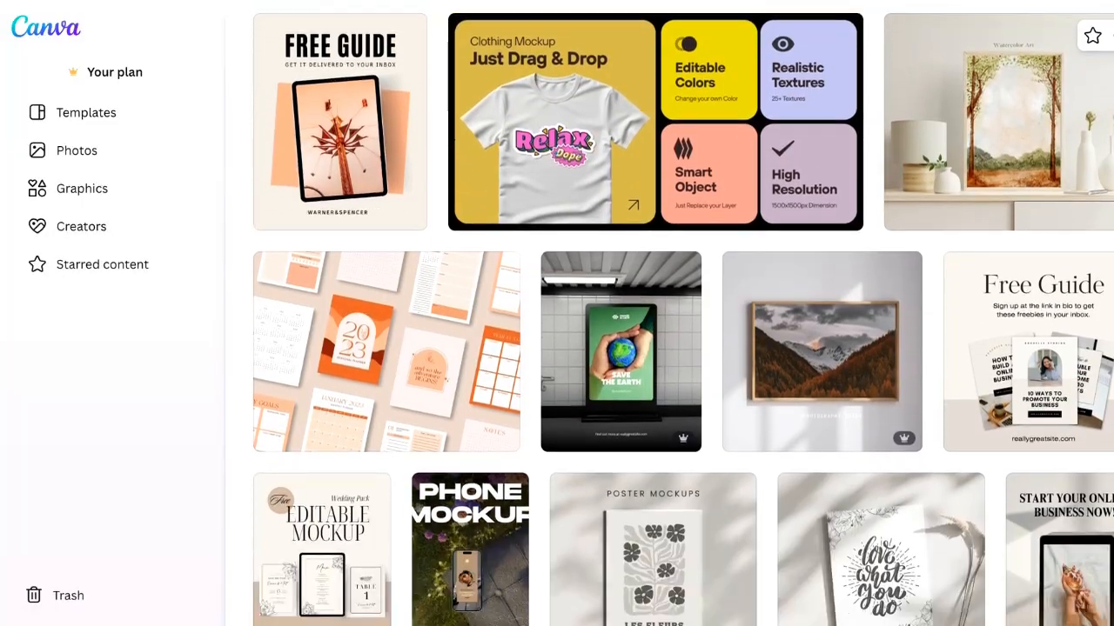
scroll(499, 177, down, 10)
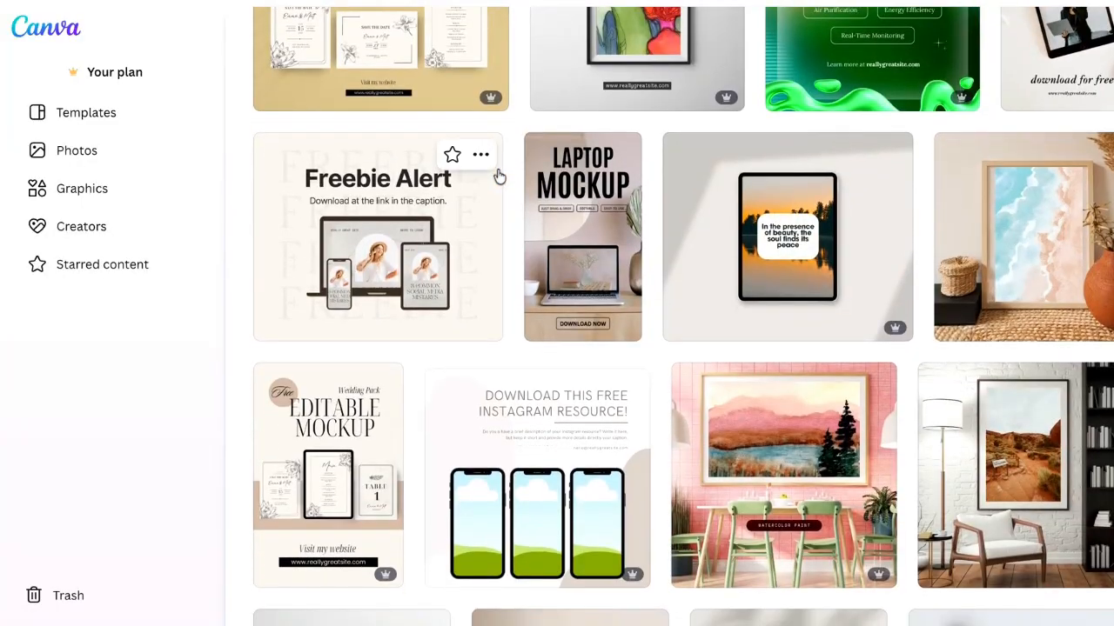
click(418, 242)
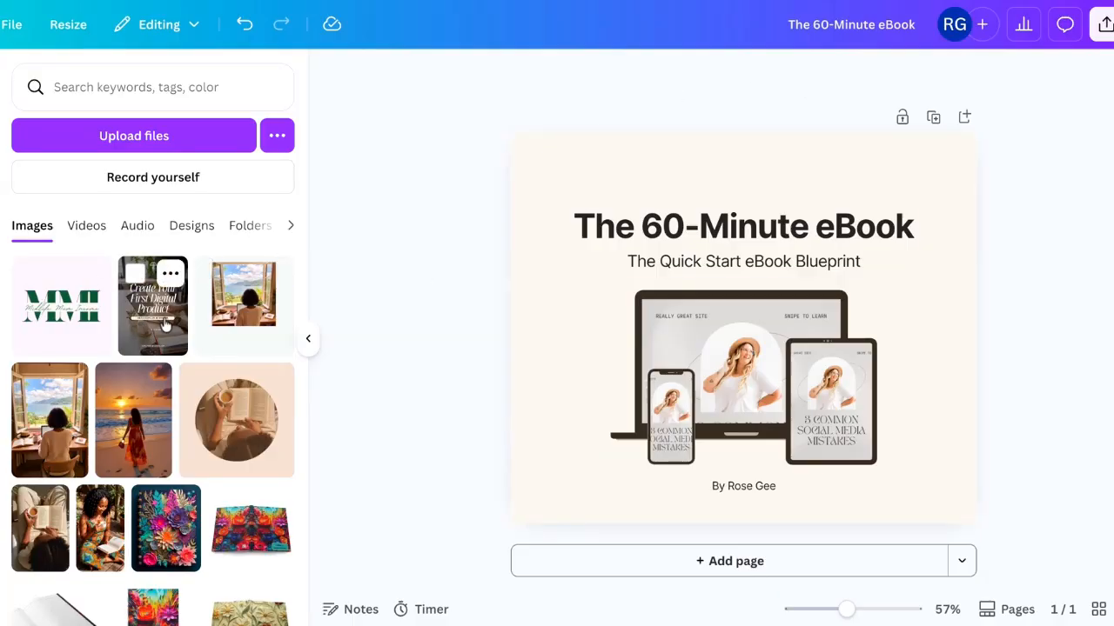
- Fill the mockup's laptop, tablet and phone screens with the ebook cover image
drag(165, 325, 748, 356)
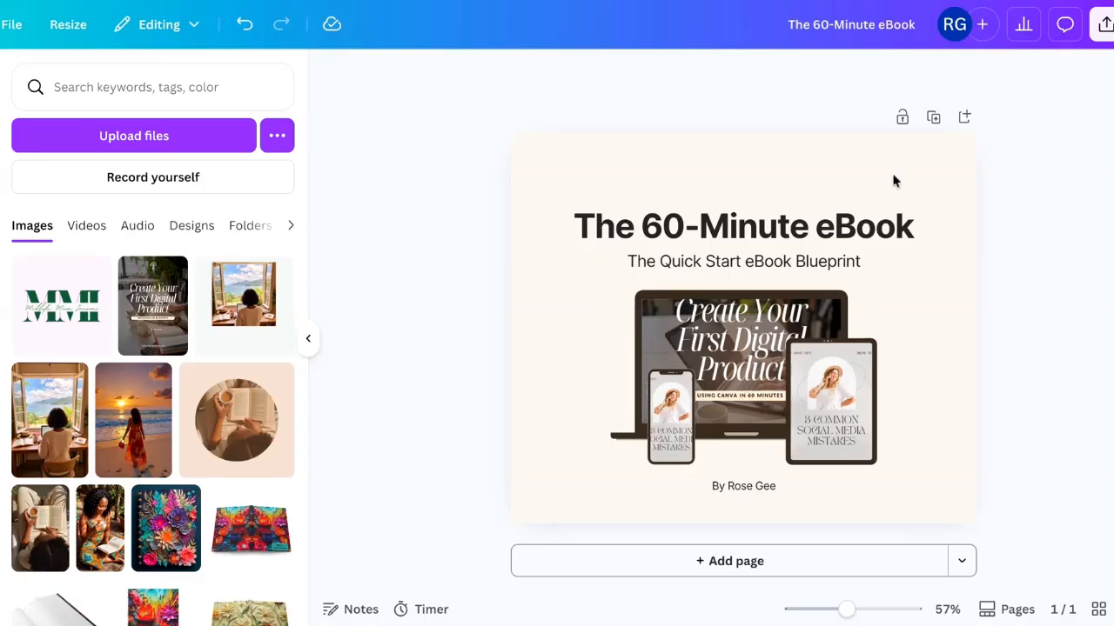
click(174, 302)
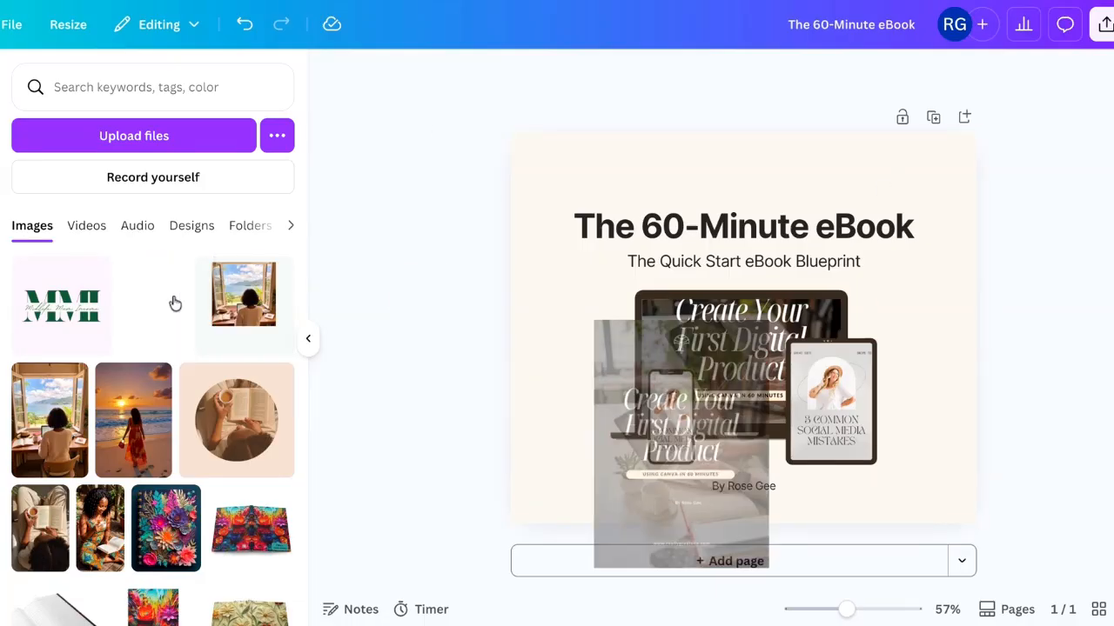
click(167, 300)
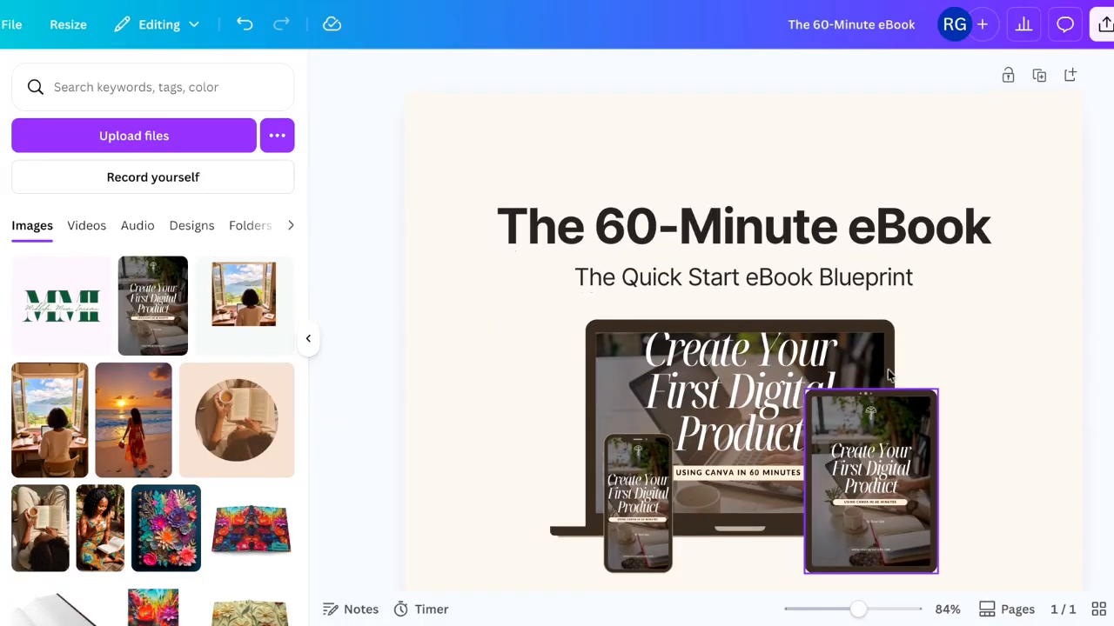
scroll(743, 322, down, 3)
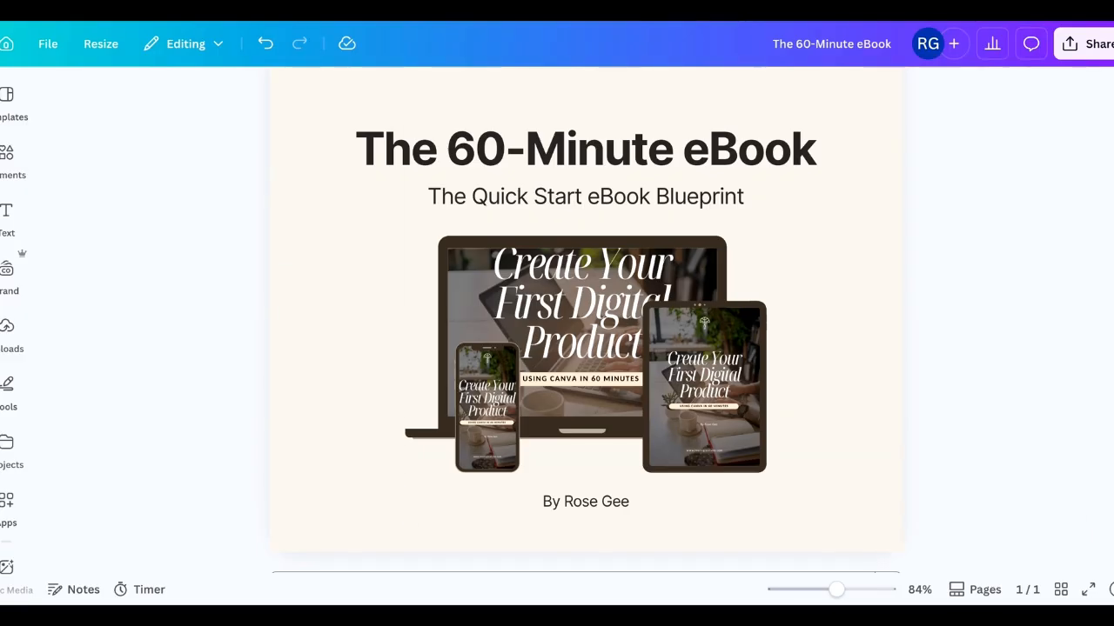
- Download the mockup page as a PNG image and dismiss the download notice
click(1085, 43)
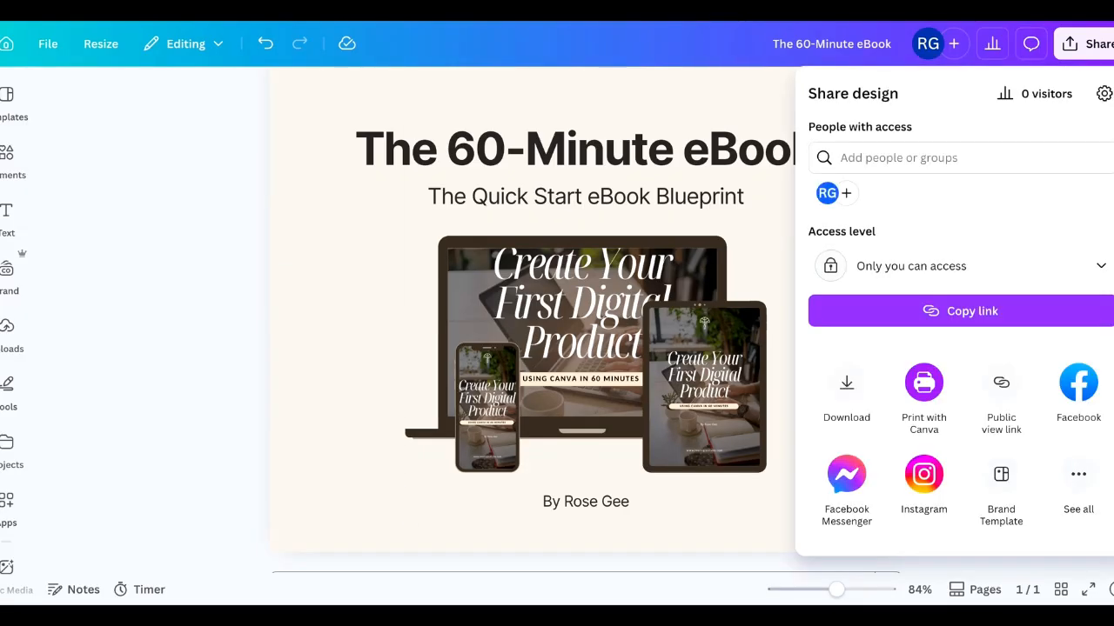
click(846, 392)
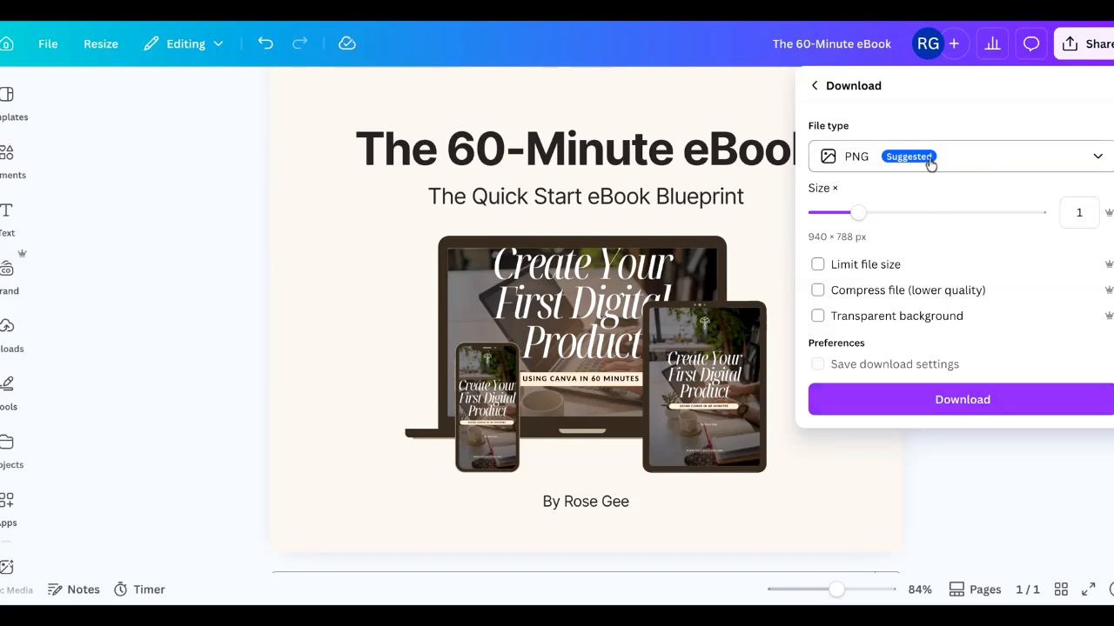
click(985, 399)
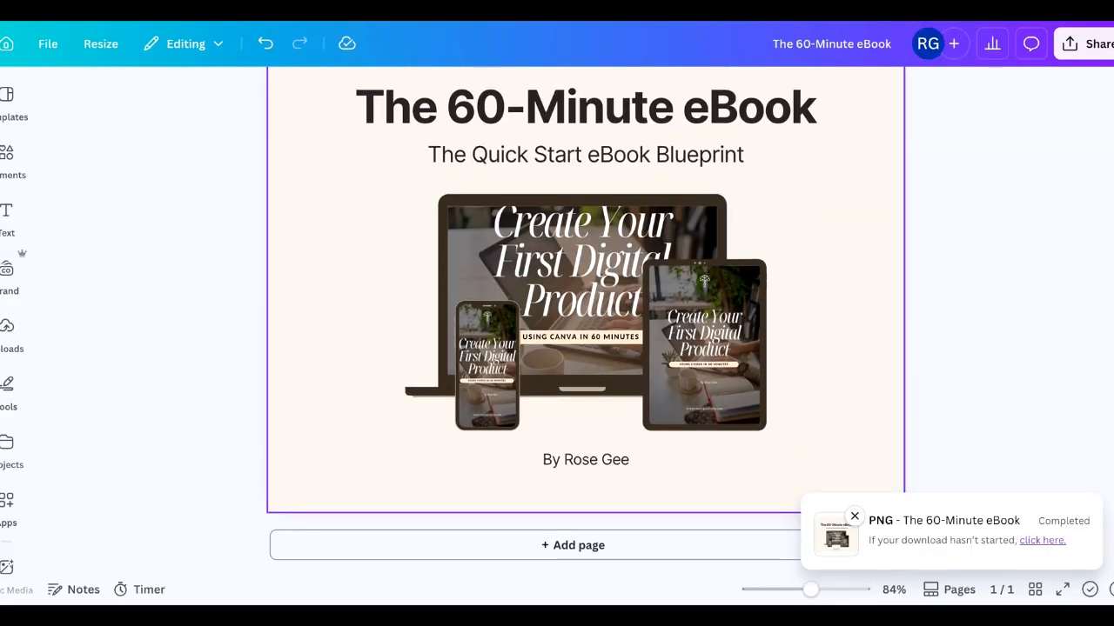
scroll(584, 305, up, 1)
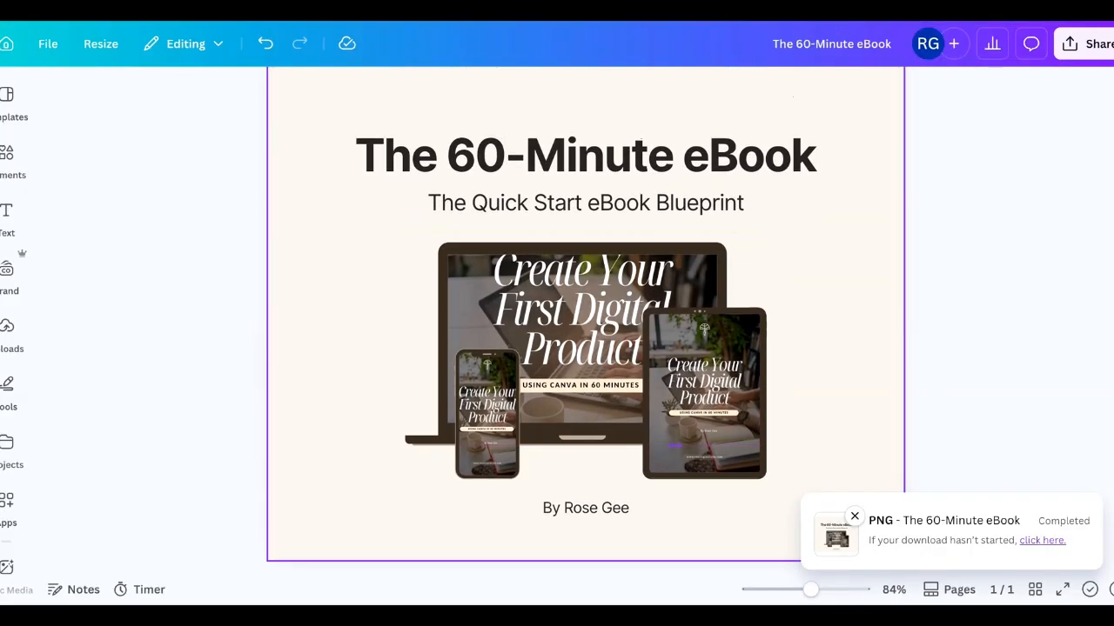
click(854, 516)
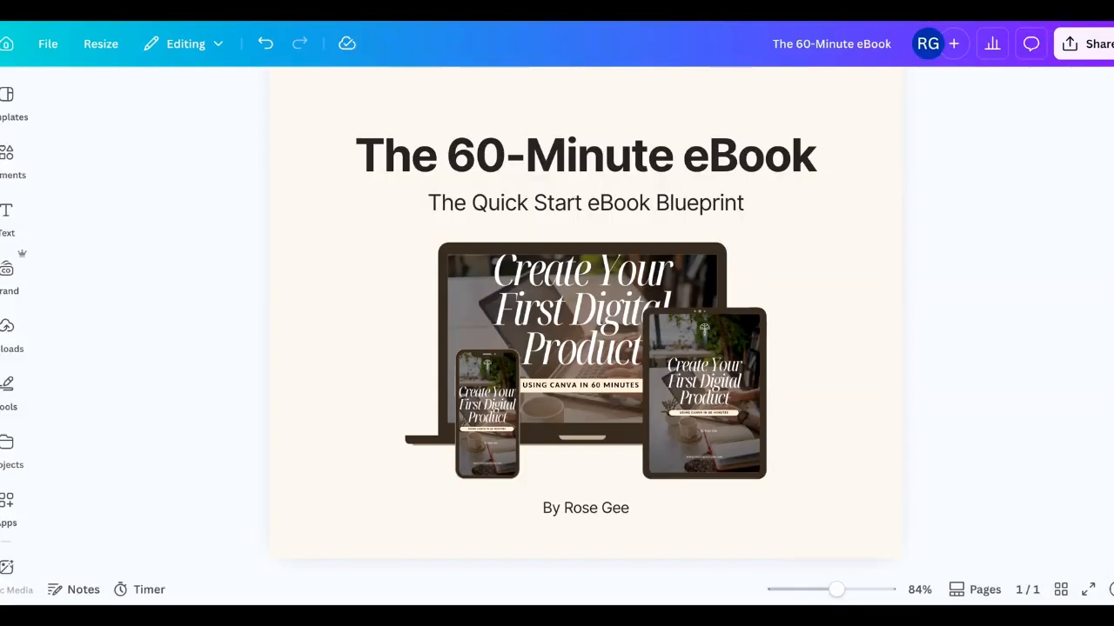